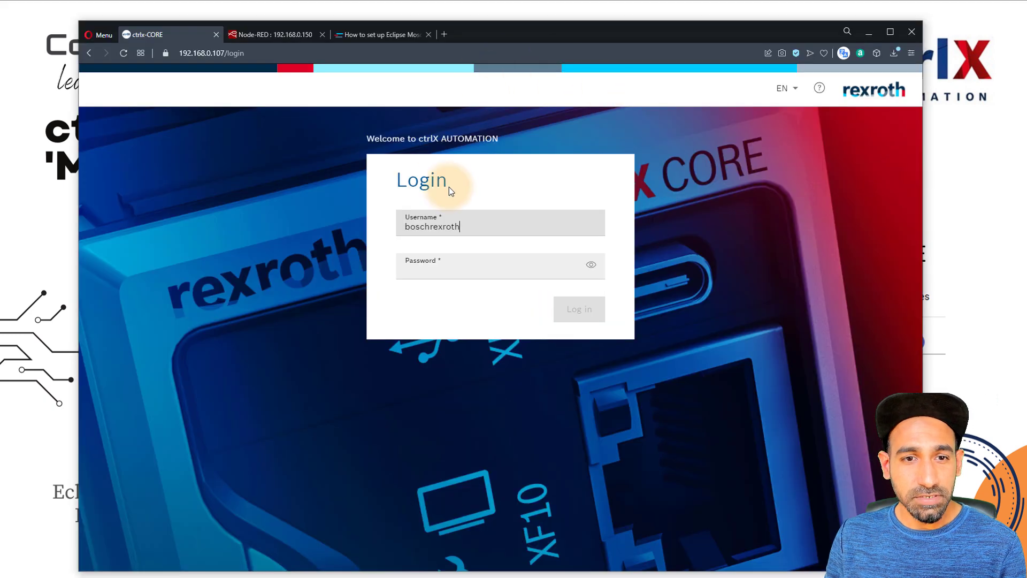
Step: Log in to the ctrlX CORE web interface with the device password and open Settings
{"action": "left_click", "coordinate": [199, 55]}
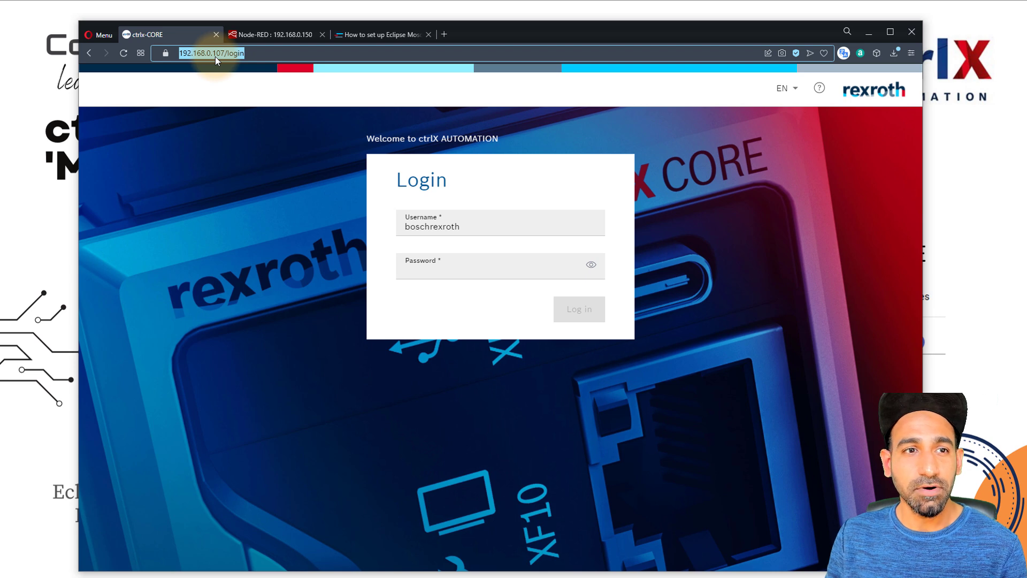
{"action": "left_click", "coordinate": [452, 276]}
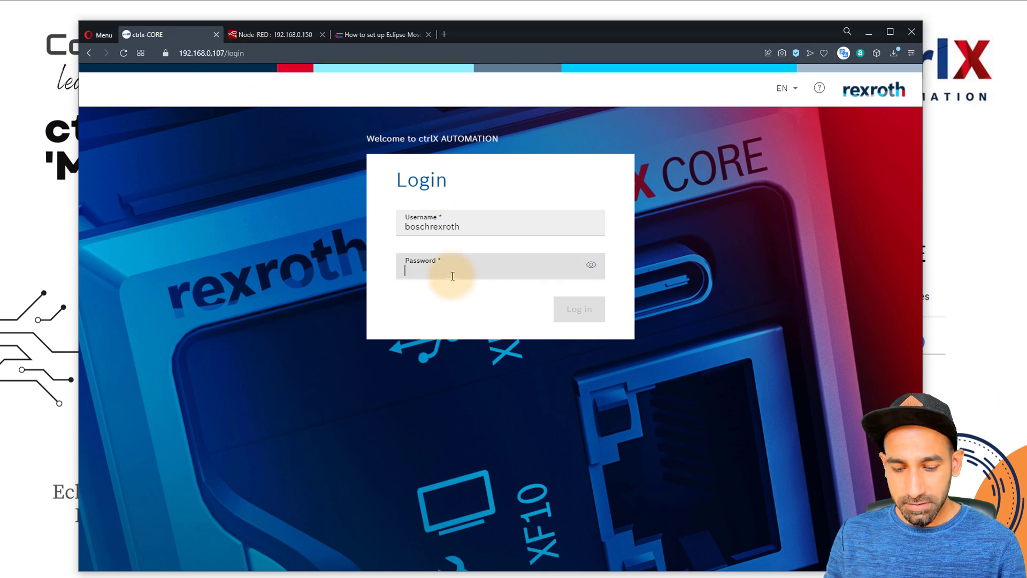
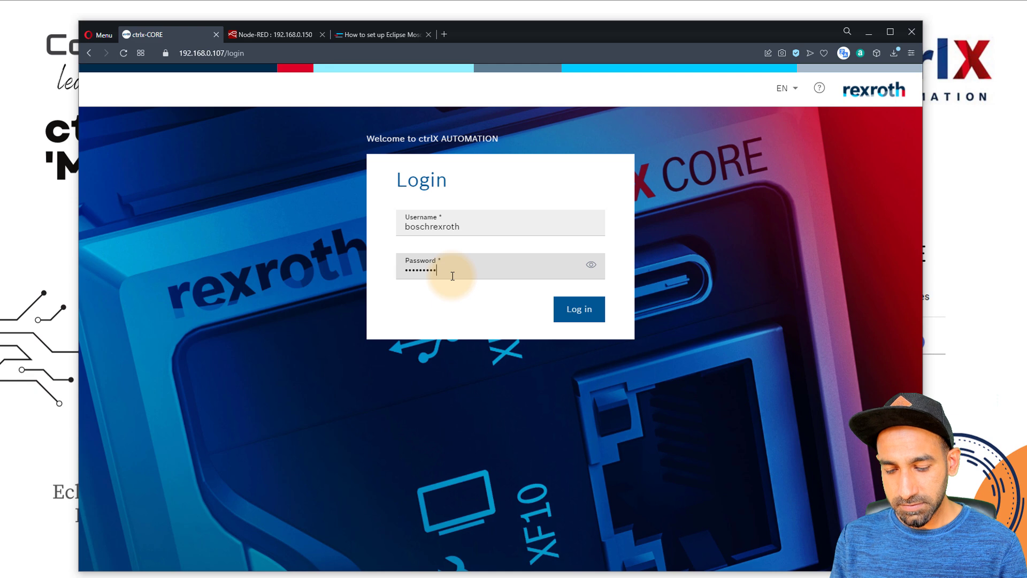
{"action": "left_click", "coordinate": [588, 315]}
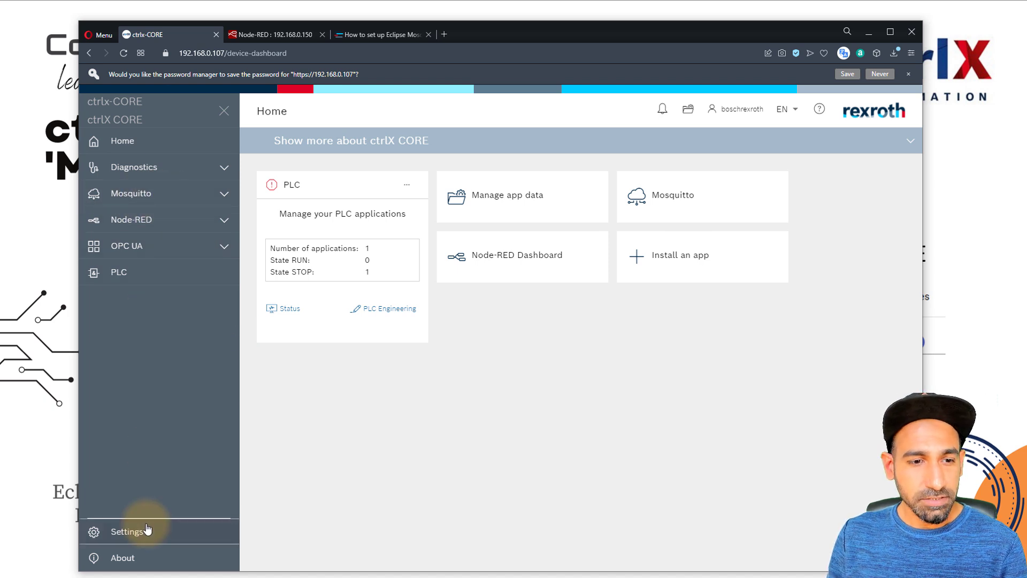
{"action": "left_click", "coordinate": [129, 531]}
Step: From the Apps list, launch the Mosquitto Management Center
{"action": "left_click", "coordinate": [343, 187]}
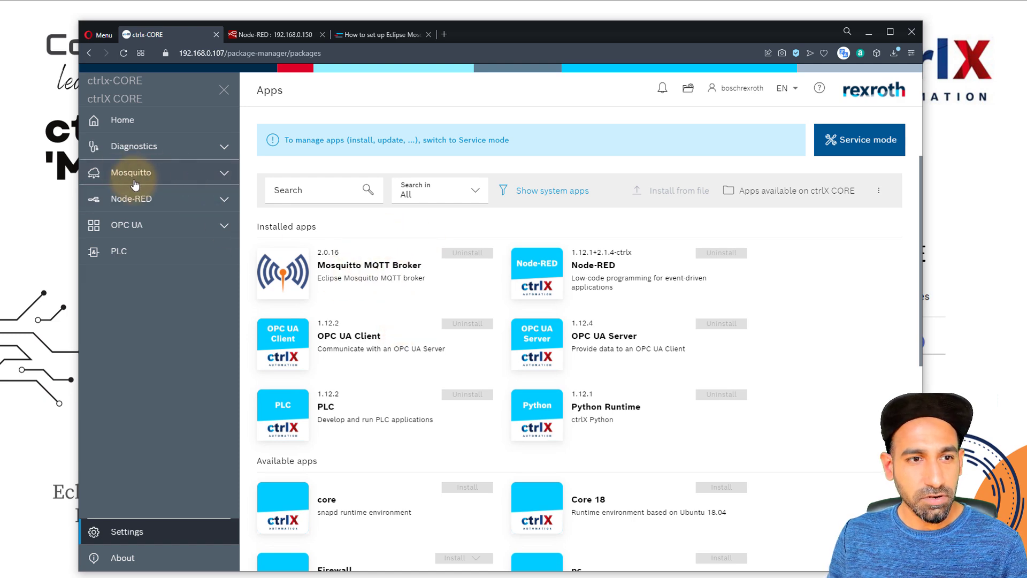
{"action": "left_click", "coordinate": [214, 182]}
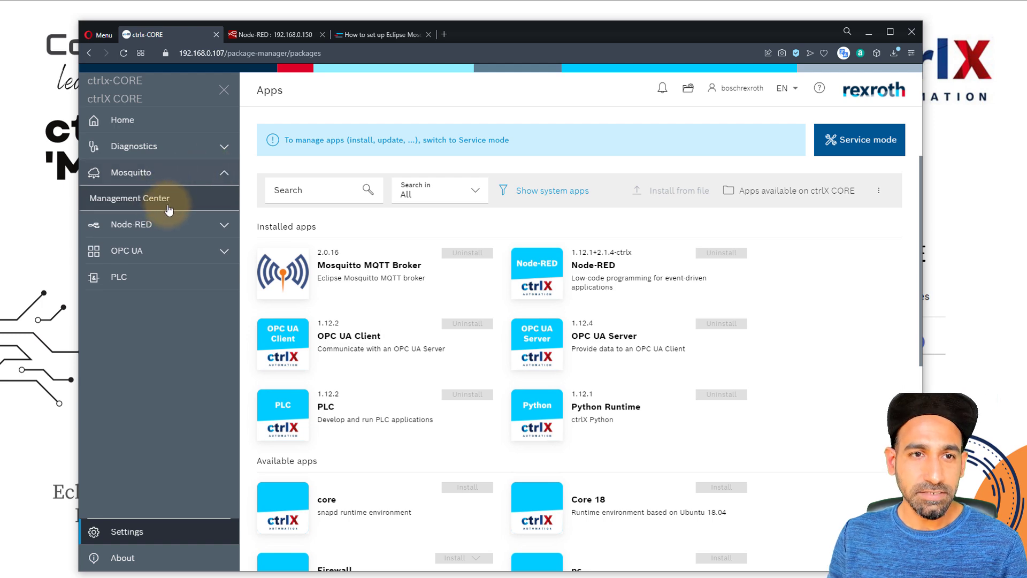
{"action": "left_click", "coordinate": [164, 202]}
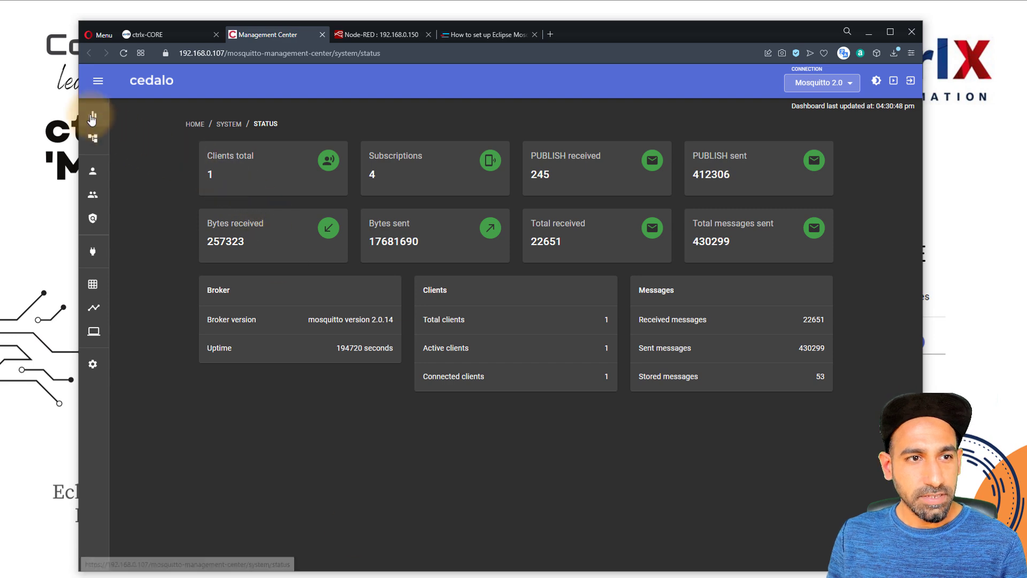
Step: Go to the Clients section and start a new client form
{"action": "left_click", "coordinate": [98, 80]}
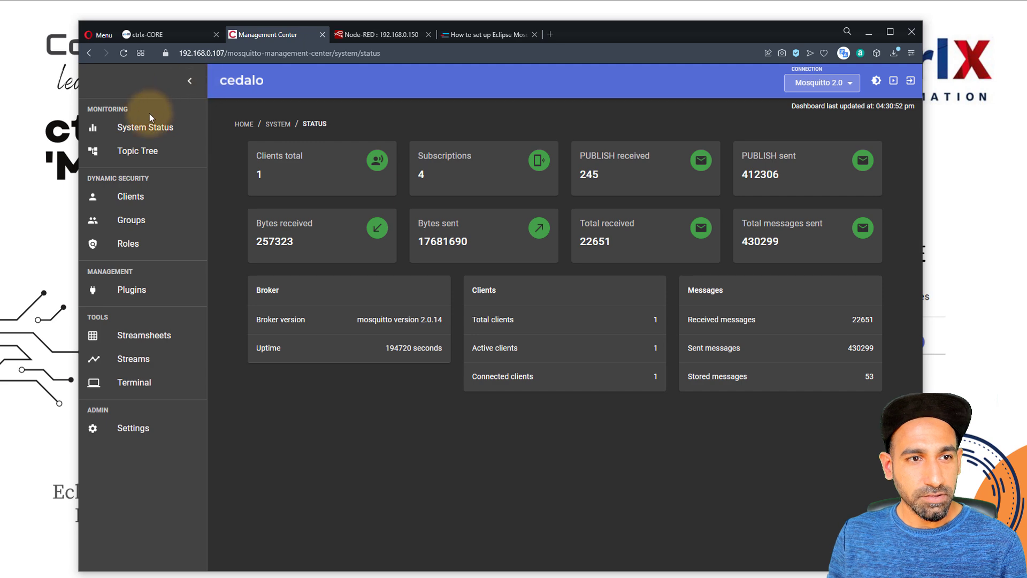
{"action": "left_click", "coordinate": [138, 199]}
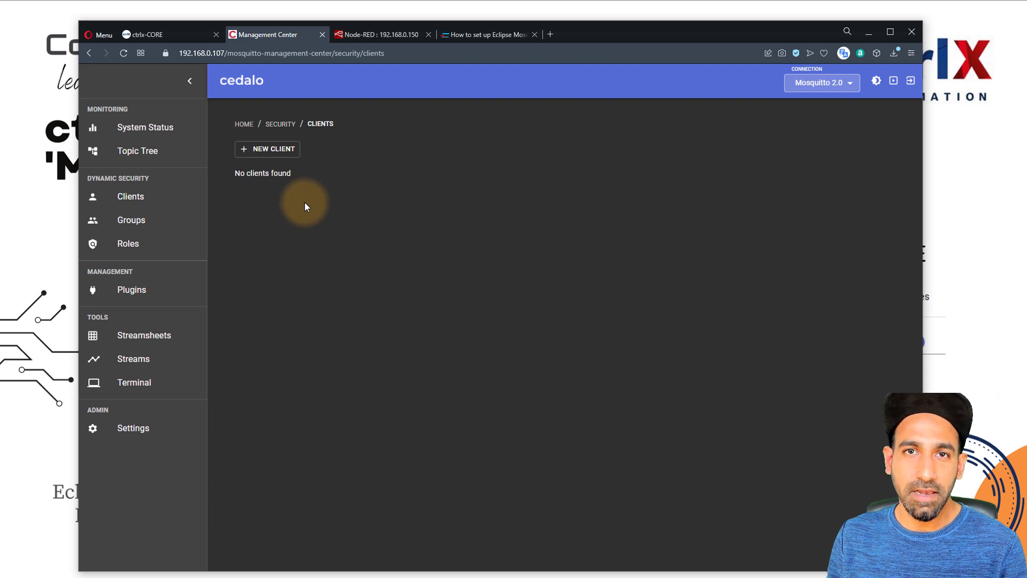
{"action": "left_click", "coordinate": [257, 152]}
{"action": "left_click", "coordinate": [300, 170]}
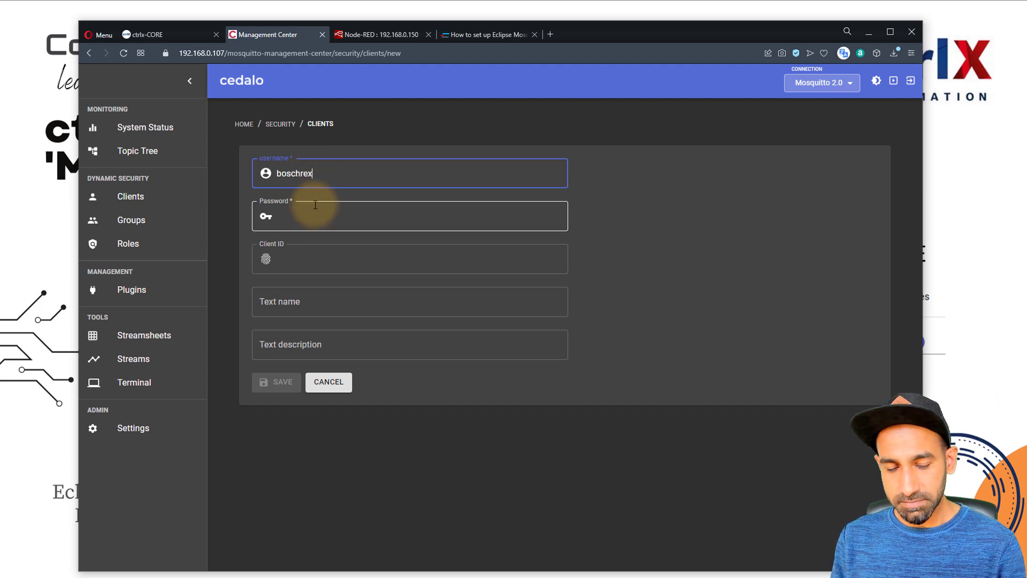
Step: Enter username boschrexroth, a password, Client ID and text name 'ctrlX CORE', then save
{"action": "type", "text": "boschrexroth"}
{"action": "left_click", "coordinate": [315, 205]}
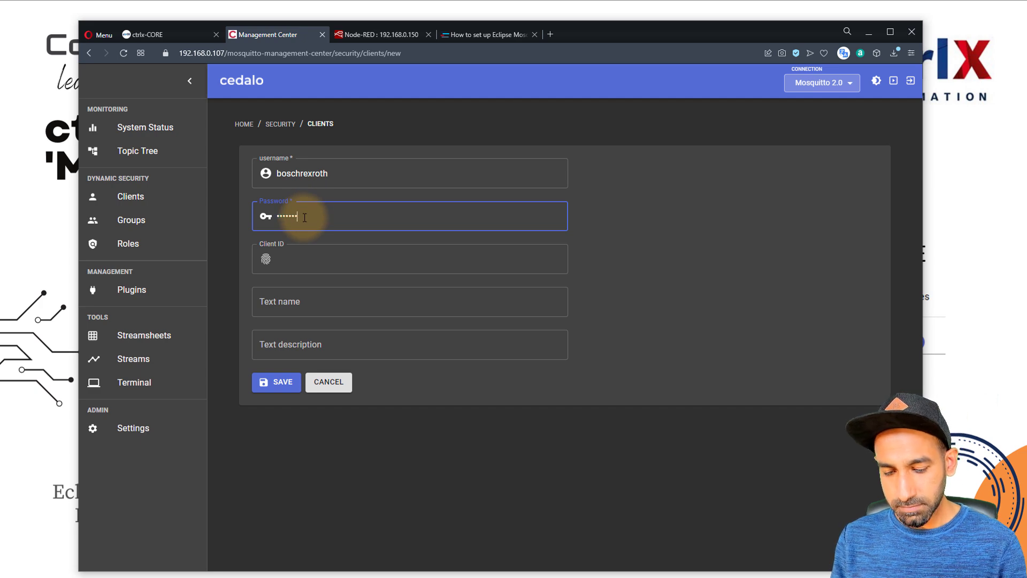
{"action": "left_click", "coordinate": [289, 266]}
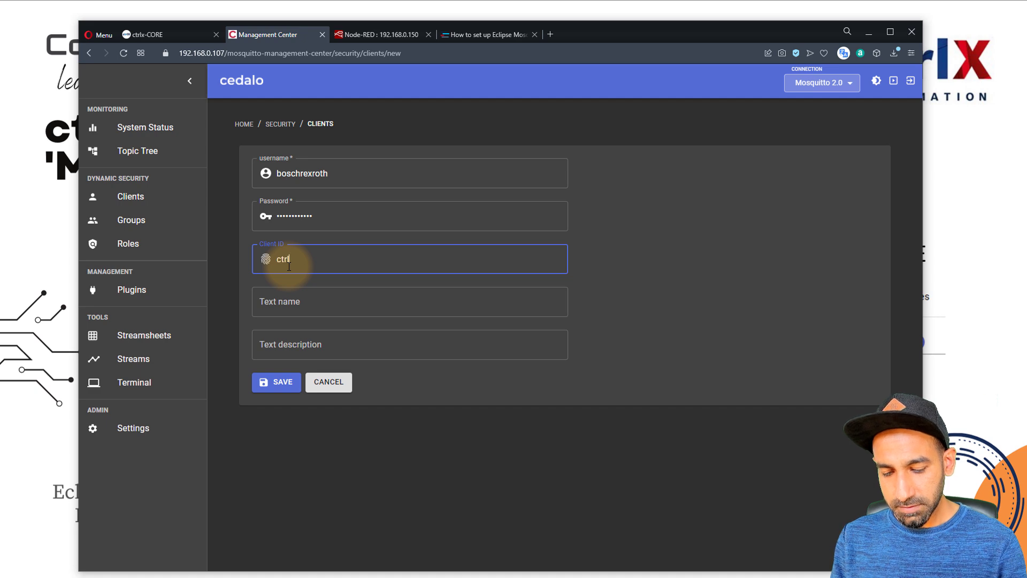
{"action": "left_click", "coordinate": [292, 304]}
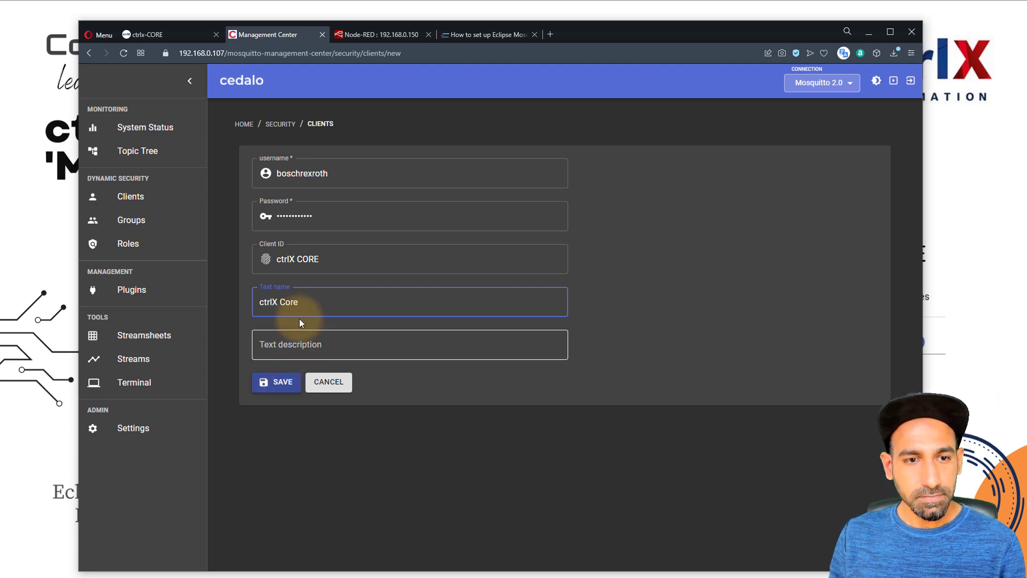
{"action": "double_click", "coordinate": [296, 302]}
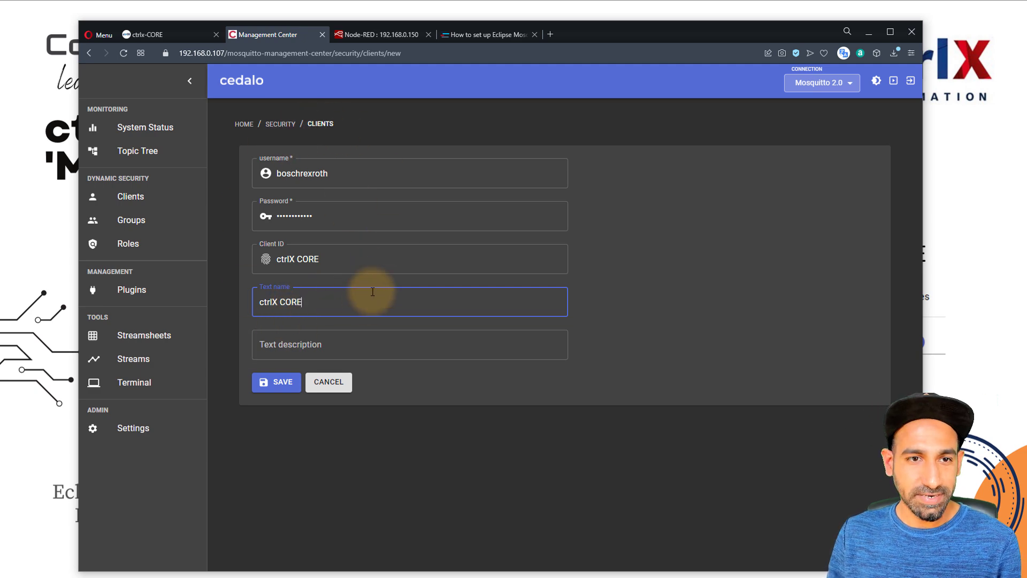
{"action": "left_click", "coordinate": [279, 384]}
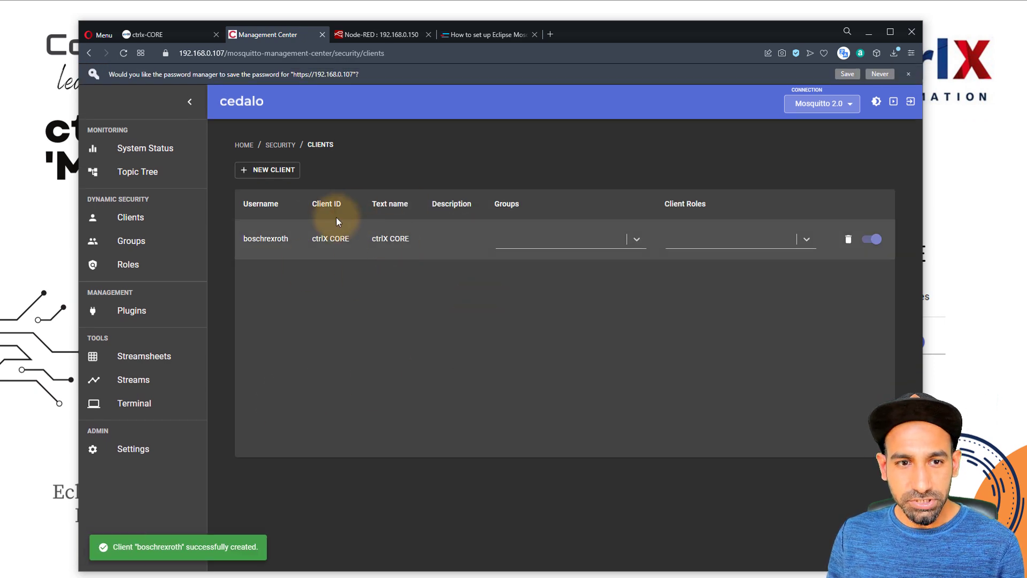
Step: Start a second new client with username mqttexplorer and a password
{"action": "left_click", "coordinate": [275, 176]}
{"action": "left_click", "coordinate": [315, 199]}
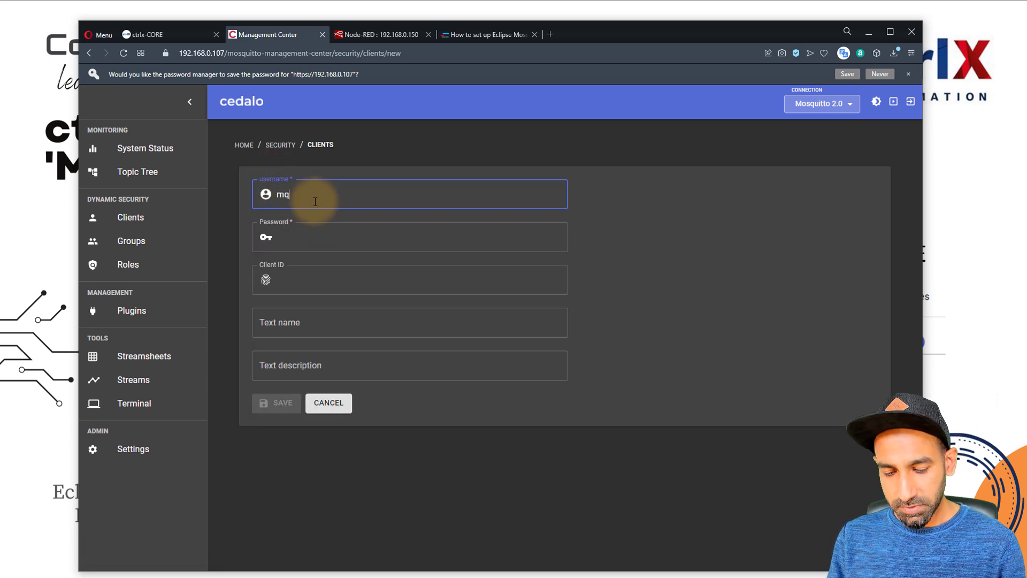
{"action": "type", "text": "mqttexplorer"}
{"action": "left_click", "coordinate": [306, 242]}
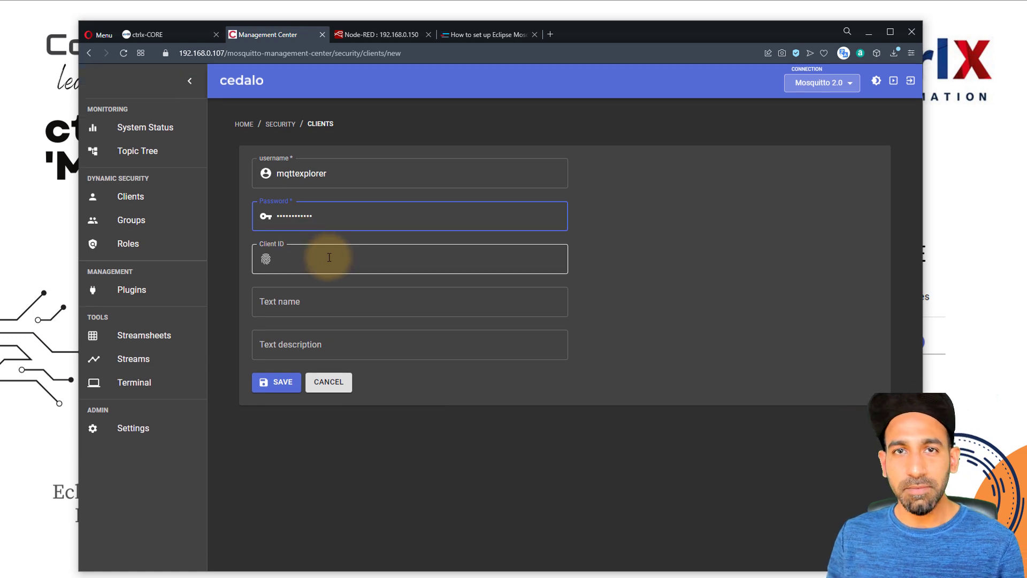
Step: Set both Client ID and text name to 'MQTT explorer' and save the client
{"action": "left_click", "coordinate": [307, 263]}
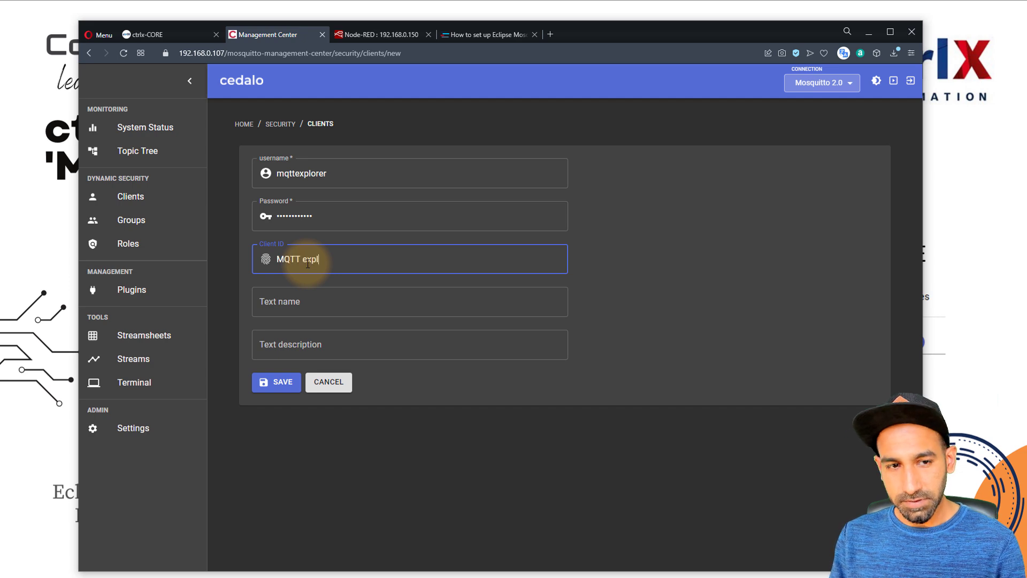
{"action": "type", "text": "MQTT explorer"}
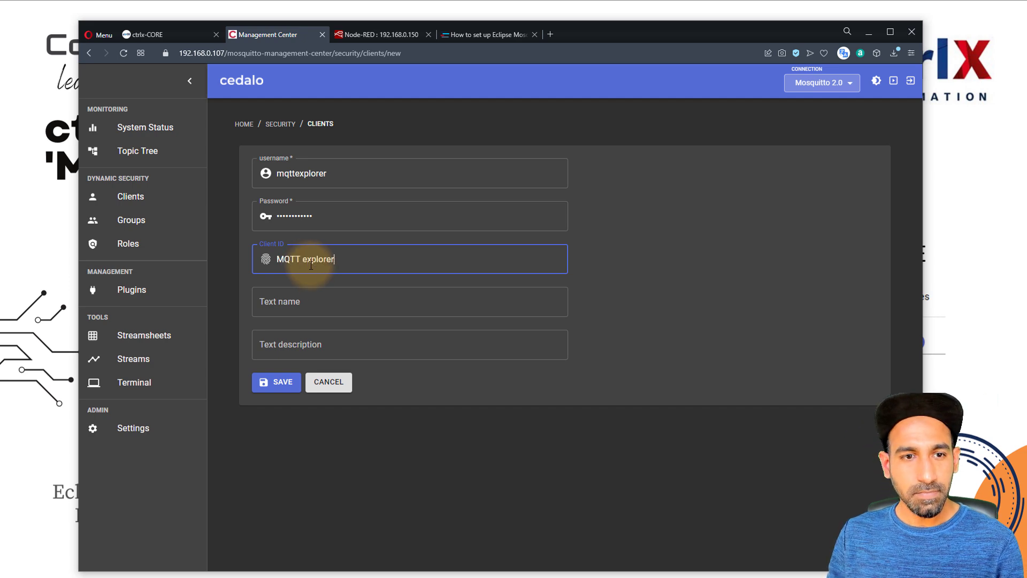
{"action": "key", "text": "ctrl+a"}
{"action": "key", "text": "ctrl+c"}
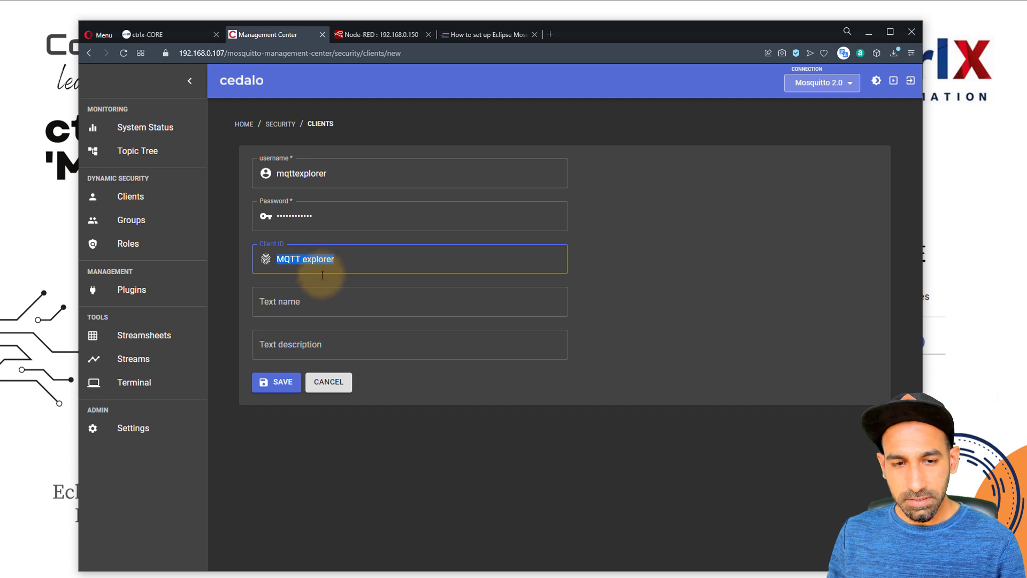
{"action": "left_click", "coordinate": [317, 300]}
{"action": "key", "text": "ctrl+v"}
{"action": "left_click", "coordinate": [279, 383]}
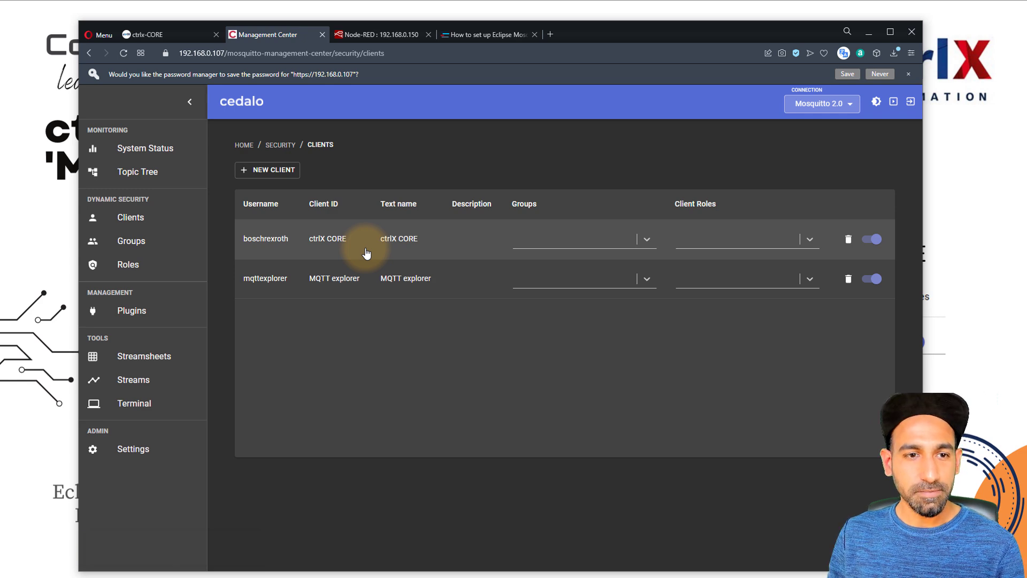
Step: Start a third new client with username raspberyypi and a password
{"action": "left_click", "coordinate": [272, 171]}
{"action": "left_click", "coordinate": [315, 196]}
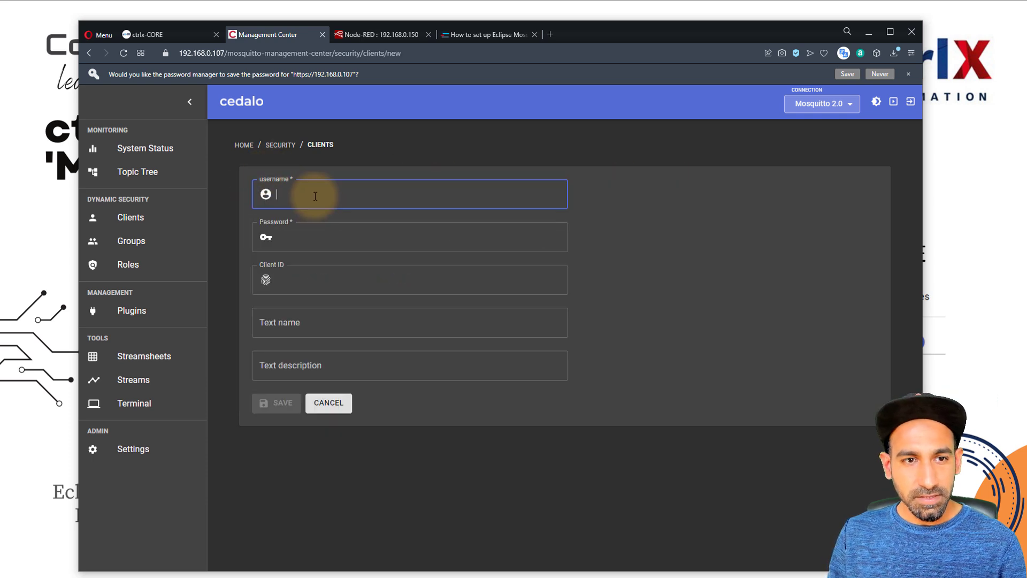
{"action": "type", "text": "raspberyypi"}
{"action": "left_click", "coordinate": [315, 220]}
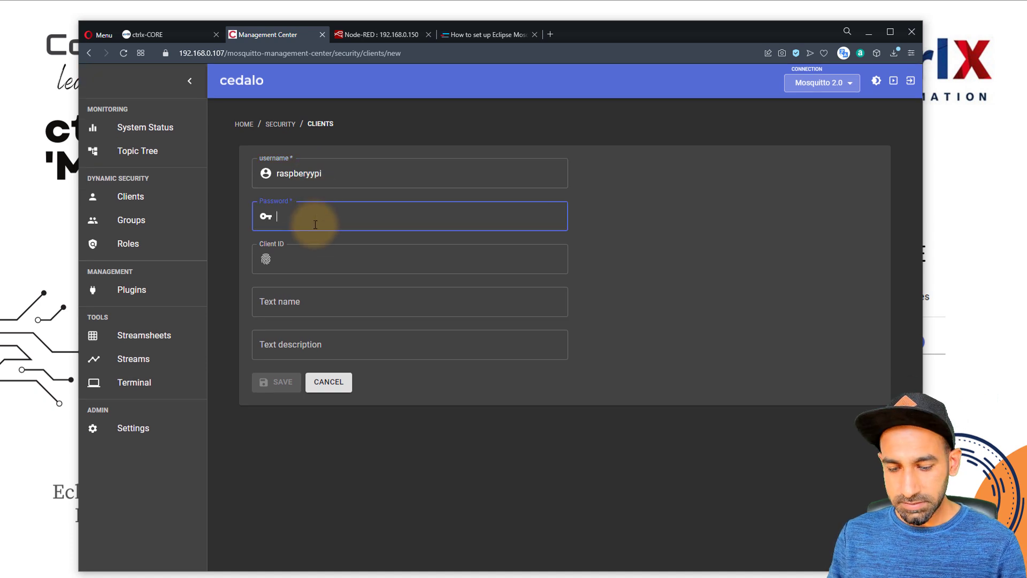
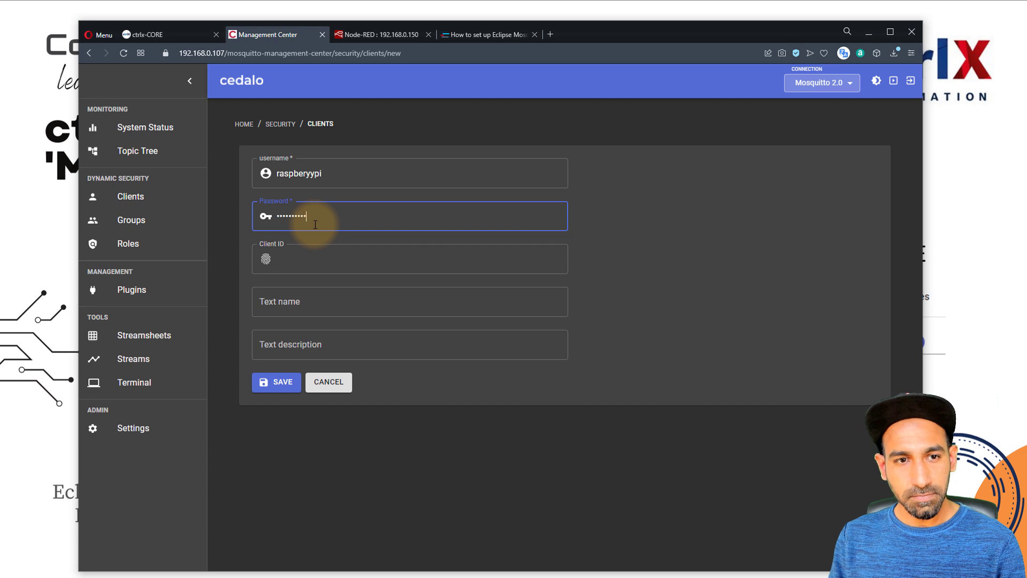
Step: Use 'Raspberry pi' as both Client ID and text name, then save the client
{"action": "left_click", "coordinate": [310, 253]}
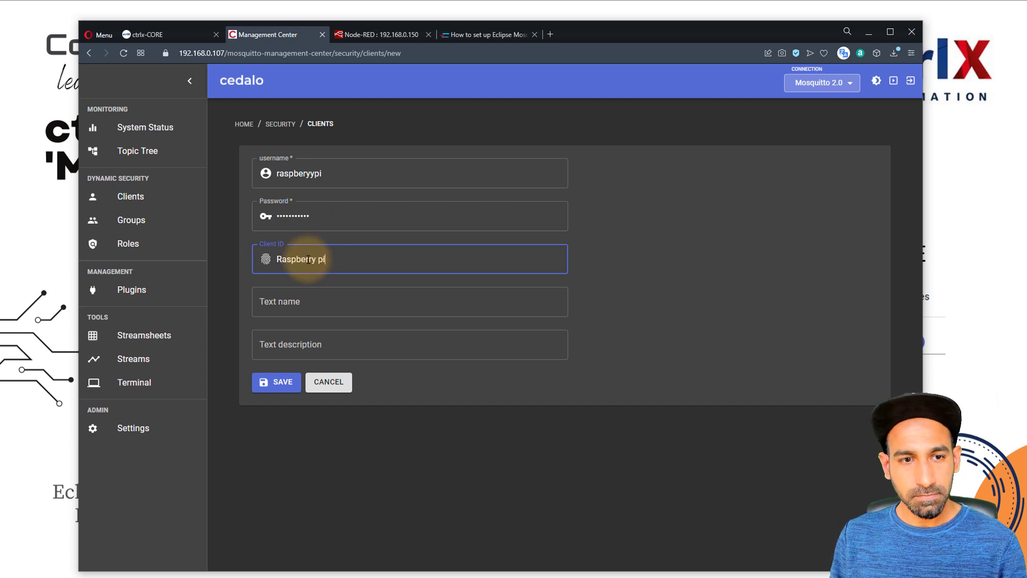
{"action": "key", "text": "ctrl+a"}
{"action": "key", "text": "ctrl+c"}
{"action": "left_click", "coordinate": [304, 301]}
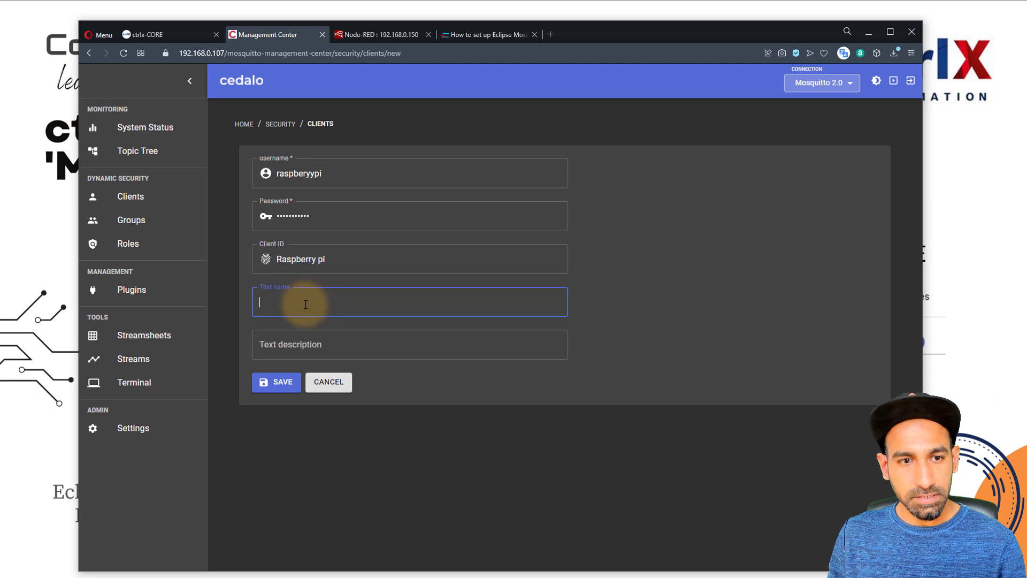
{"action": "key", "text": "ctrl+v"}
{"action": "left_click", "coordinate": [276, 382]}
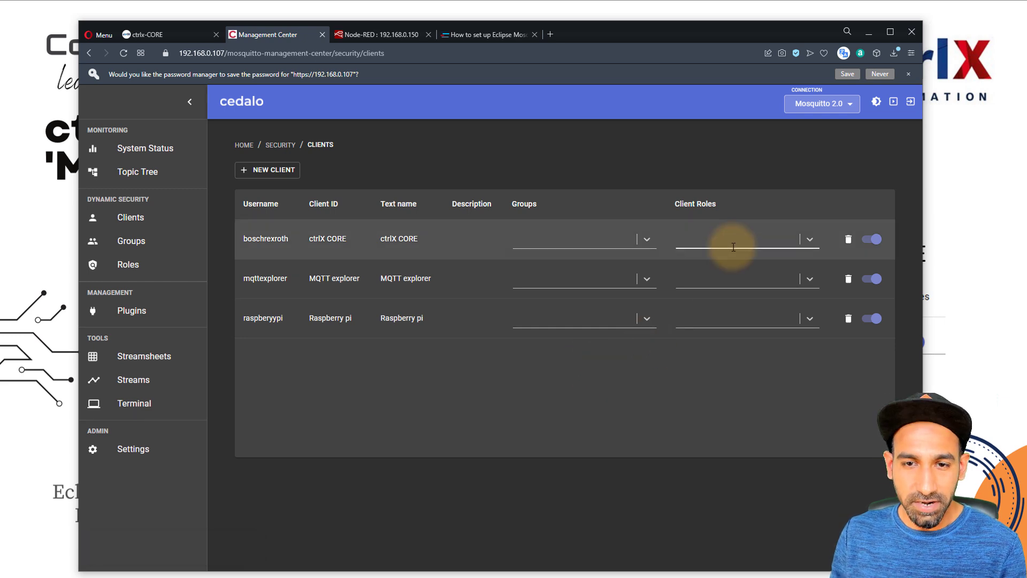
Step: Inspect the client role's ACLs under Roles, then go back to HOME
{"action": "left_click", "coordinate": [133, 273]}
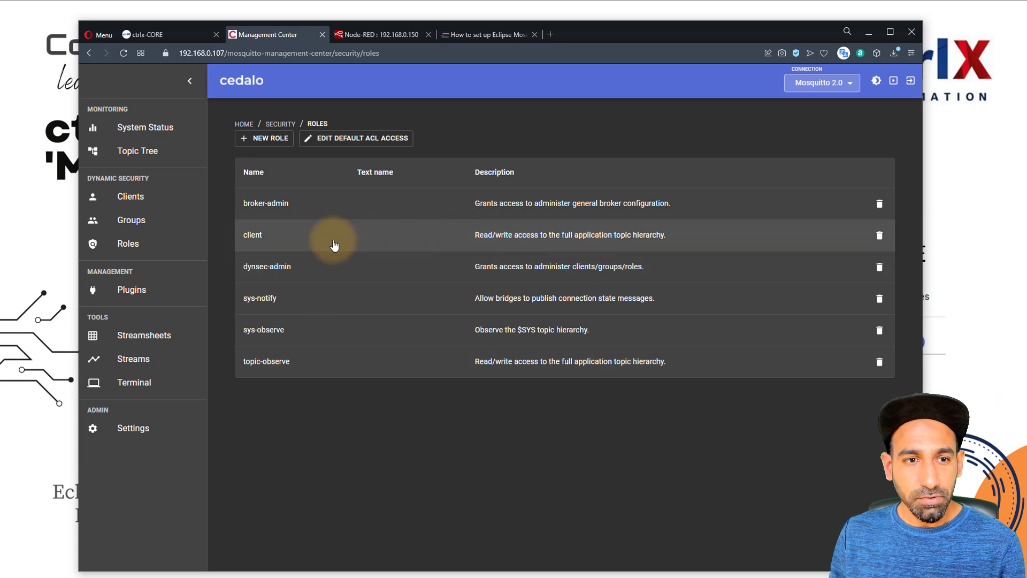
{"action": "left_click", "coordinate": [542, 237]}
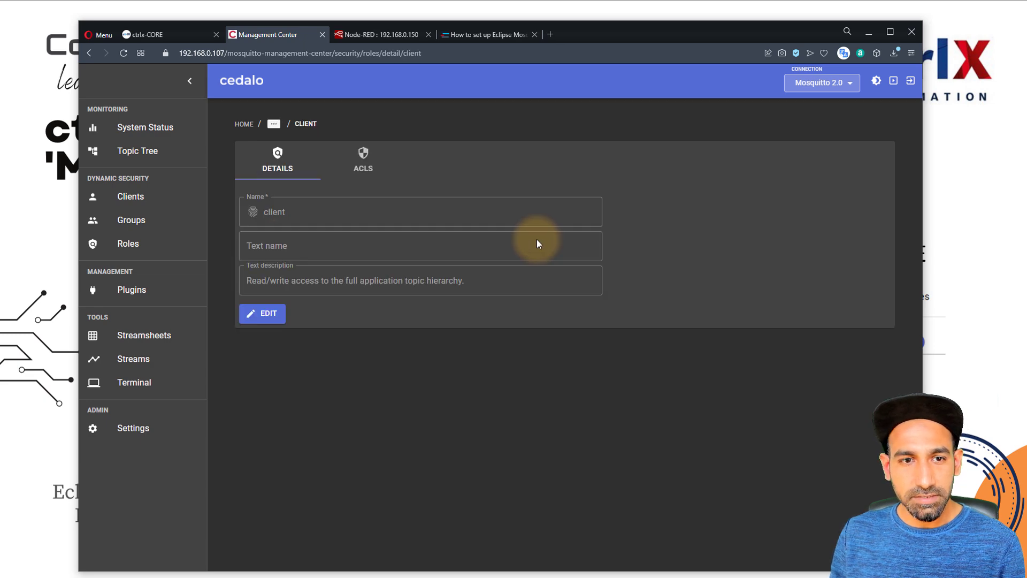
{"action": "left_click", "coordinate": [367, 165]}
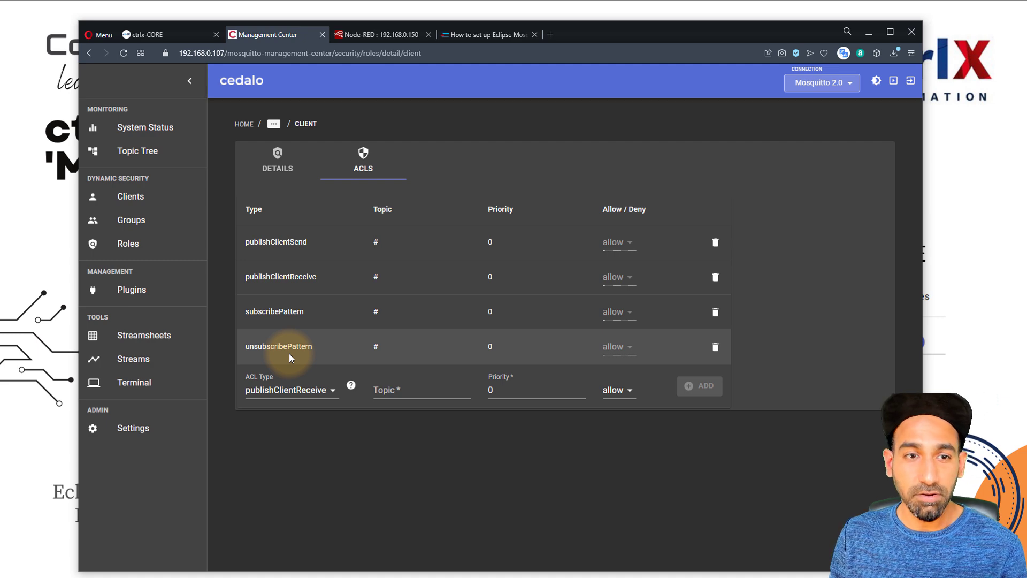
{"action": "left_click", "coordinate": [245, 124]}
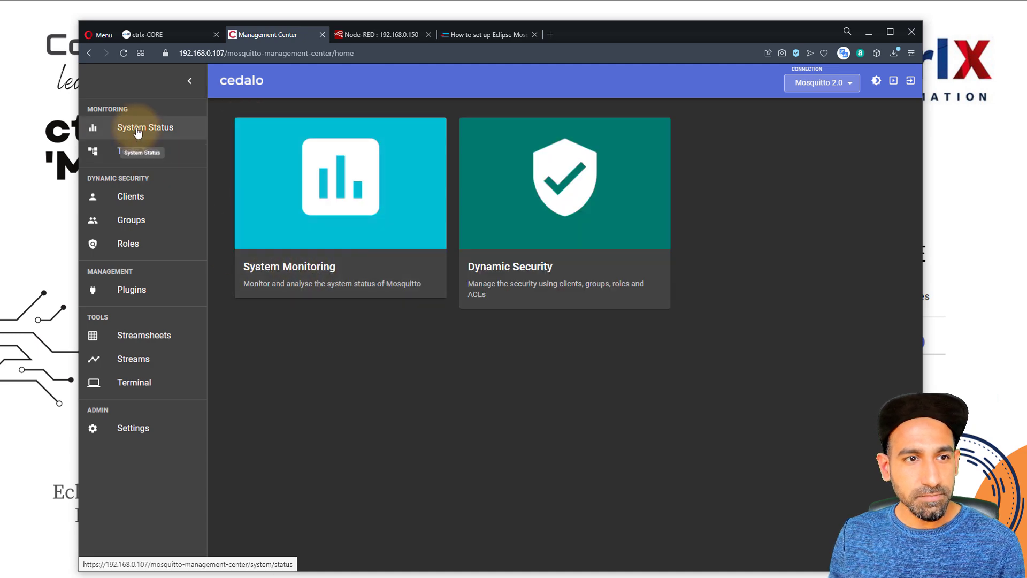
Step: In the Clients list, assign the 'client' role to boschrexroth, mqttexplorer and raspberyypi
{"action": "left_click", "coordinate": [137, 132]}
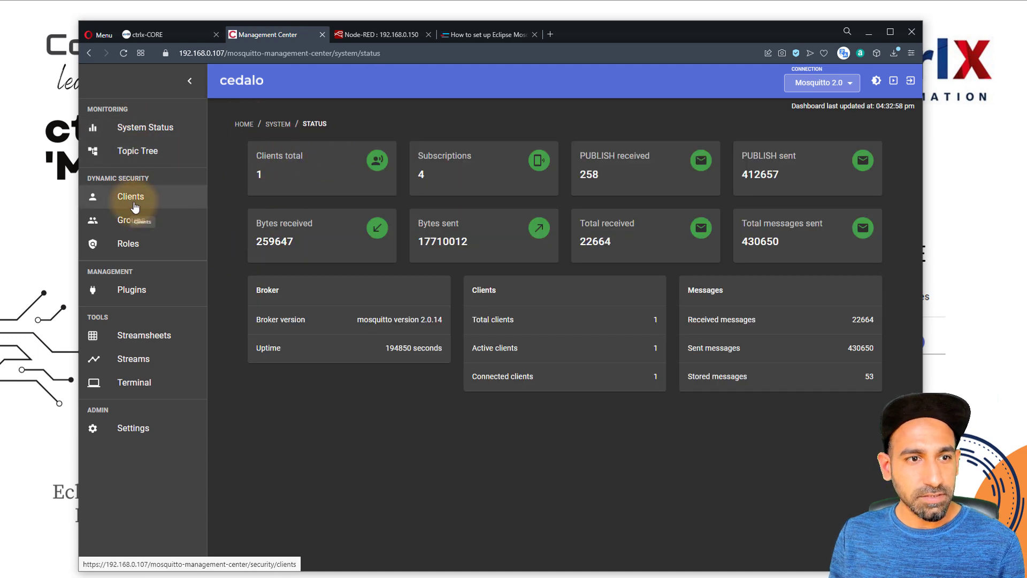
{"action": "left_click", "coordinate": [132, 199]}
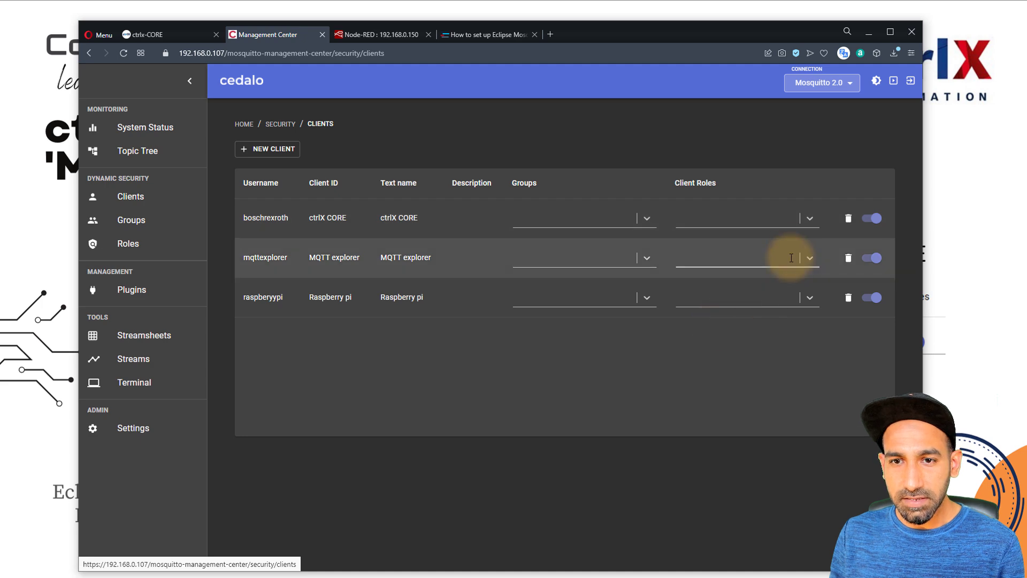
{"action": "left_click", "coordinate": [810, 219]}
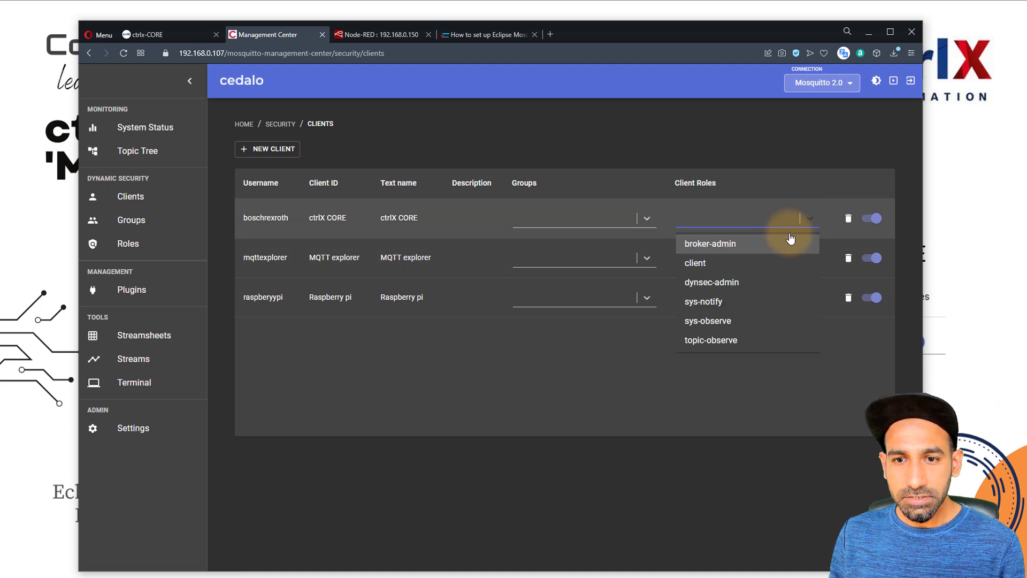
{"action": "left_click", "coordinate": [695, 263]}
{"action": "left_click", "coordinate": [790, 258]}
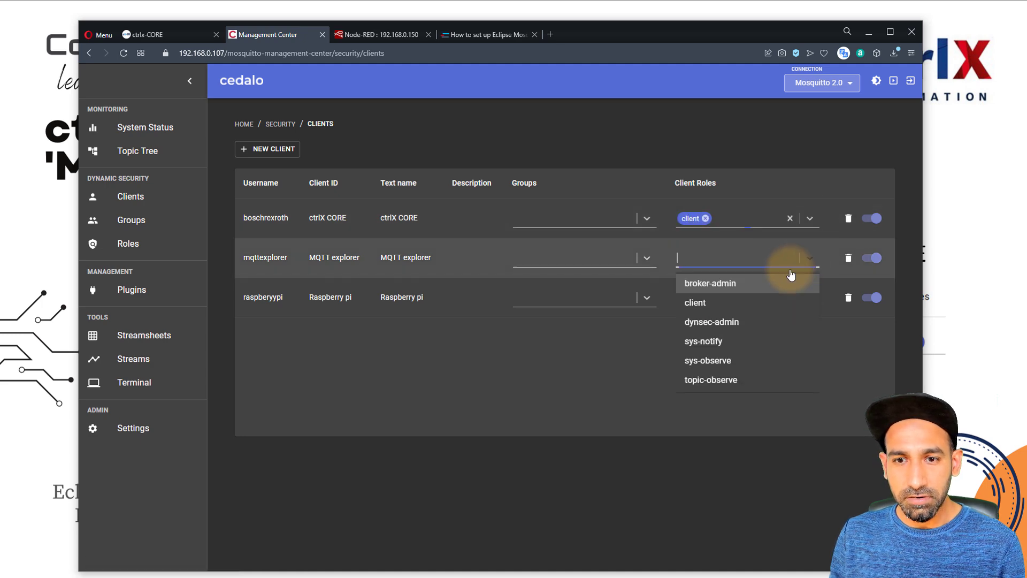
{"action": "left_click", "coordinate": [695, 300]}
{"action": "left_click", "coordinate": [795, 299]}
{"action": "left_click", "coordinate": [697, 342]}
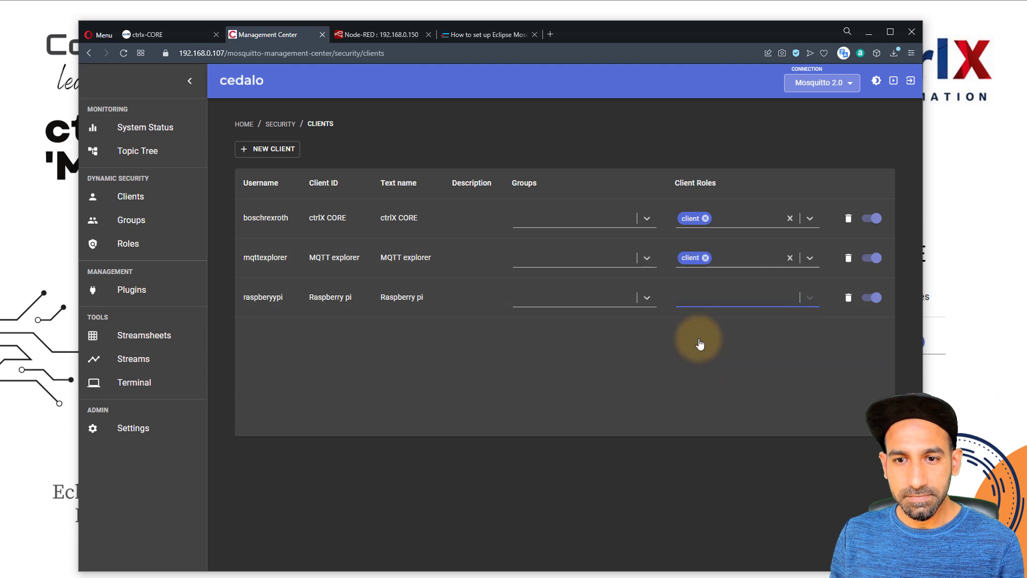
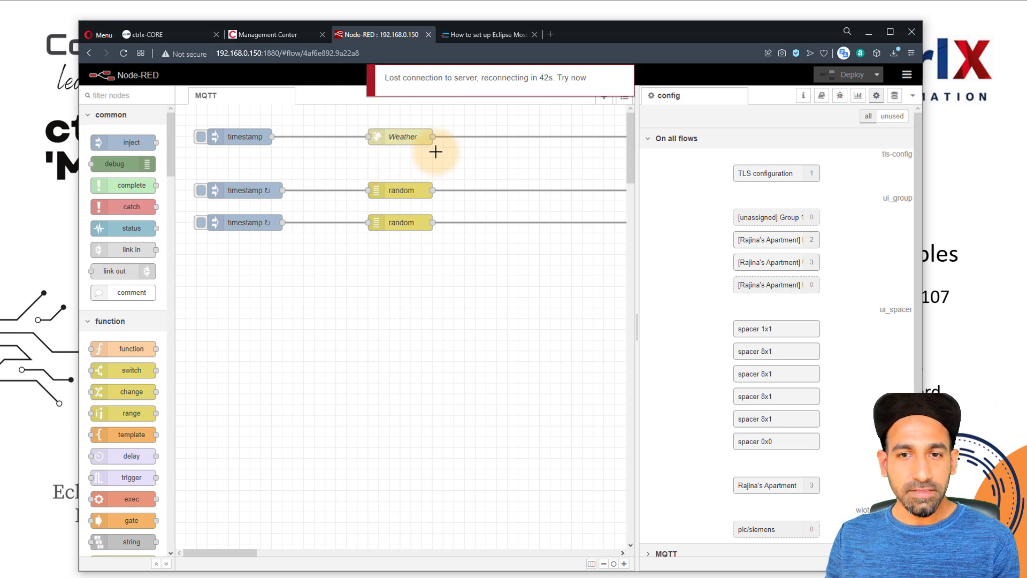
Step: Widen the canvas and enable output on the two lower msg.payload debug nodes
{"action": "left_click_drag", "start_coordinate": [636, 273], "coordinate": [744, 284]}
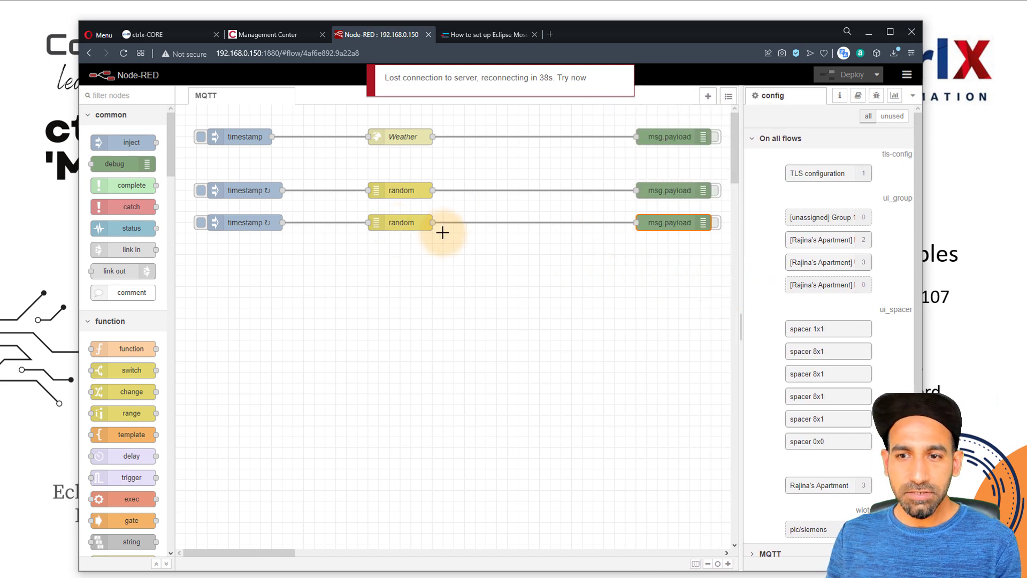
{"action": "left_click", "coordinate": [876, 97]}
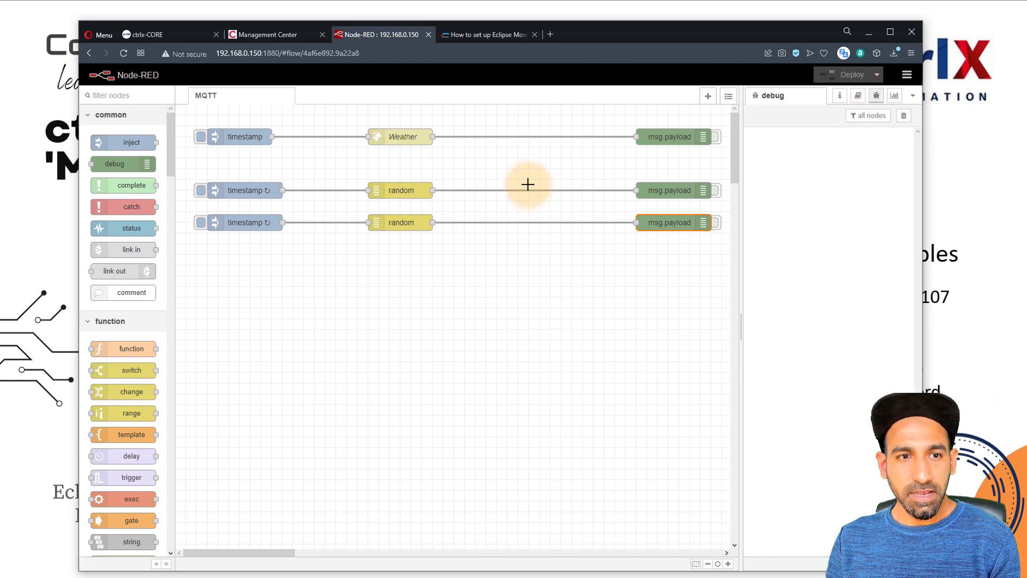
{"action": "left_click", "coordinate": [719, 191]}
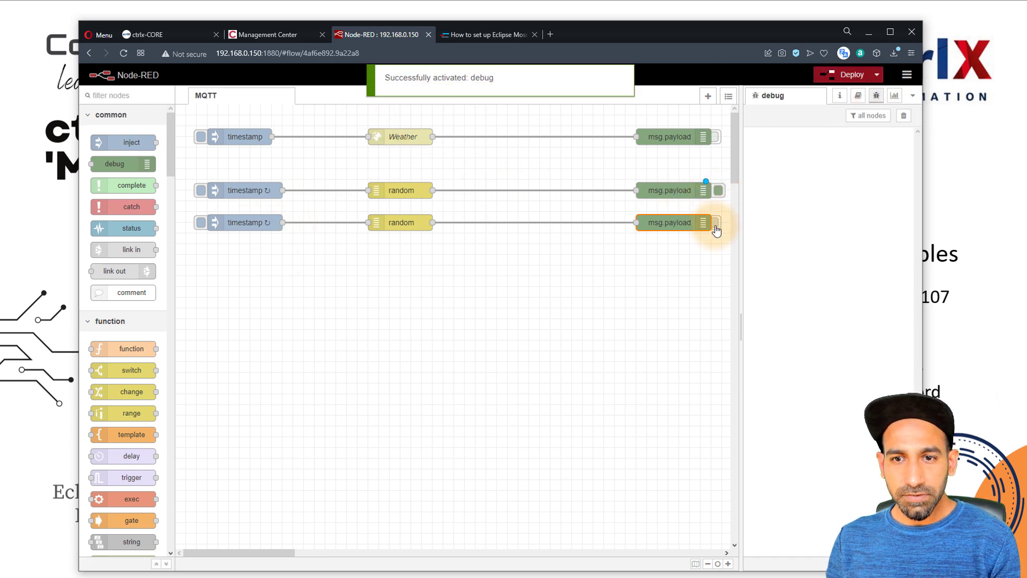
{"action": "left_click", "coordinate": [717, 224]}
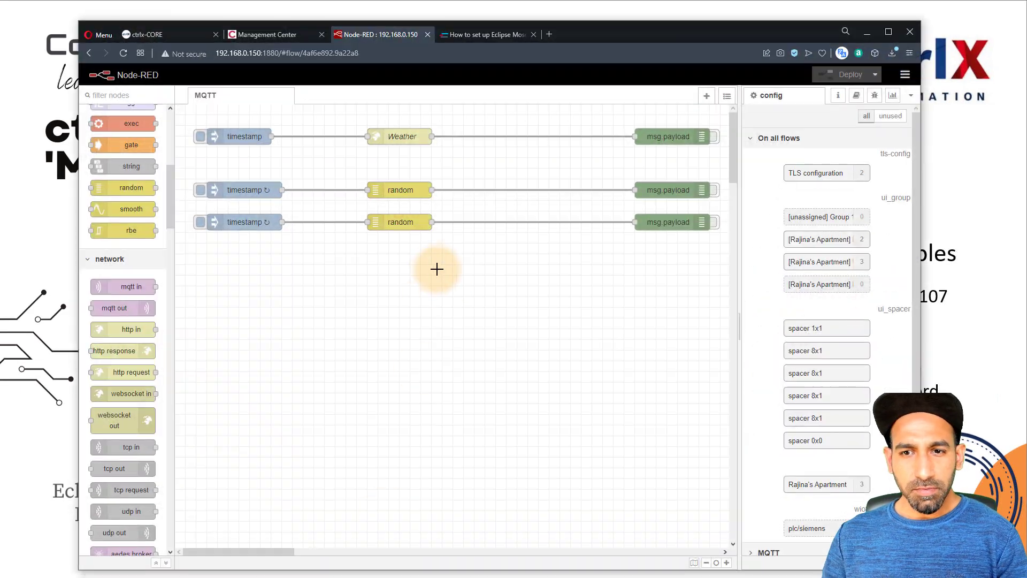
Step: Place an mqtt out node below the random chains and nudge it into position
{"action": "left_click_drag", "start_coordinate": [148, 313], "coordinate": [659, 265]}
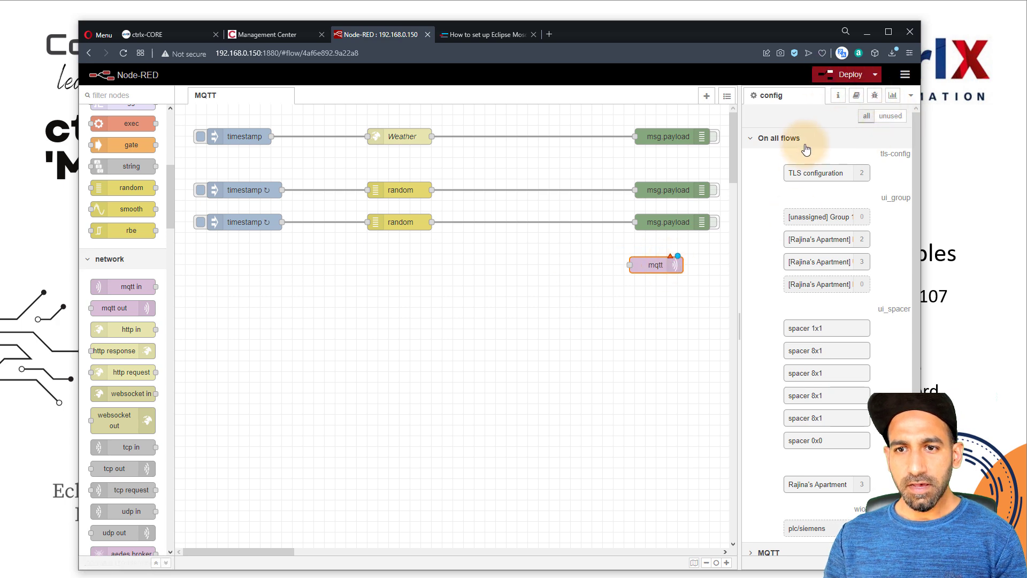
{"action": "left_click", "coordinate": [764, 138]}
{"action": "left_click", "coordinate": [873, 117]}
{"action": "left_click_drag", "start_coordinate": [657, 268], "coordinate": [663, 258]}
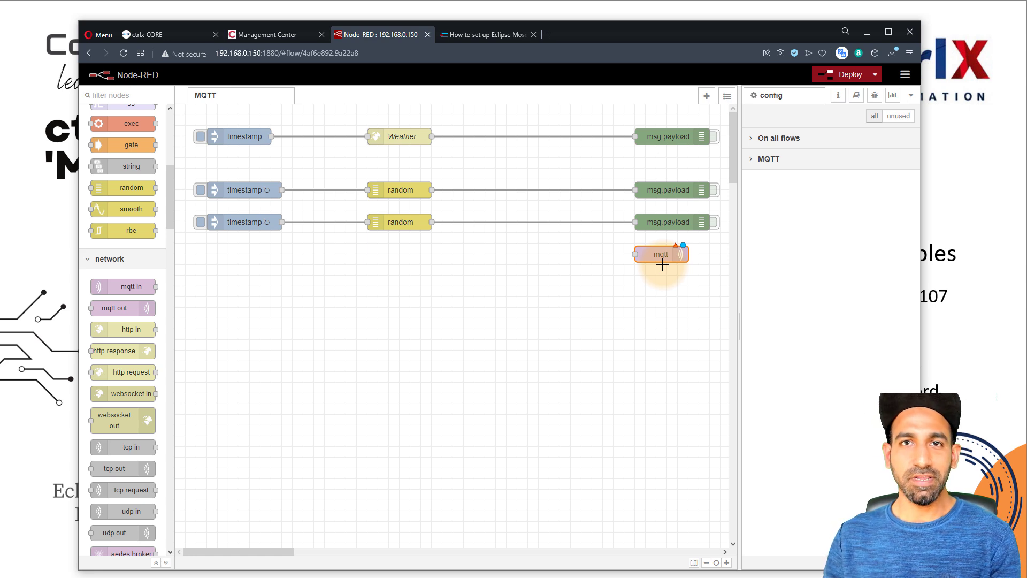
Step: Check the broker settings on the slide, then open the mqtt out node's properties
{"action": "left_click", "coordinate": [949, 352]}
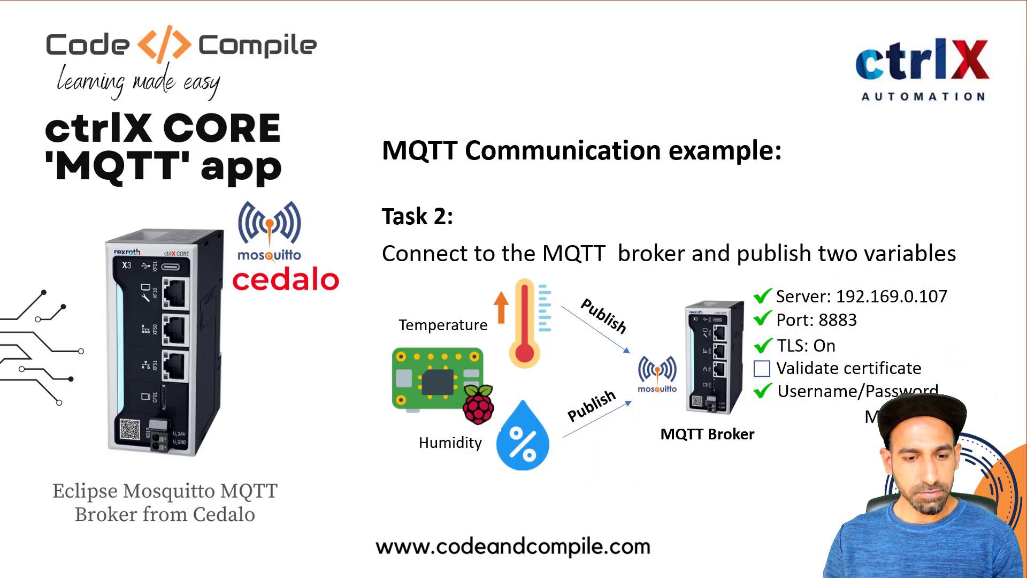
{"action": "key", "text": "alt+Tab"}
{"action": "double_click", "coordinate": [662, 253]}
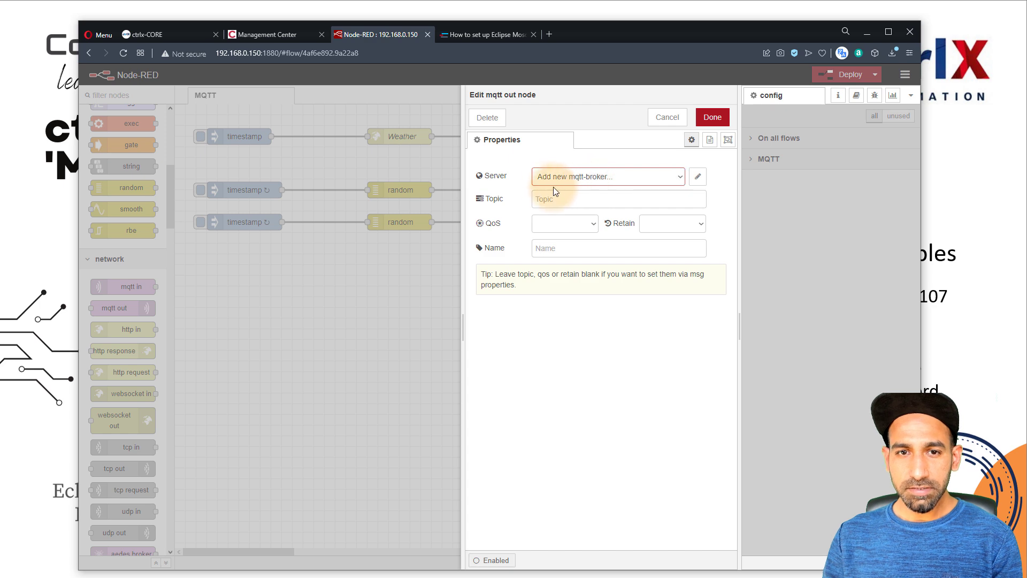
Step: Add a new broker connection with server 192.168.0.107 and port 8883
{"action": "left_click", "coordinate": [696, 177]}
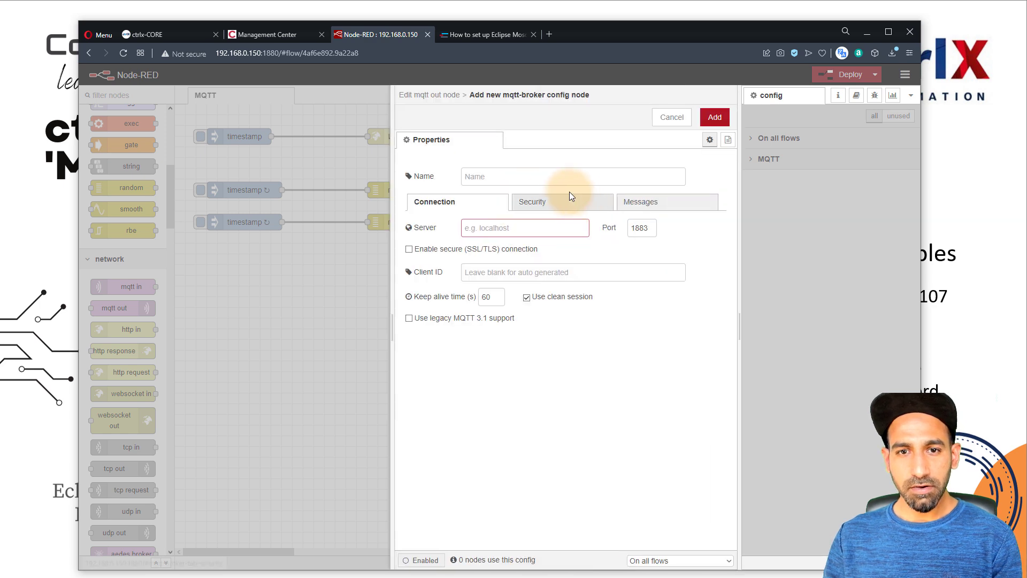
{"action": "left_click", "coordinate": [506, 229]}
{"action": "type", "text": "192.1"}
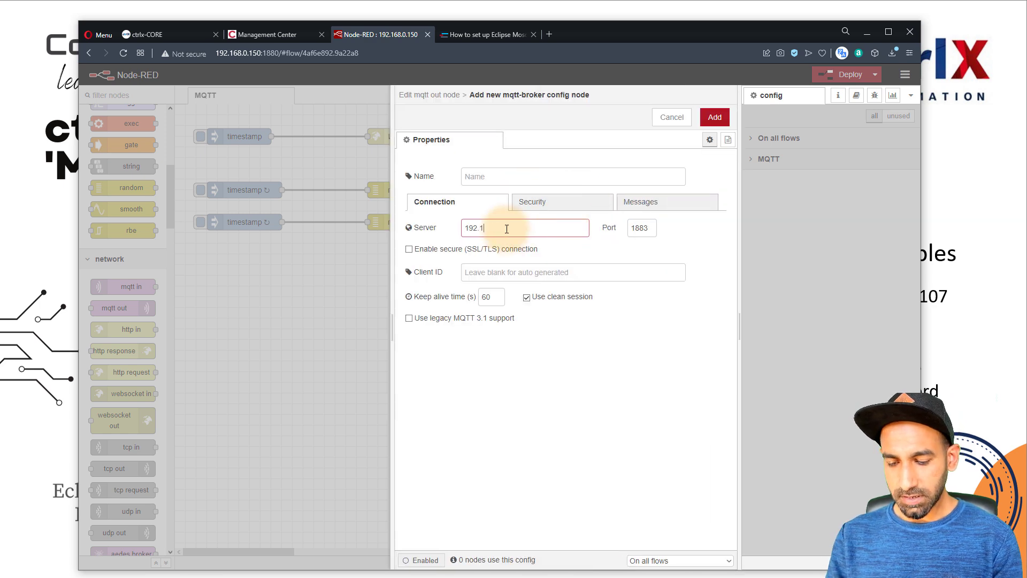
{"action": "type", "text": "68.0.1"}
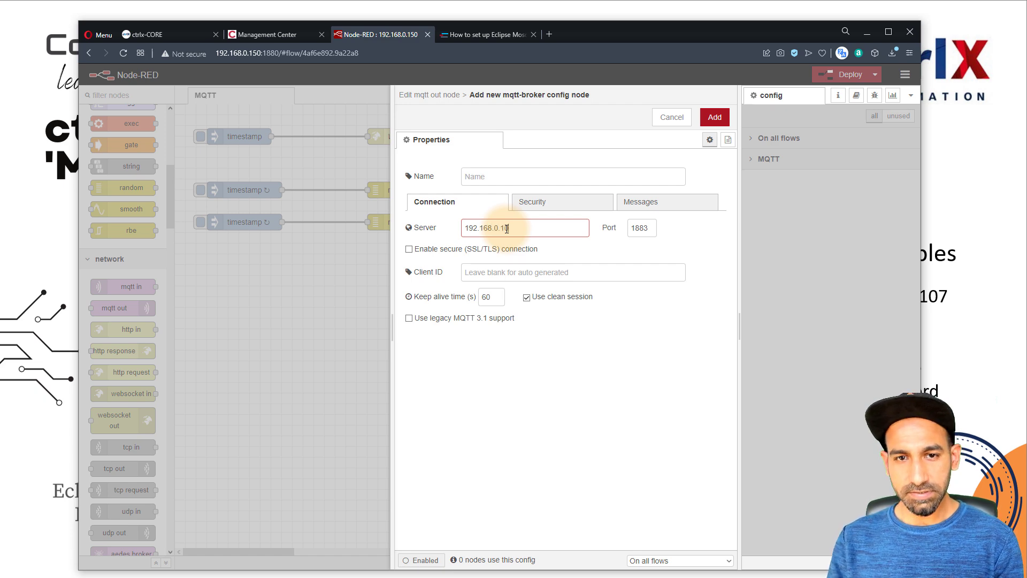
{"action": "left_click_drag", "start_coordinate": [637, 230], "coordinate": [621, 235]}
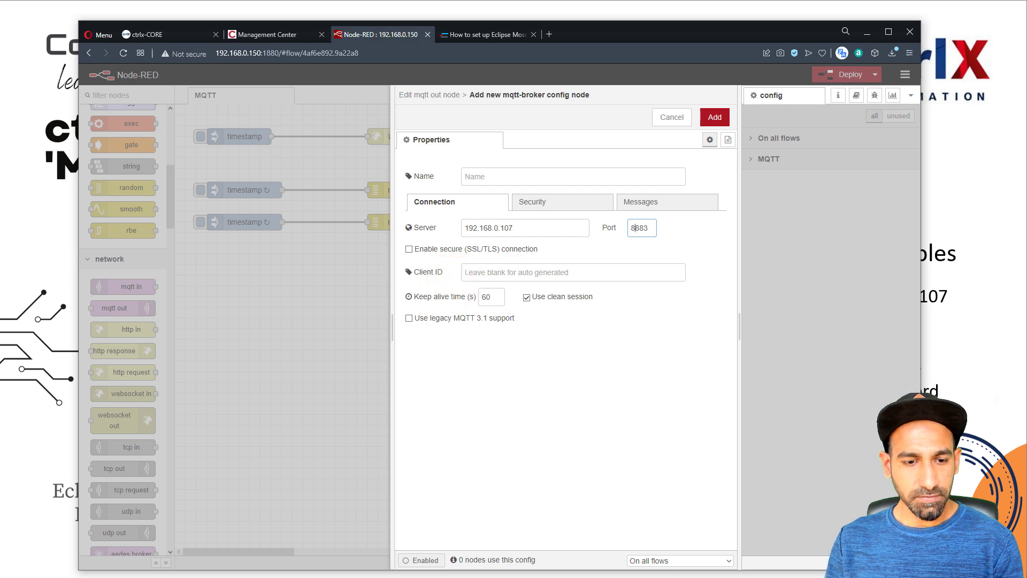
Step: Look up the raspberrypi client in Management Center, then go to Node-RED's Client ID field
{"action": "left_click", "coordinate": [273, 34]}
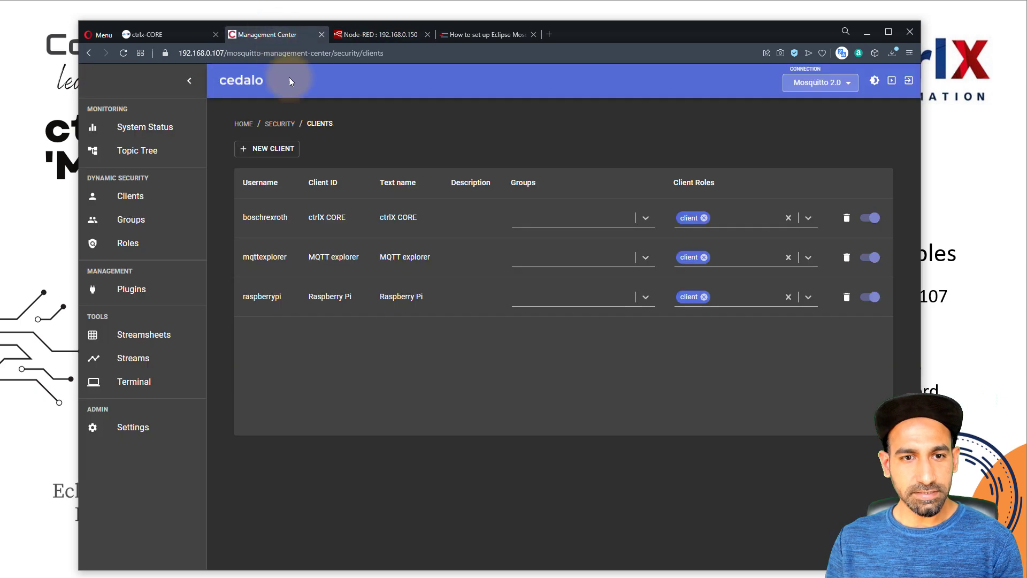
{"action": "left_click", "coordinate": [327, 297]}
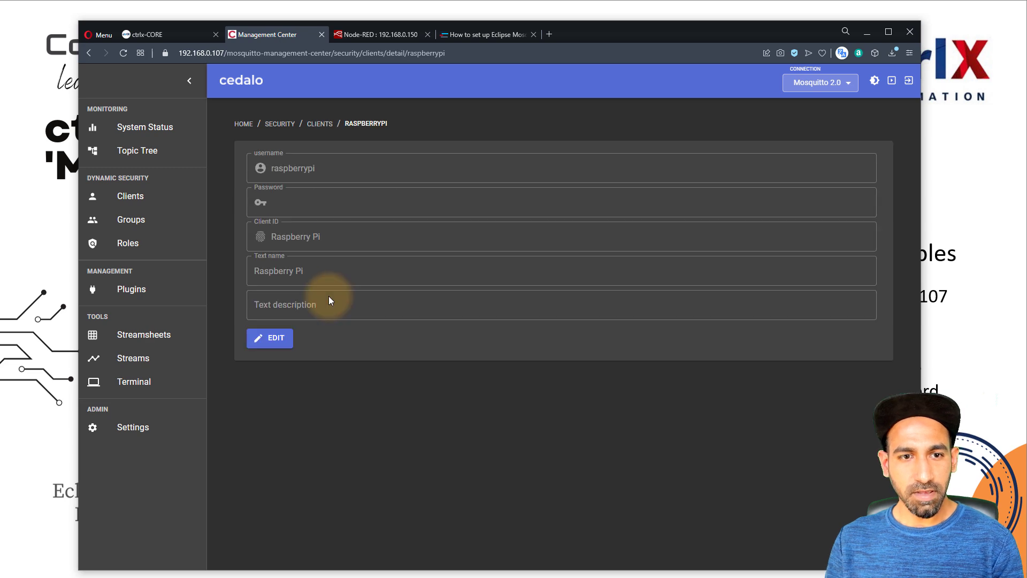
{"action": "left_click", "coordinate": [320, 124]}
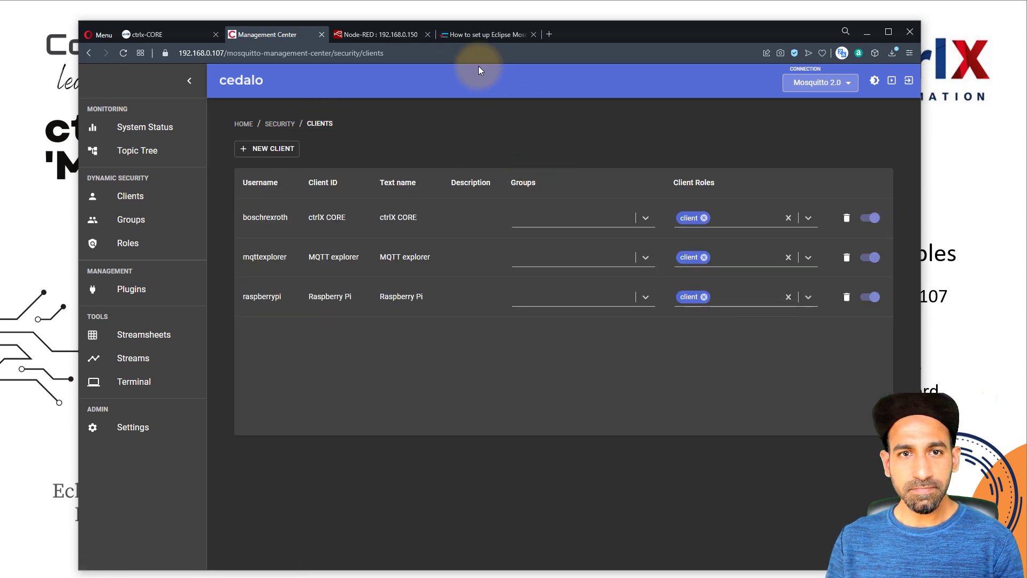
{"action": "left_click", "coordinate": [369, 35]}
{"action": "left_click", "coordinate": [505, 277]}
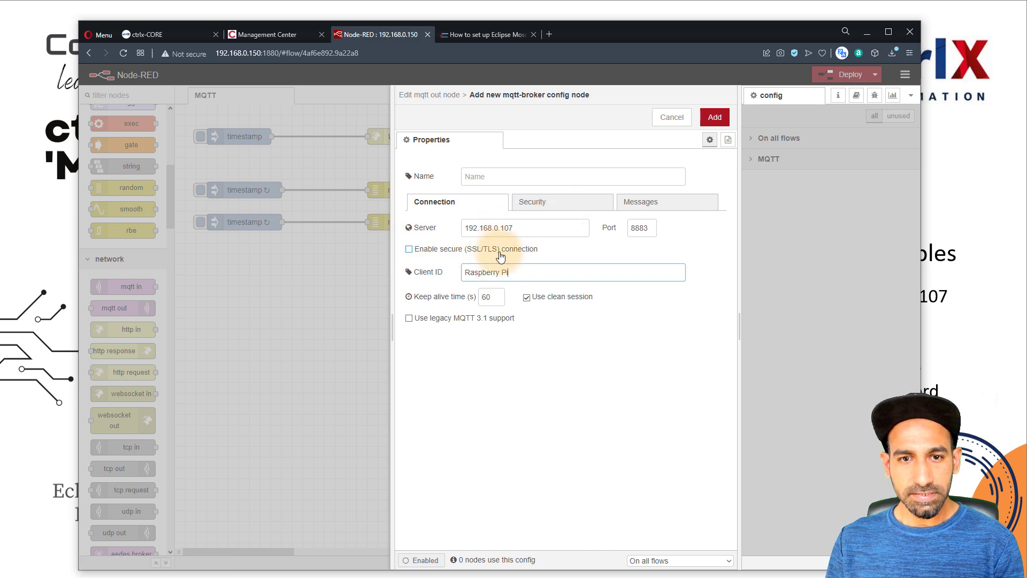
Step: Enable SSL/TLS, enter the broker username and password, and add the broker connection
{"action": "left_click", "coordinate": [410, 250]}
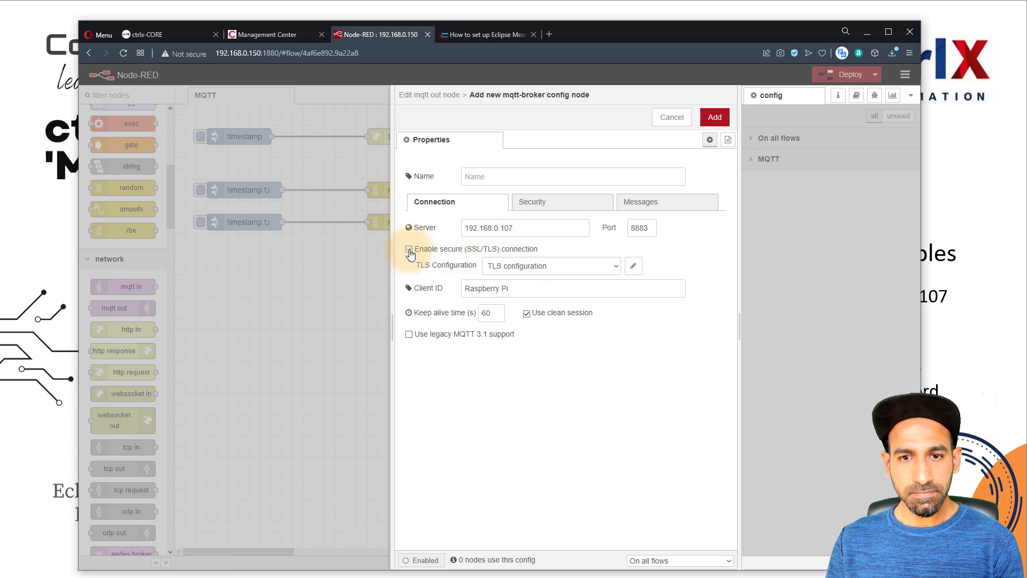
{"action": "left_click", "coordinate": [632, 267]}
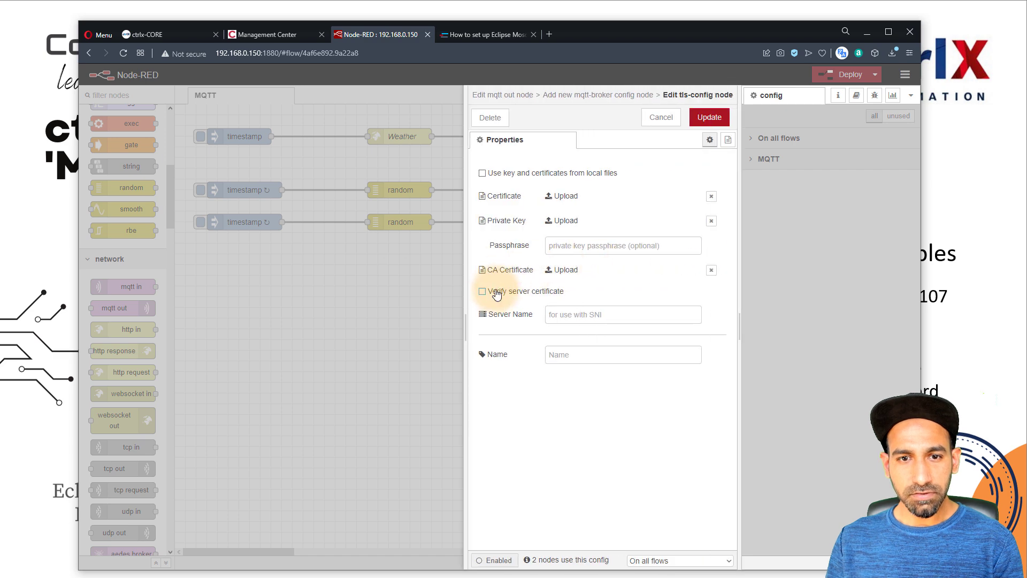
{"action": "left_click", "coordinate": [700, 129]}
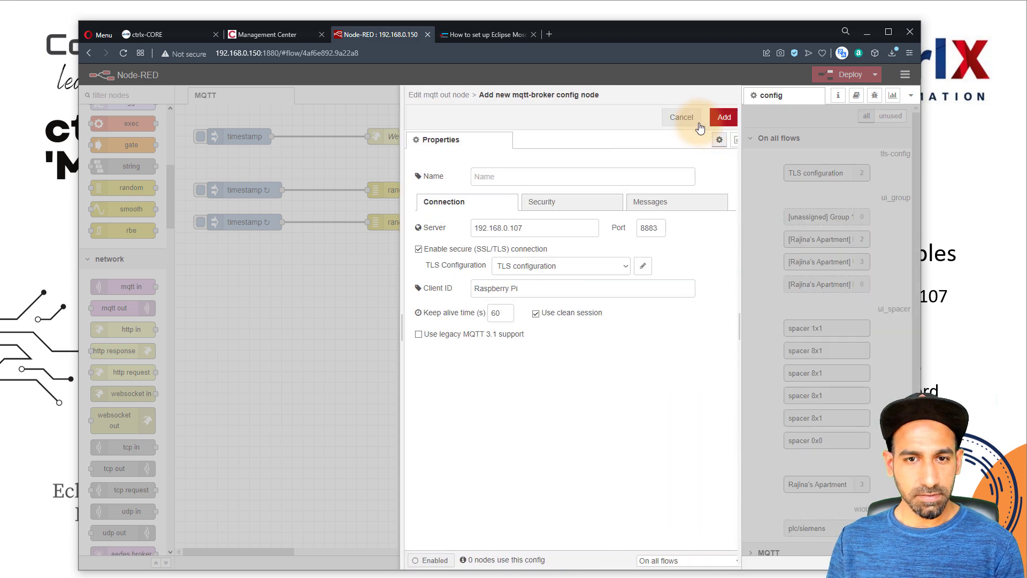
{"action": "left_click", "coordinate": [550, 203]}
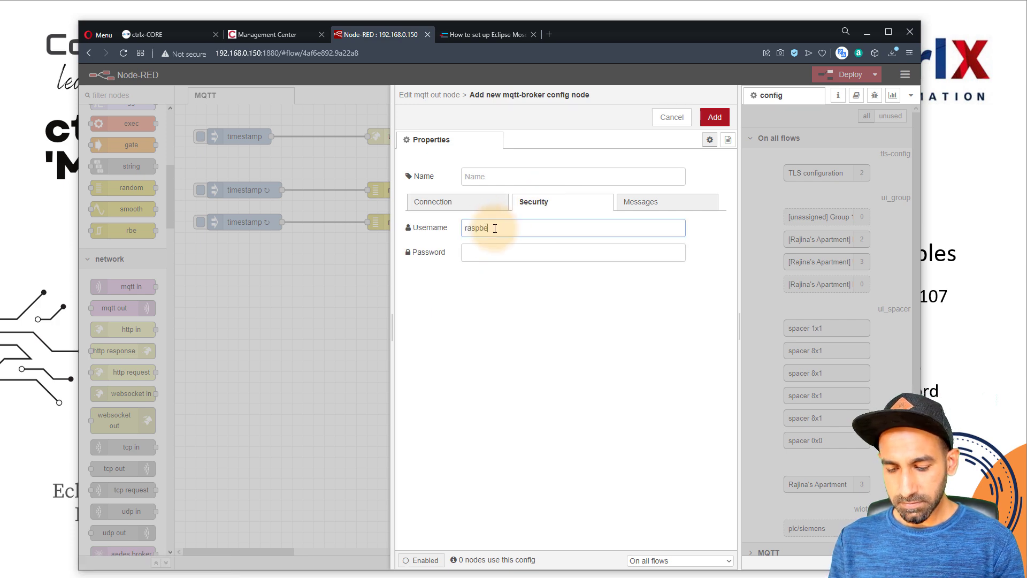
{"action": "key", "text": "Tab"}
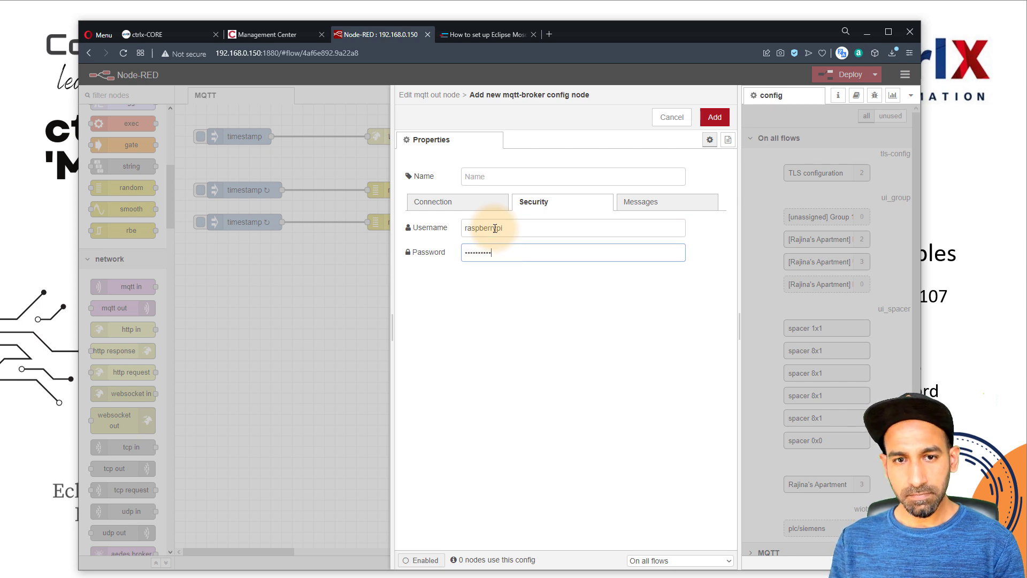
{"action": "left_click", "coordinate": [715, 117]}
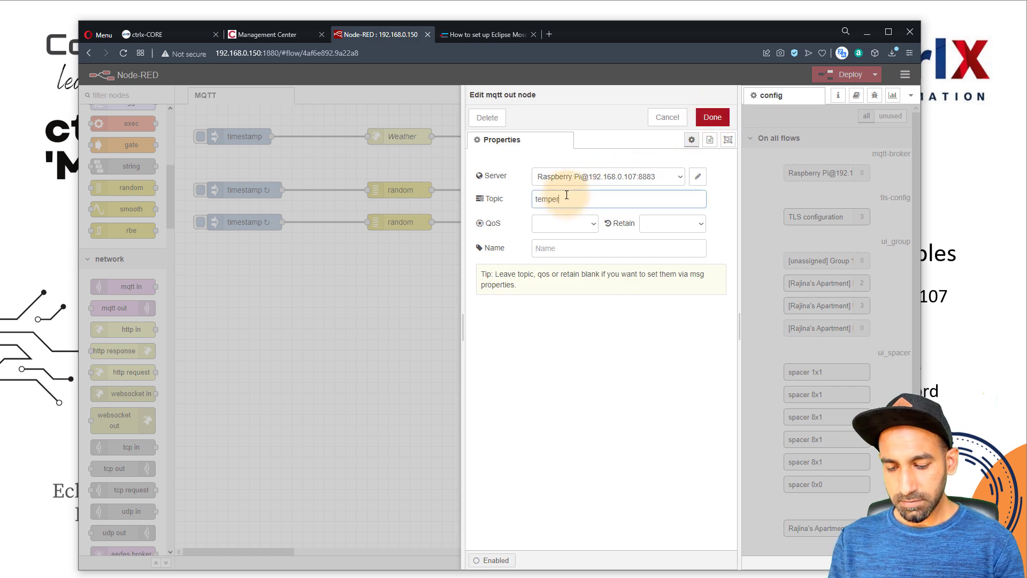
Step: Save the mqtt out node with topic 'temperature' and deploy the flow
{"action": "left_click", "coordinate": [712, 119]}
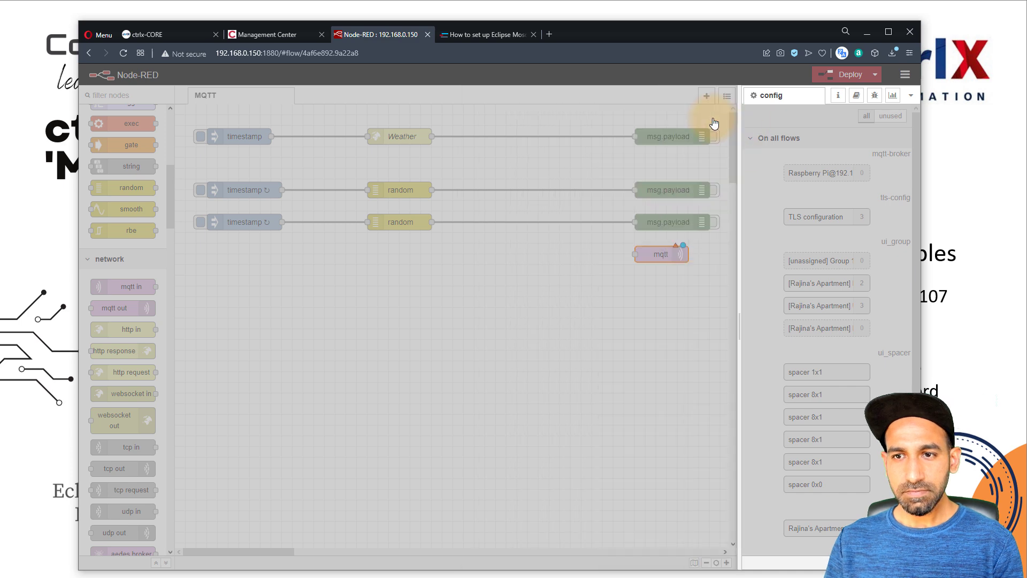
{"action": "left_click", "coordinate": [848, 75]}
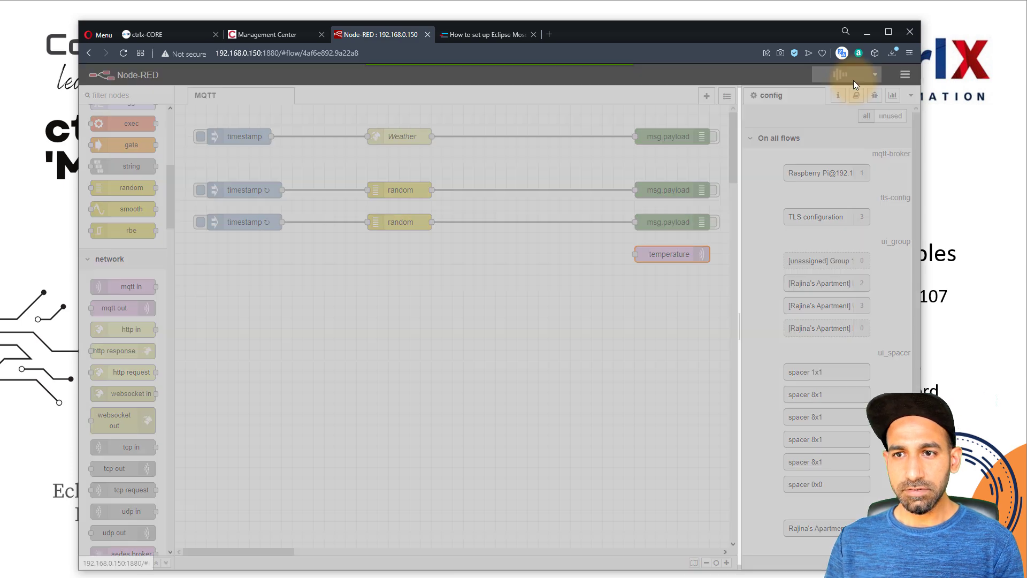
{"action": "left_click", "coordinate": [876, 96]}
{"action": "left_click", "coordinate": [654, 261]}
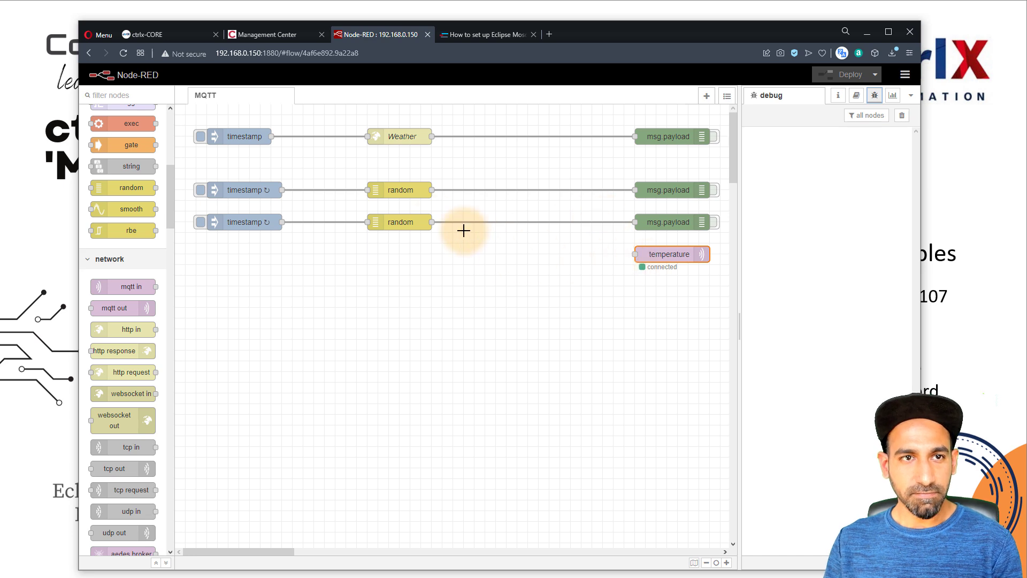
{"action": "left_click", "coordinate": [272, 34]}
{"action": "left_click", "coordinate": [150, 129]}
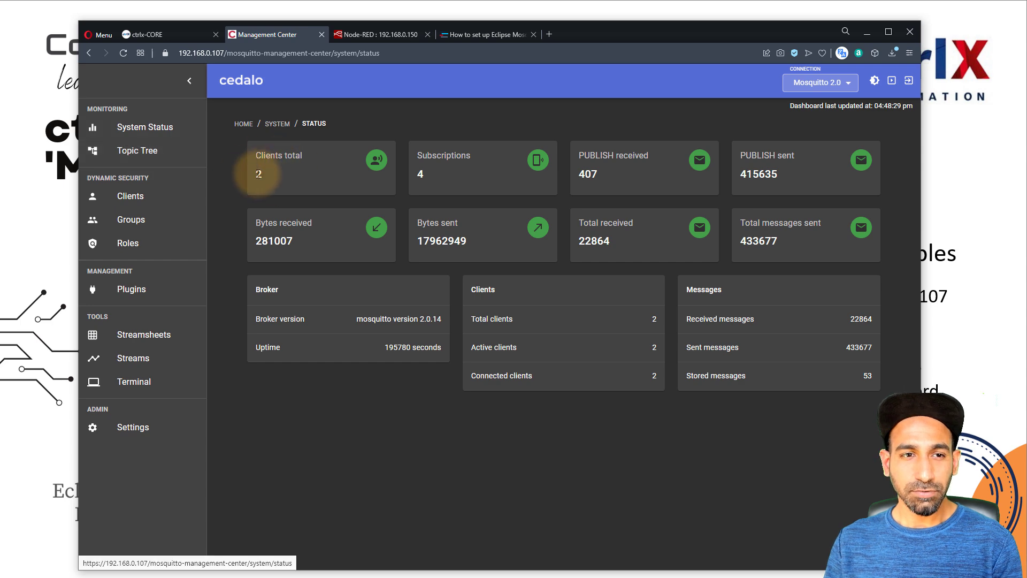
{"action": "left_click", "coordinate": [381, 35]}
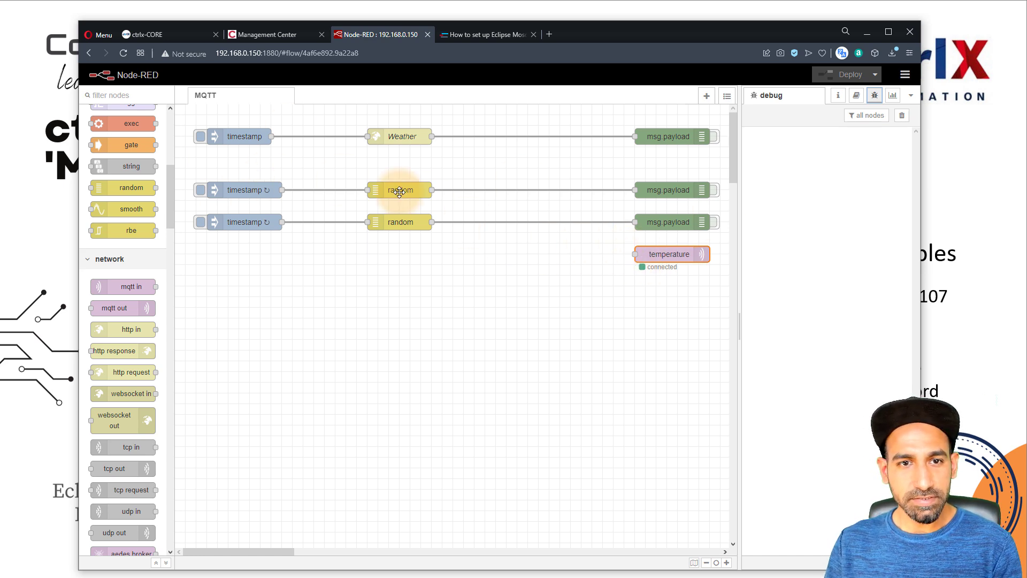
Step: Enable the middle debug node and review the middle random node's settings
{"action": "left_click", "coordinate": [714, 194]}
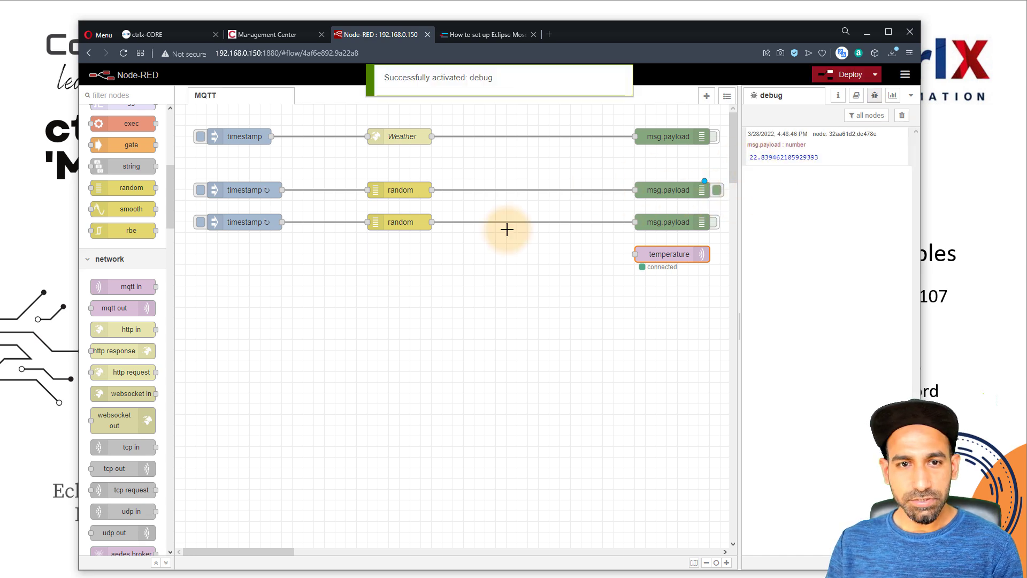
{"action": "double_click", "coordinate": [402, 194]}
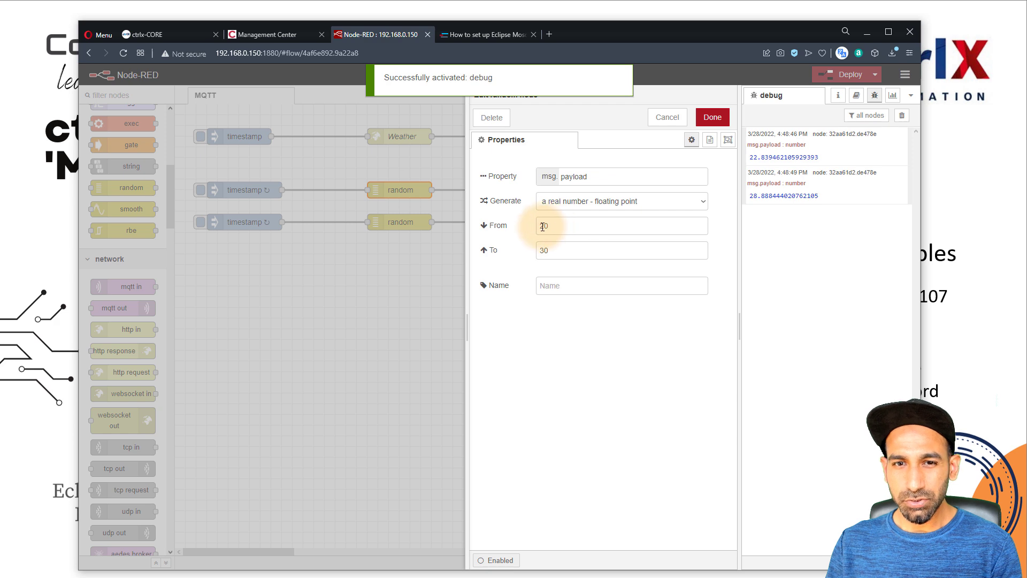
{"action": "left_click", "coordinate": [666, 118]}
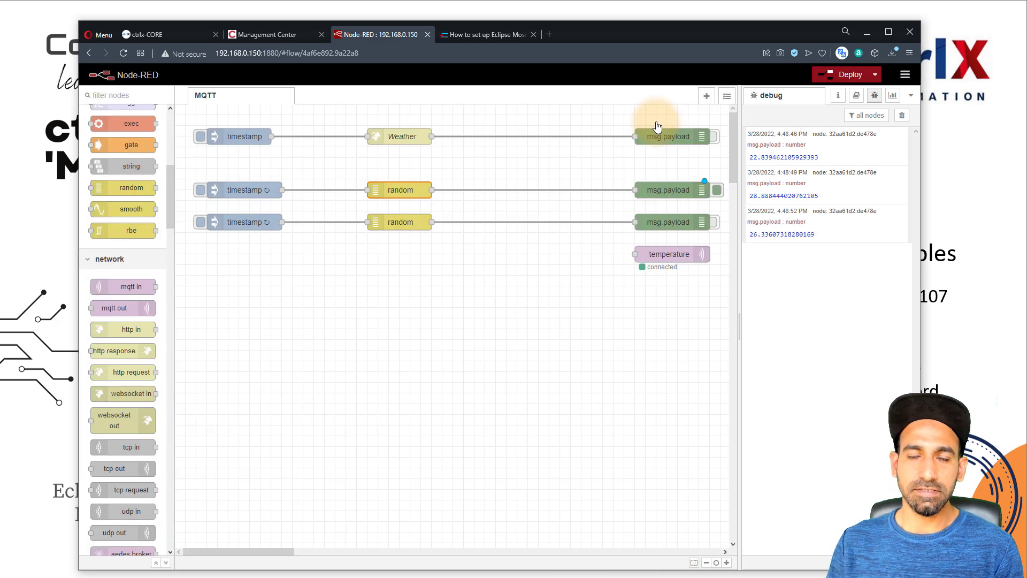
Step: Wire the middle random node to the temperature mqtt out node, deploy, and clear debug
{"action": "left_click_drag", "start_coordinate": [664, 256], "coordinate": [666, 165]}
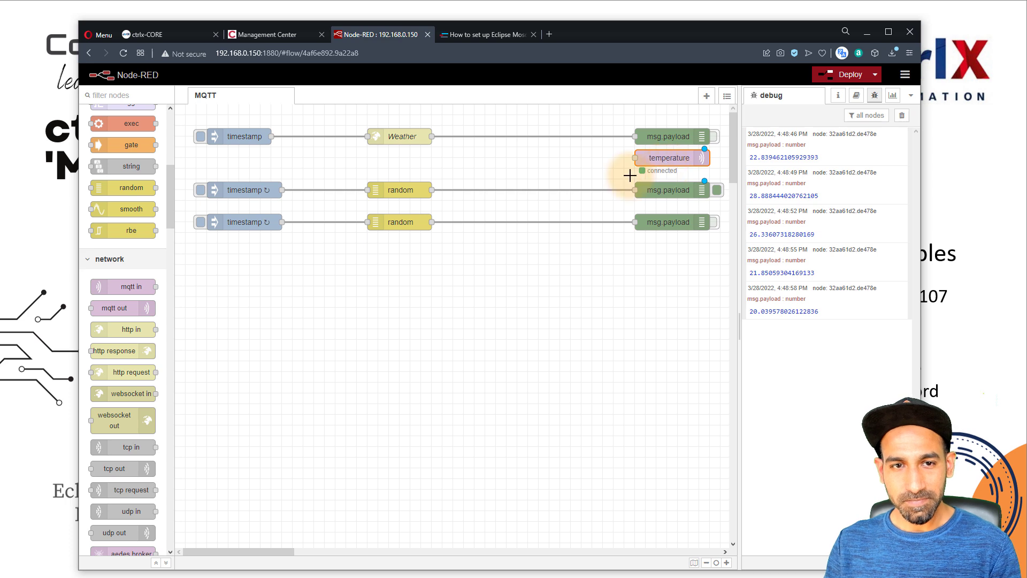
{"action": "left_click_drag", "start_coordinate": [433, 189], "coordinate": [637, 159]}
{"action": "left_click", "coordinate": [846, 75]}
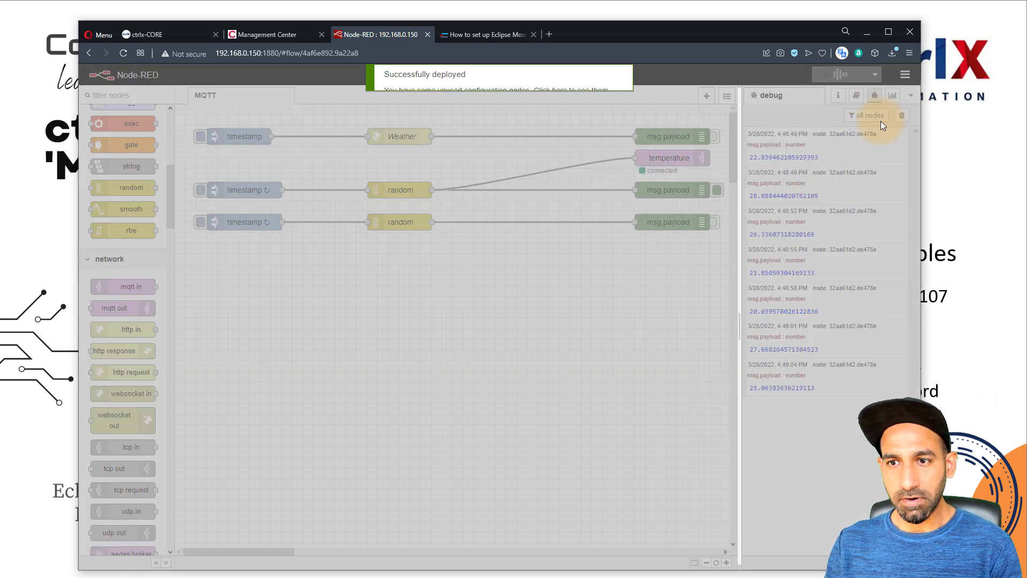
{"action": "left_click", "coordinate": [902, 116]}
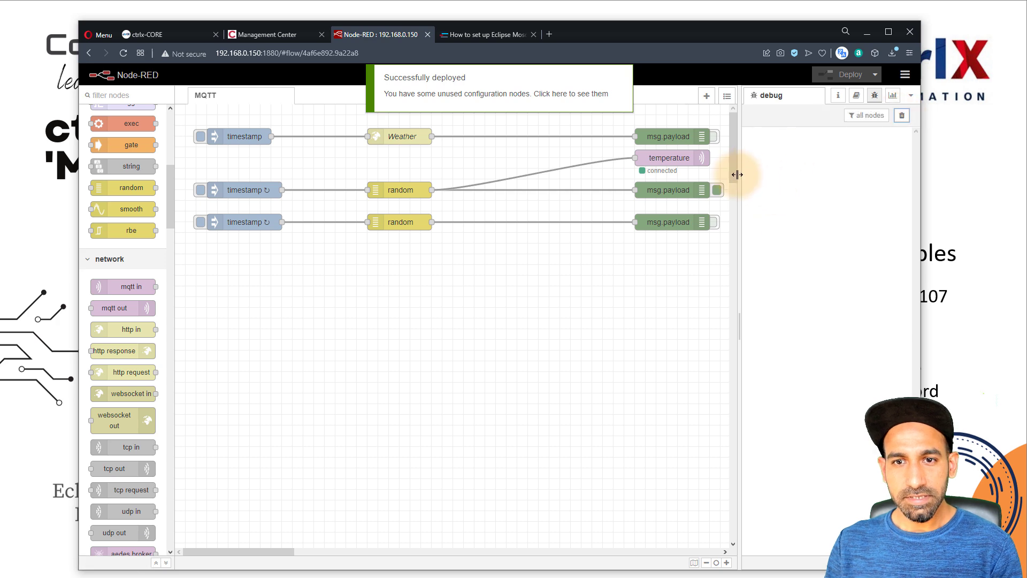
Step: View the temperature topic's latest payload in the Topic Tree, comparing it with Node-RED
{"action": "left_click", "coordinate": [264, 36]}
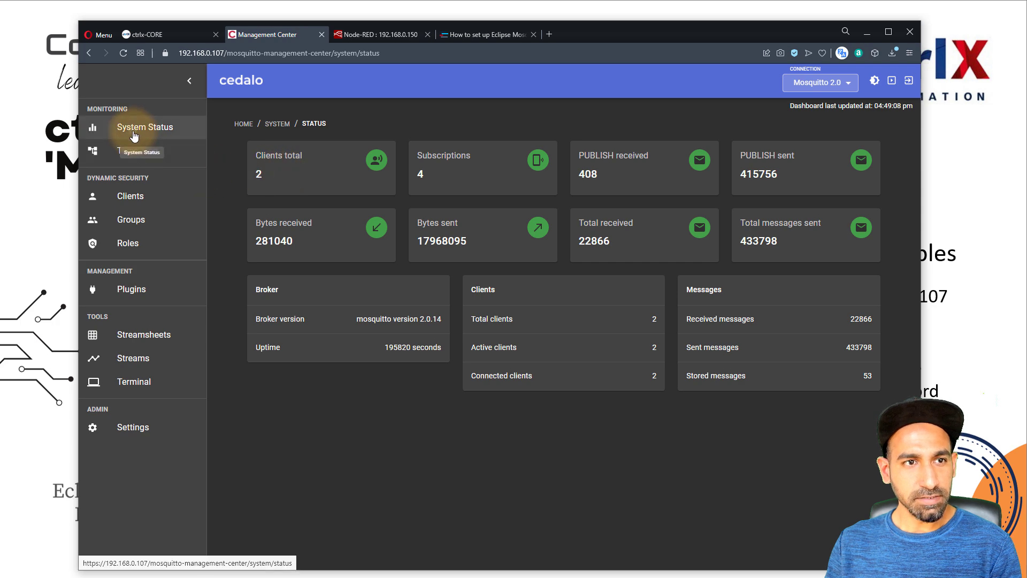
{"action": "left_click", "coordinate": [145, 152]}
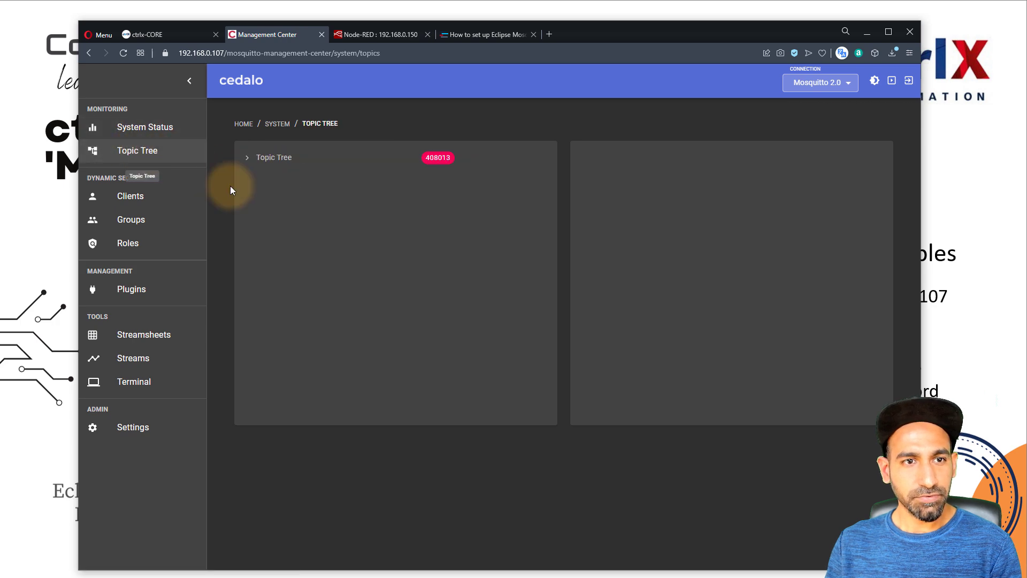
{"action": "left_click", "coordinate": [248, 158]}
{"action": "left_click", "coordinate": [300, 208]}
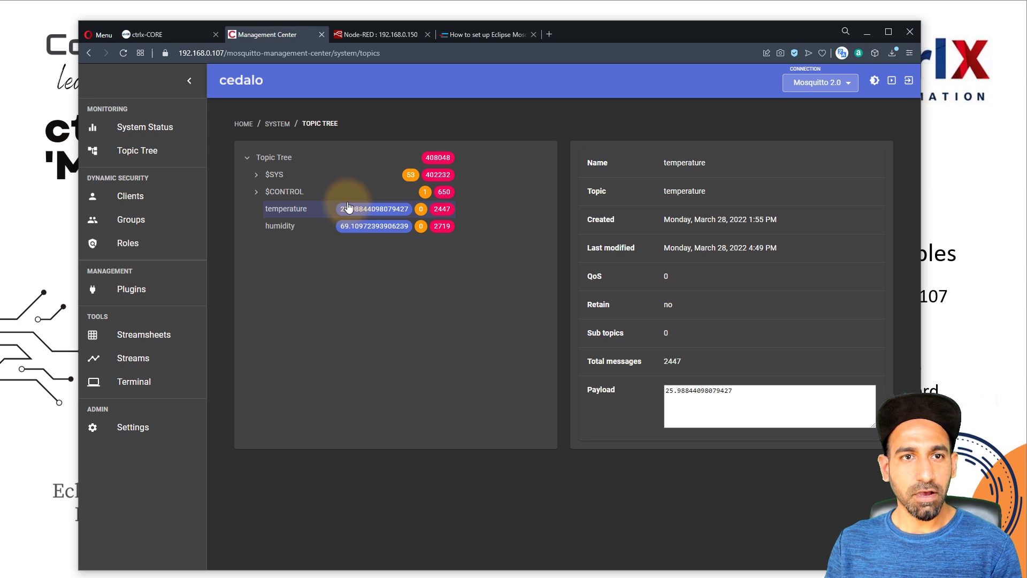
{"action": "left_click", "coordinate": [371, 34]}
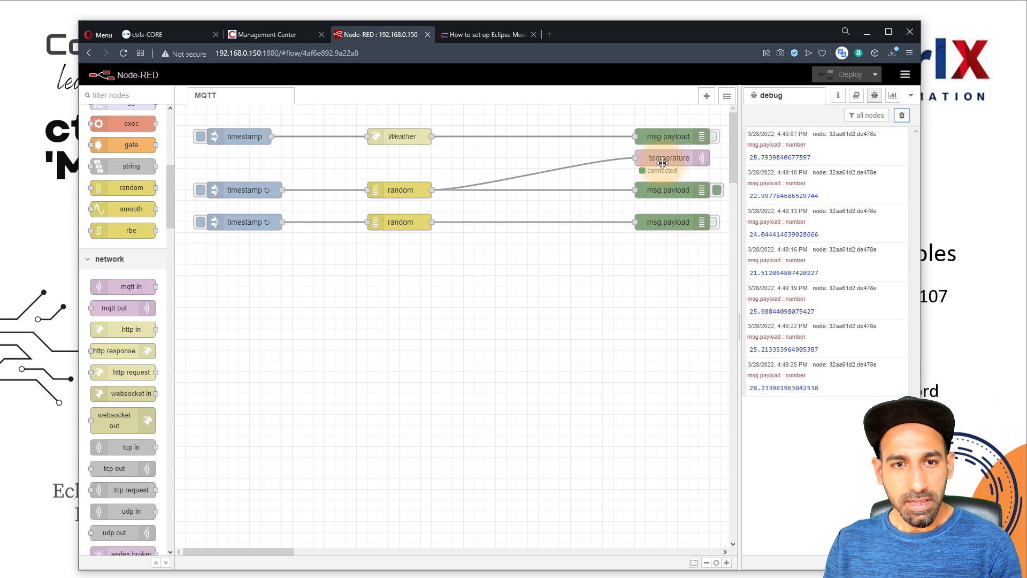
{"action": "left_click", "coordinate": [266, 35]}
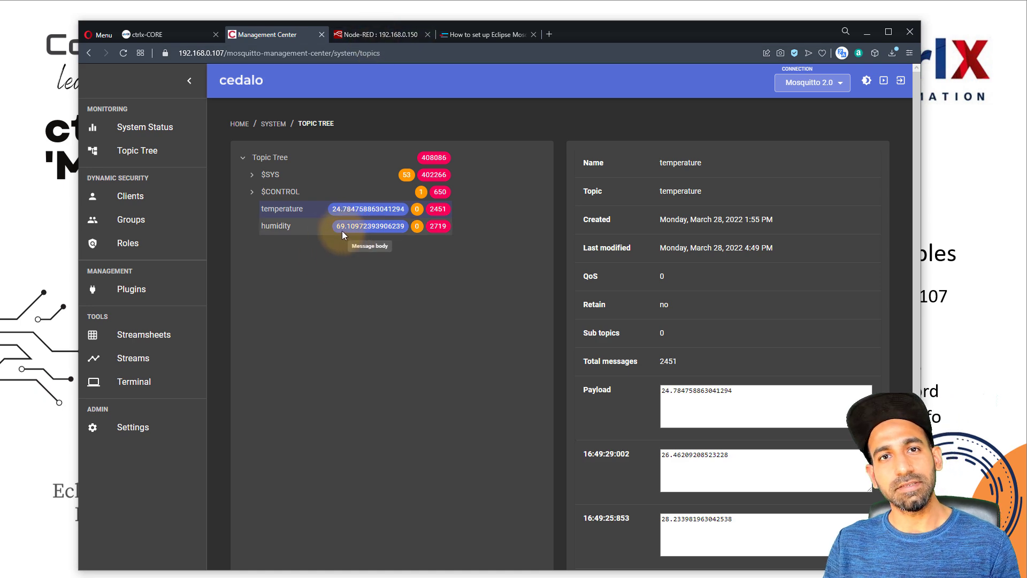
{"action": "left_click", "coordinate": [369, 34]}
Step: Duplicate the temperature mqtt out node and change the copy's topic to 'humidity'
{"action": "left_click", "coordinate": [670, 155]}
{"action": "key", "text": "ctrl+c"}
{"action": "key", "text": "ctrl+v"}
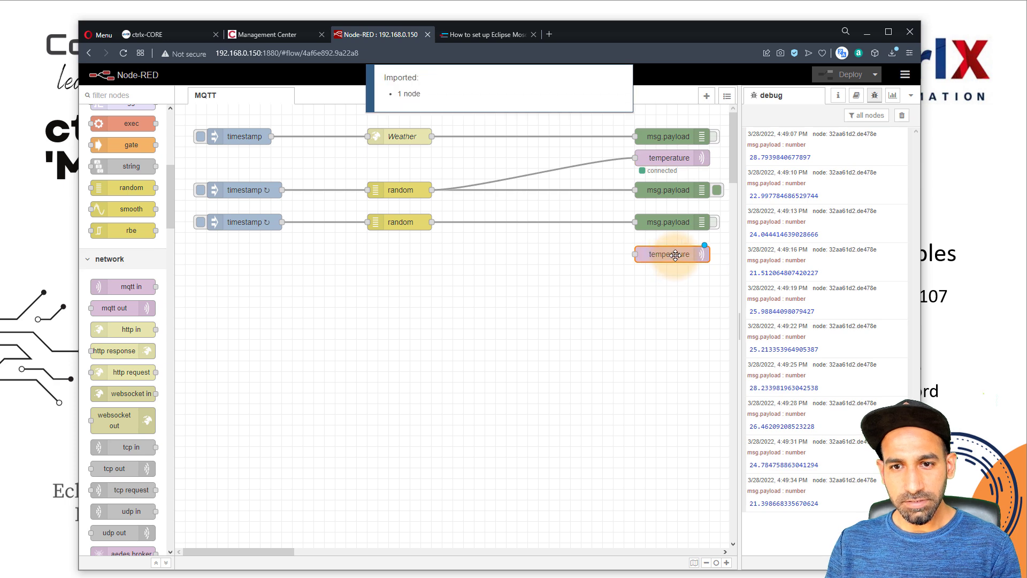
{"action": "double_click", "coordinate": [676, 256]}
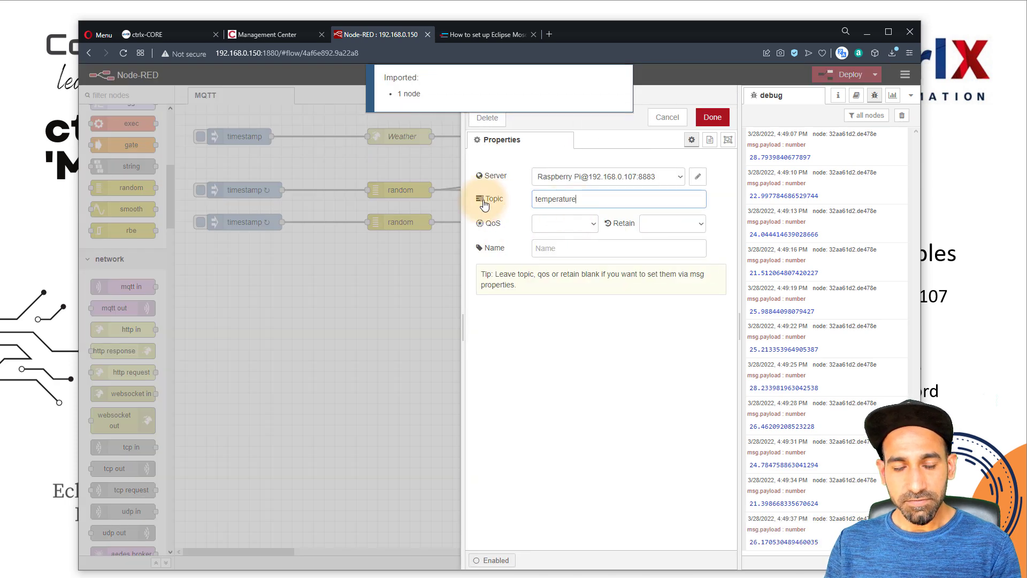
{"action": "double_click", "coordinate": [544, 199]}
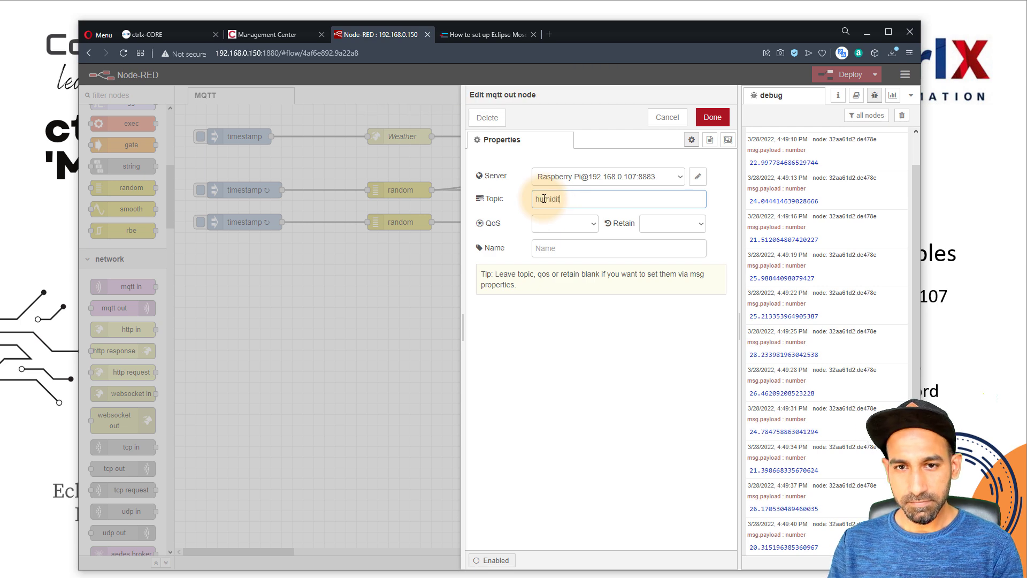
{"action": "type", "text": "humidity"}
{"action": "left_click", "coordinate": [712, 117]}
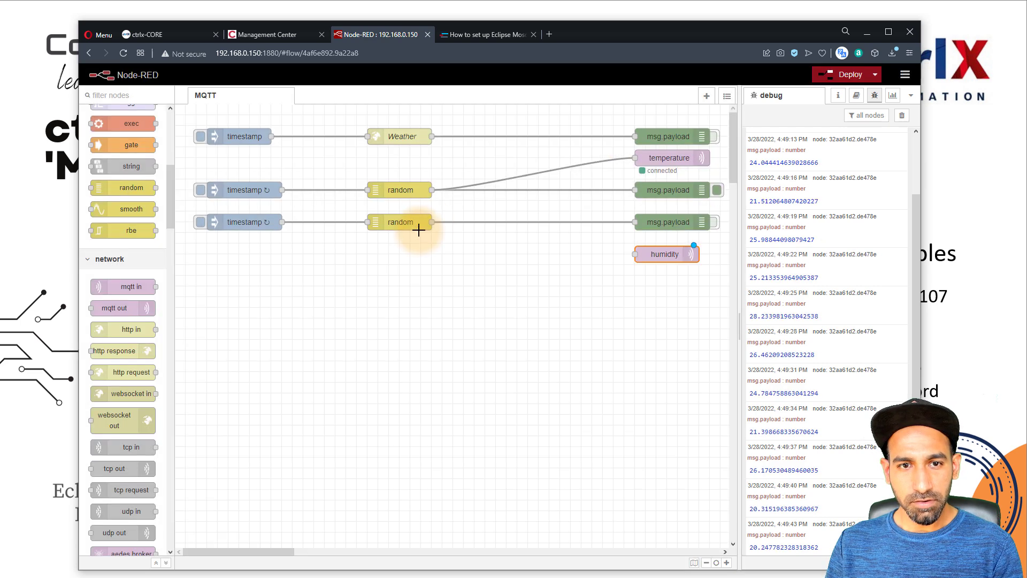
Step: Wire the lower random node to humidity, deploy, and debug only the lower branch
{"action": "left_click_drag", "start_coordinate": [434, 223], "coordinate": [635, 254]}
{"action": "left_click", "coordinate": [845, 74]}
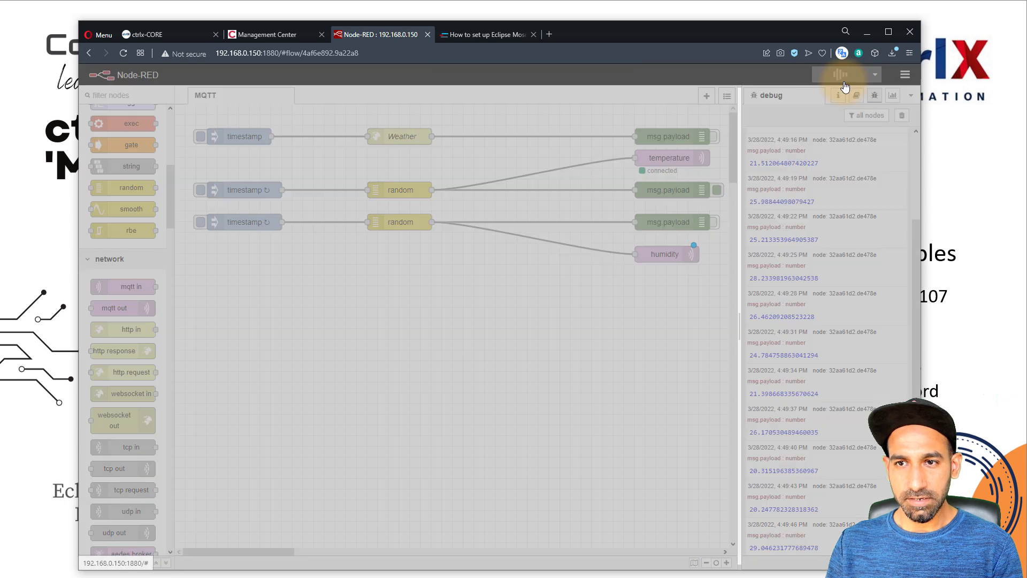
{"action": "left_click", "coordinate": [902, 116]}
{"action": "left_click", "coordinate": [717, 222]}
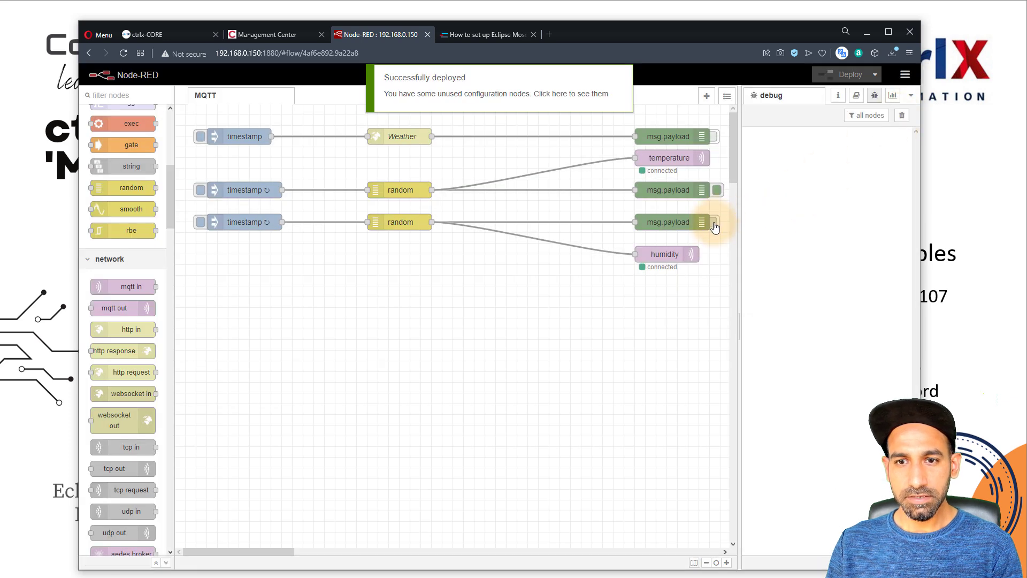
{"action": "left_click", "coordinate": [717, 190]}
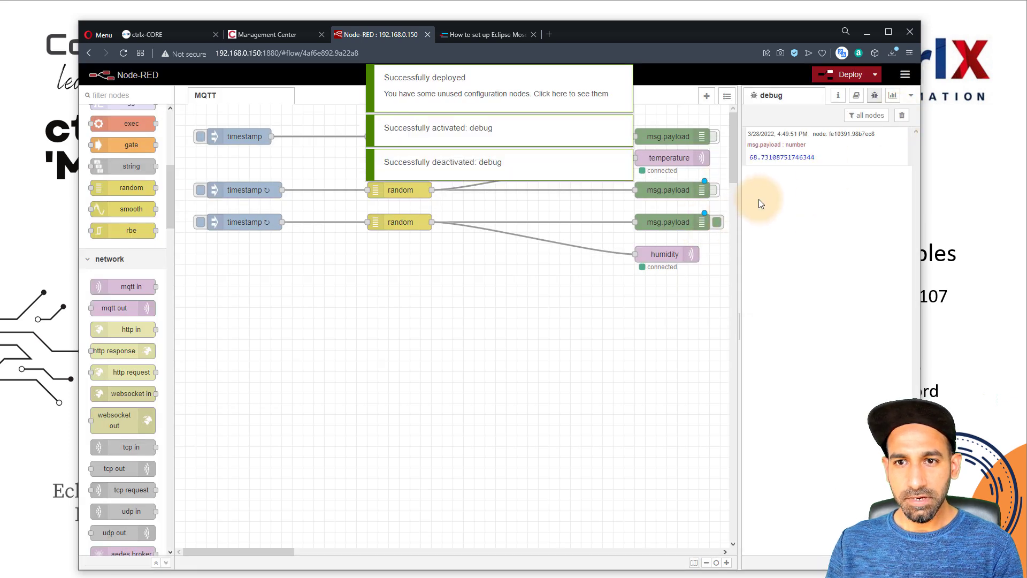
Step: Check the lower inject interval, confirm humidity in the Topic Tree, then hide the browser
{"action": "double_click", "coordinate": [229, 224]}
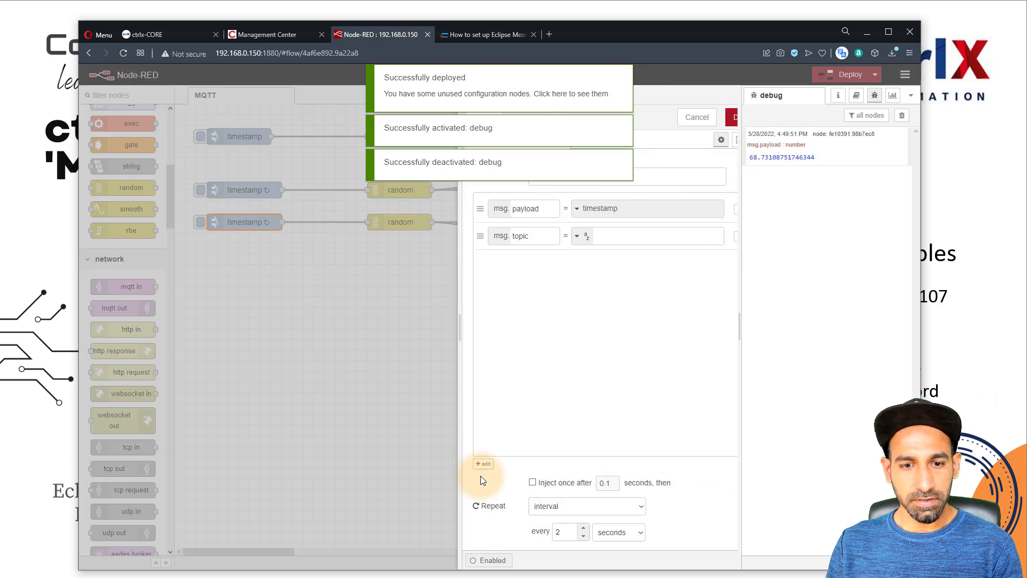
{"action": "left_click", "coordinate": [670, 112]}
{"action": "left_click", "coordinate": [305, 39]}
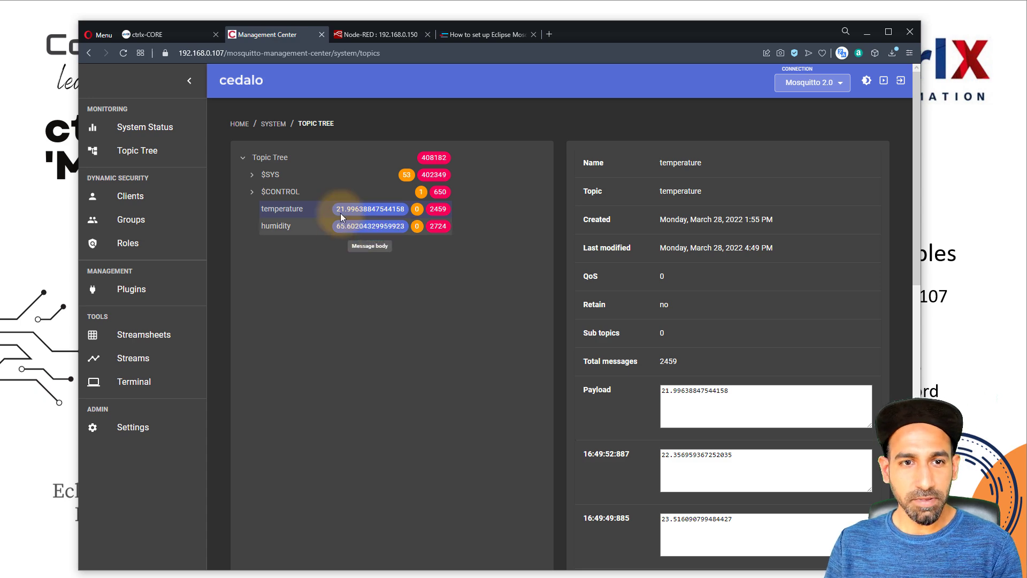
{"action": "left_click", "coordinate": [364, 37]}
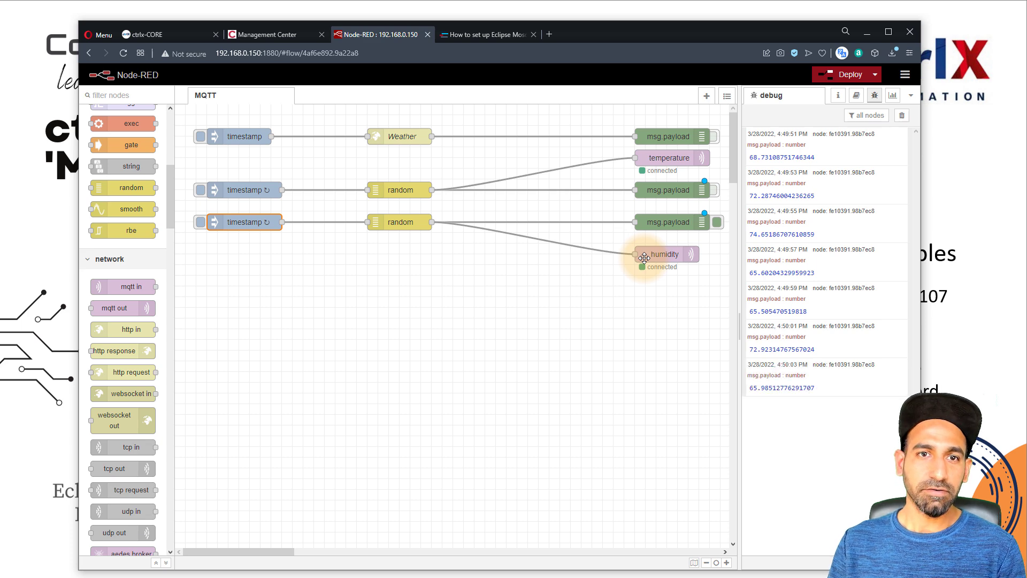
{"action": "key", "text": "alt+Tab"}
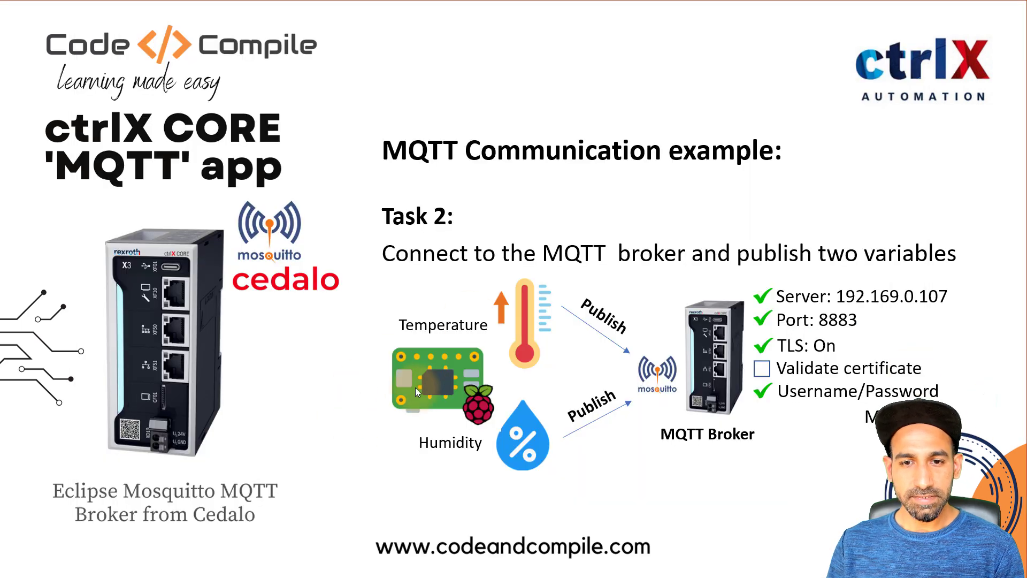
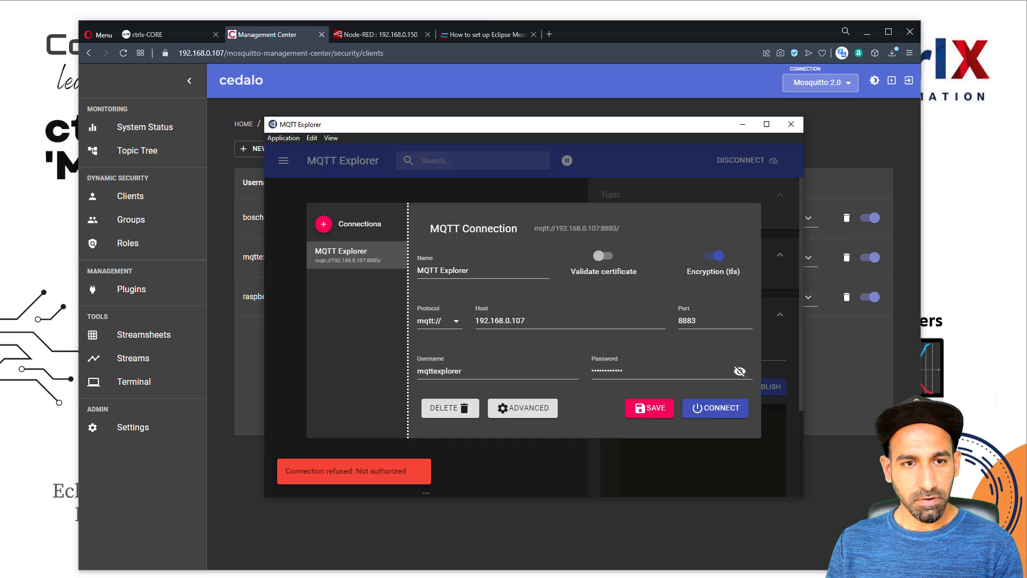
Step: Connect MQTT Explorer to the broker at 192.168.0.107
{"action": "left_click", "coordinate": [511, 408]}
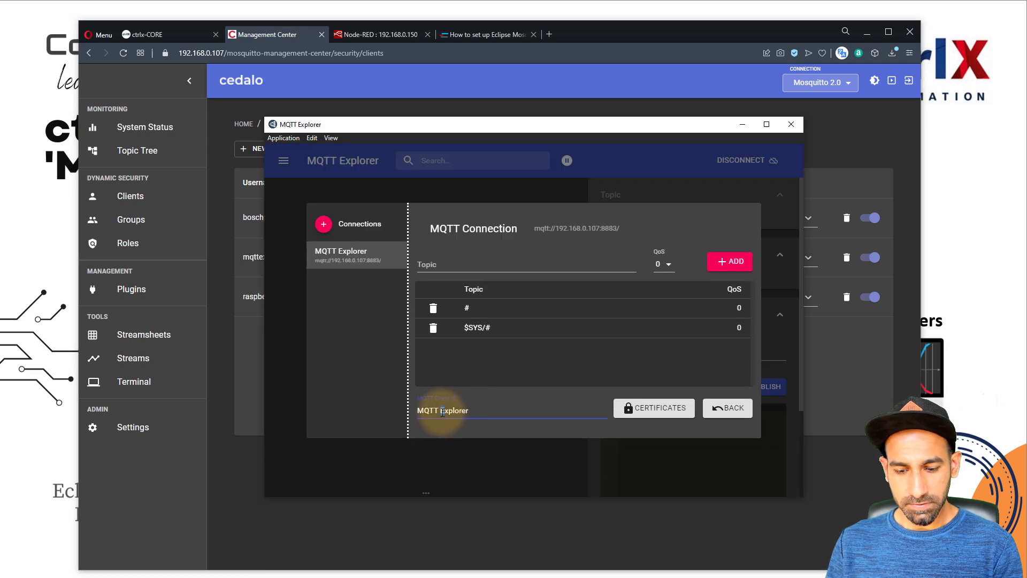
{"action": "left_click", "coordinate": [729, 409]}
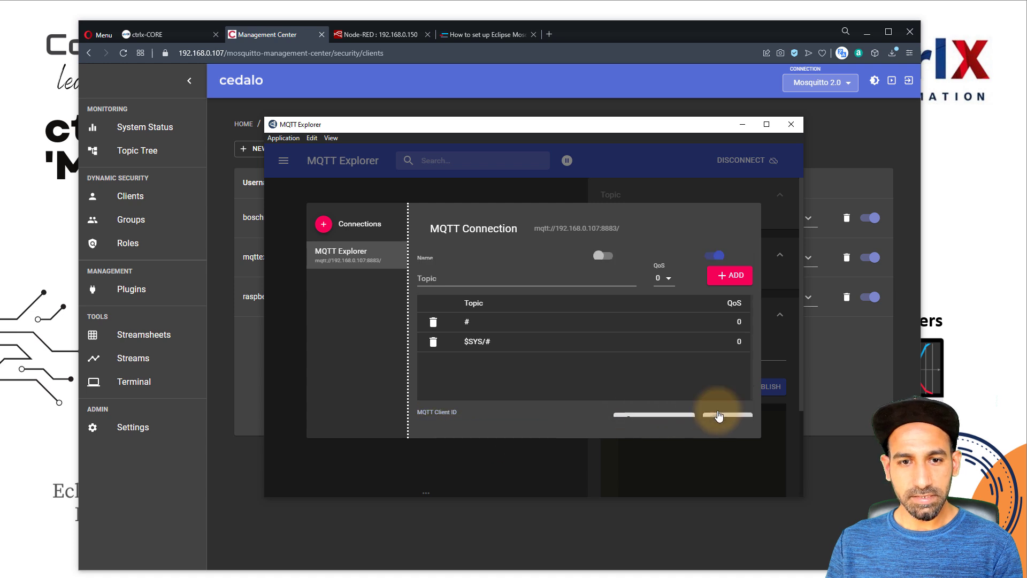
{"action": "left_click", "coordinate": [701, 408]}
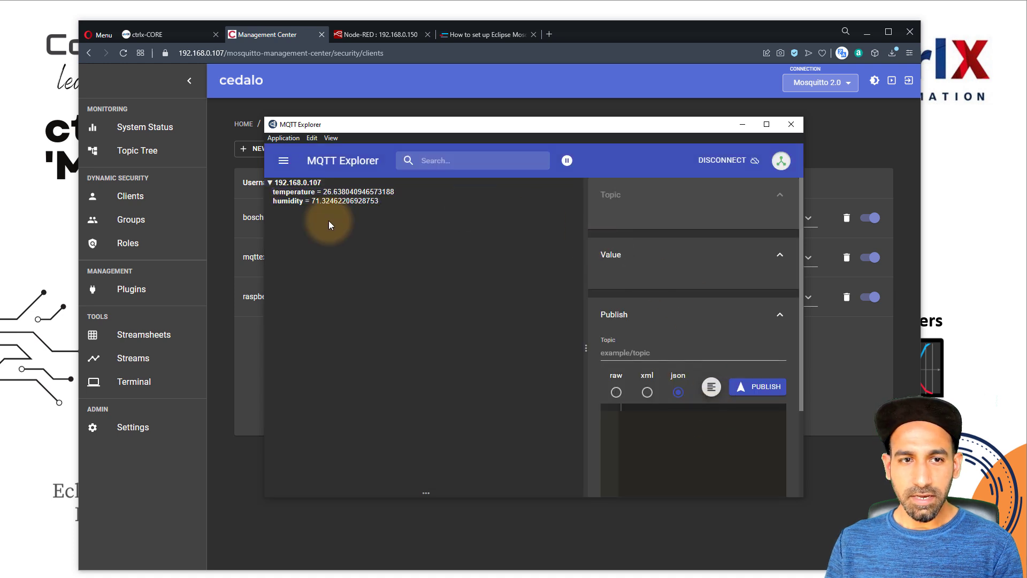
Step: Inspect the temperature topic's latest value and history chart, then bring the presentation slide forward
{"action": "left_click", "coordinate": [298, 194]}
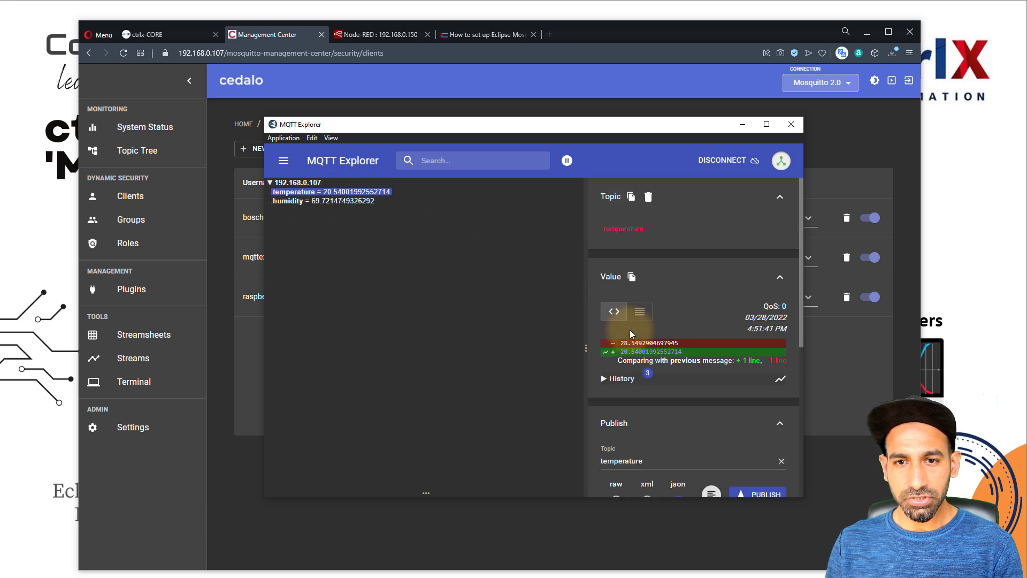
{"action": "scroll", "coordinate": [667, 426], "scroll_direction": "down", "scroll_amount": 5}
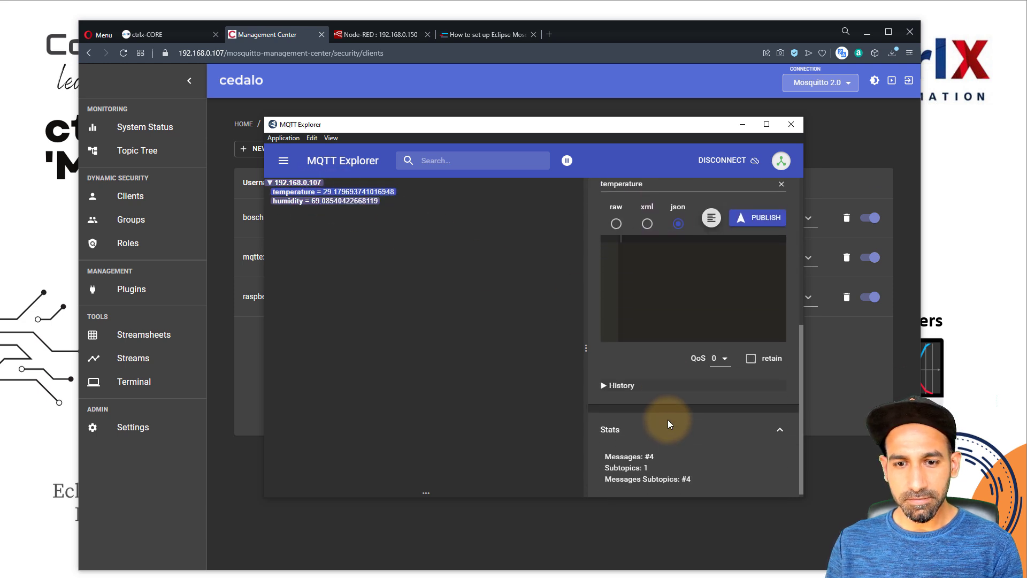
{"action": "scroll", "coordinate": [666, 421], "scroll_direction": "up", "scroll_amount": 4}
{"action": "left_click", "coordinate": [604, 365]}
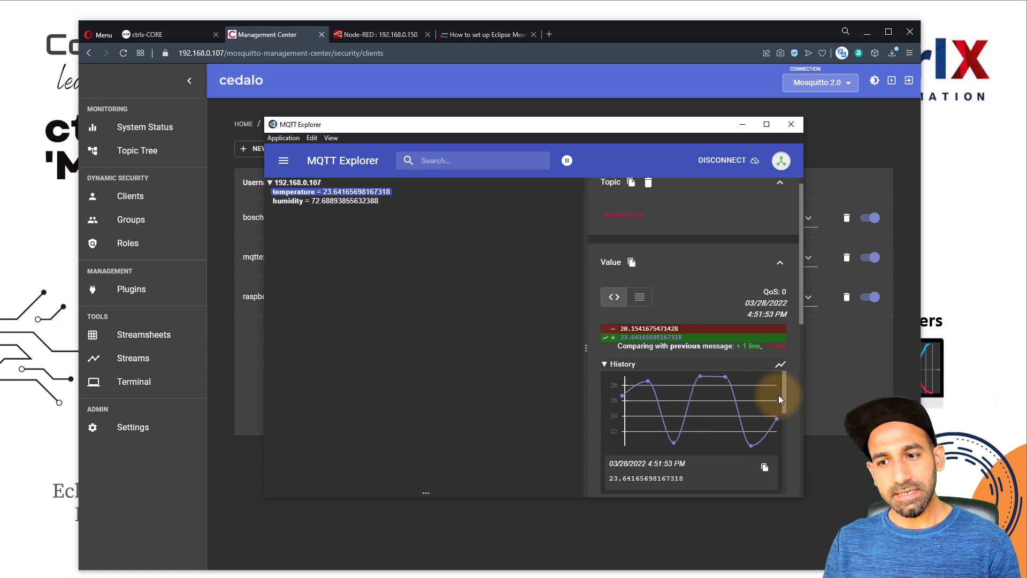
{"action": "left_click", "coordinate": [936, 291]}
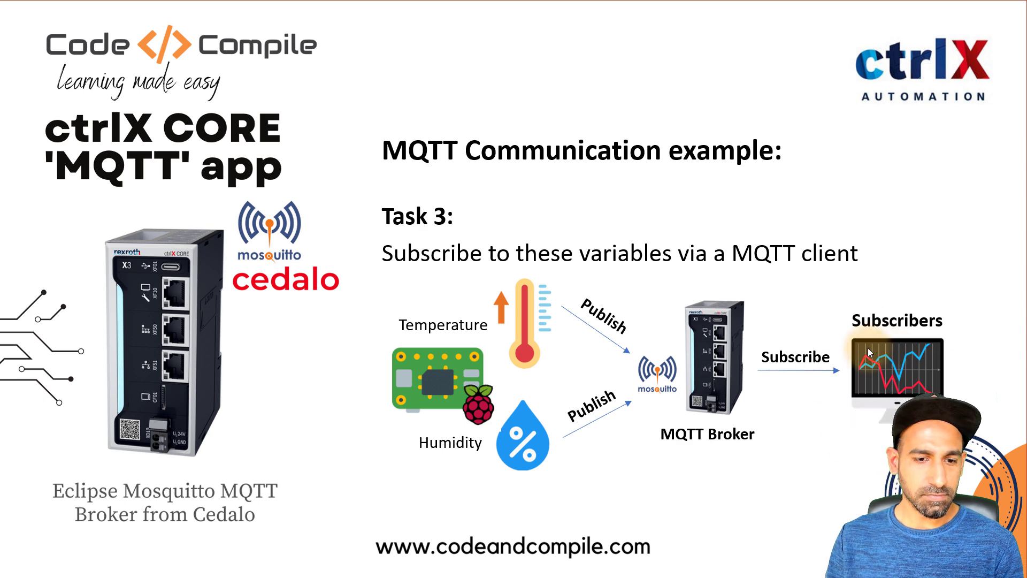
Step: Check the humidity topic's value in MQTT Explorer, then minimize it and return to the browser
{"action": "key", "text": "alt+Tab"}
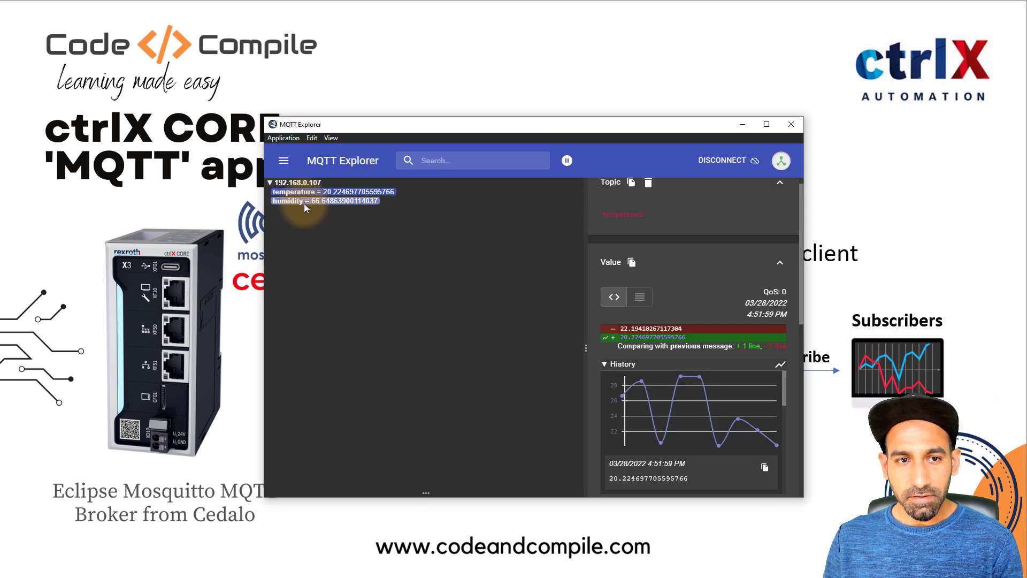
{"action": "left_click", "coordinate": [304, 203]}
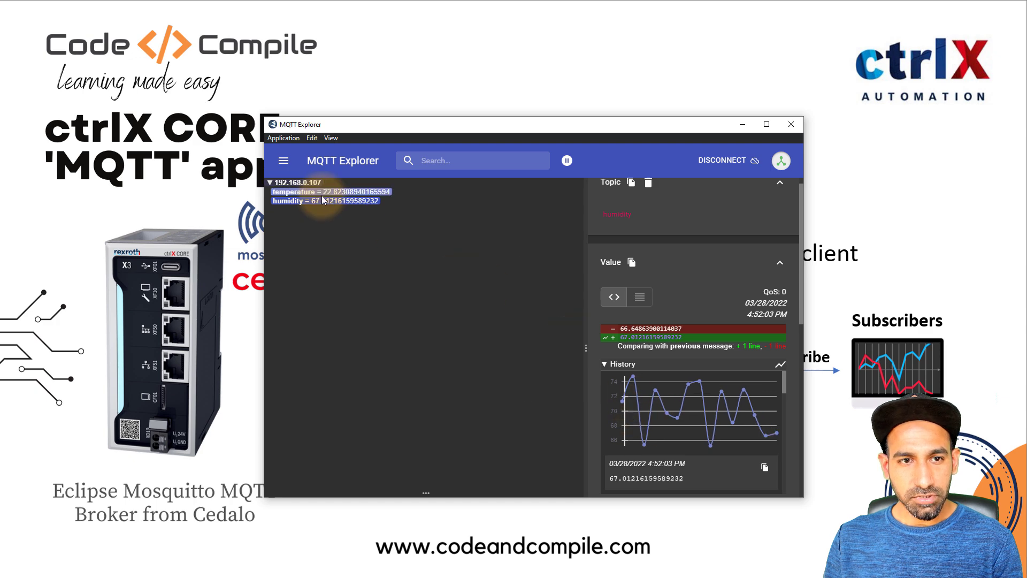
{"action": "left_click", "coordinate": [745, 125]}
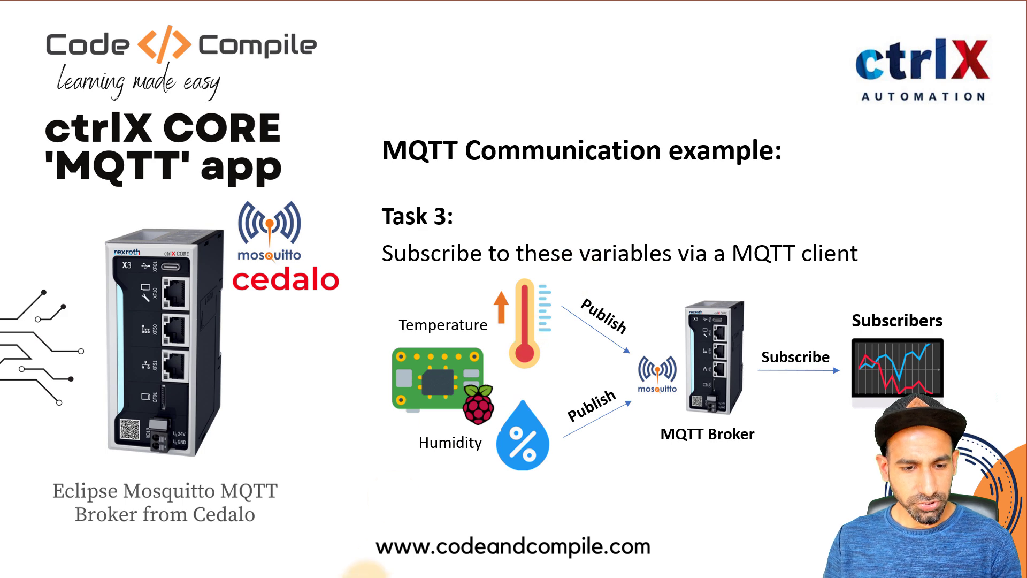
{"action": "key", "text": "alt+Tab"}
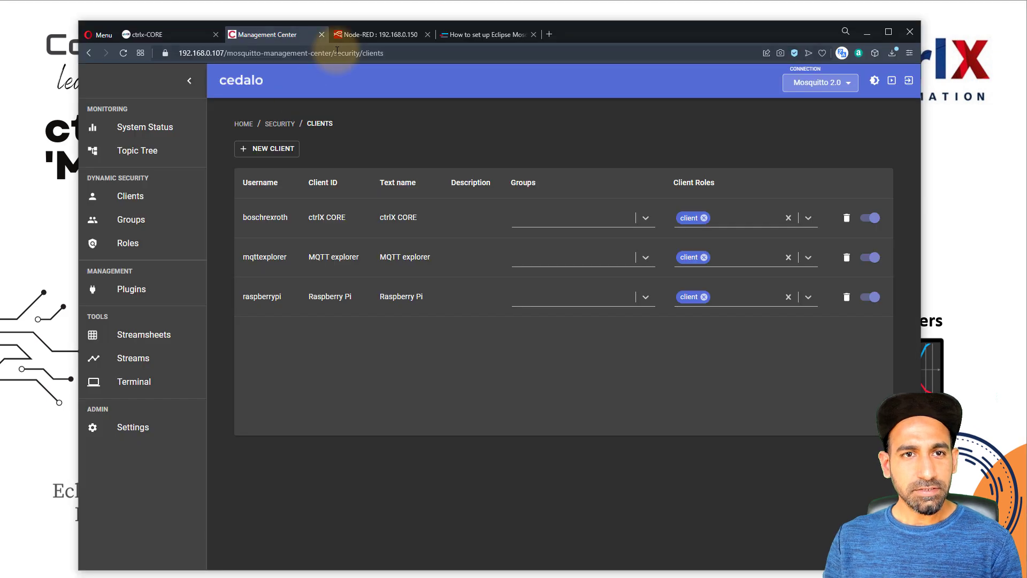
Step: Open the Node-RED Flow Editor from the Node-RED entry in the ctrlX CORE sidebar
{"action": "left_click", "coordinate": [371, 36]}
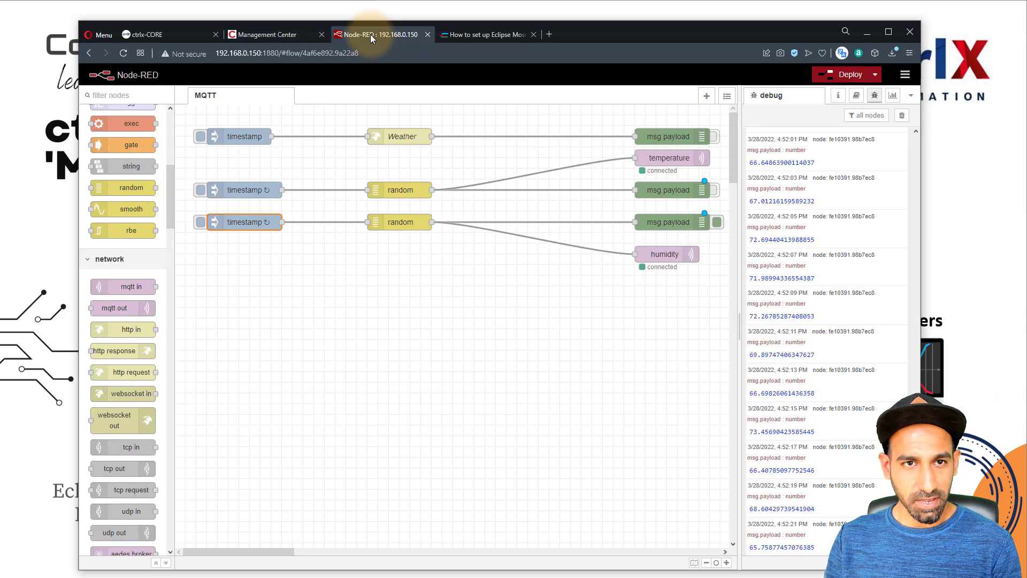
{"action": "left_click", "coordinate": [283, 34]}
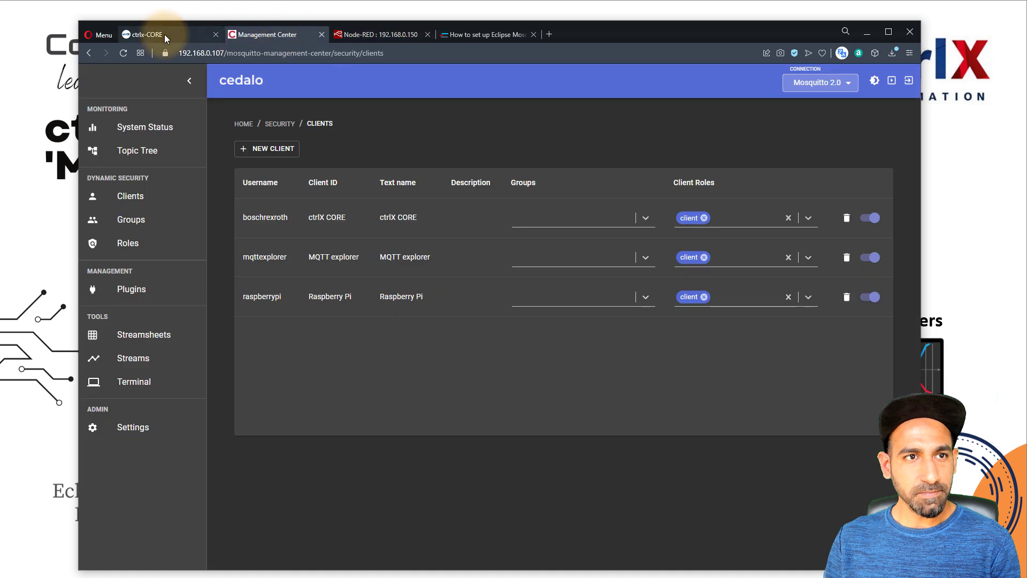
{"action": "left_click", "coordinate": [164, 34]}
{"action": "left_click", "coordinate": [147, 231]}
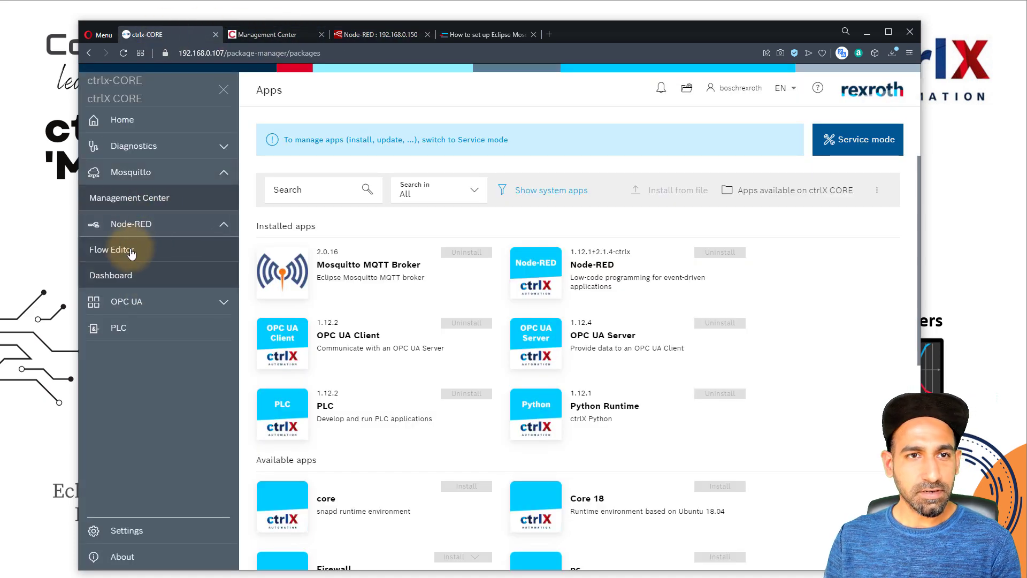
{"action": "left_click", "coordinate": [132, 251]}
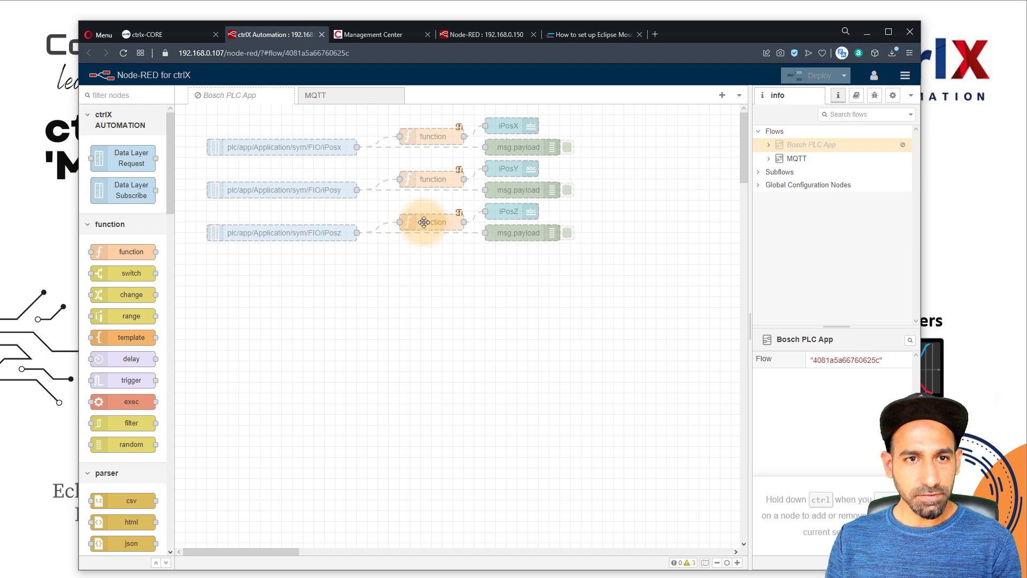
Step: Add an mqtt in node to the MQTT flow and open its settings
{"action": "left_click", "coordinate": [330, 97]}
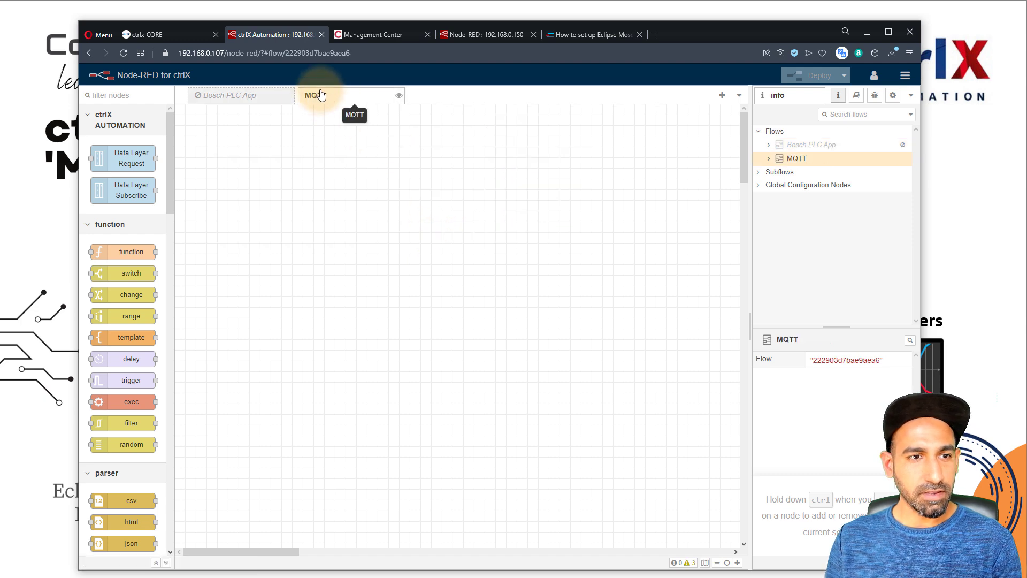
{"action": "scroll", "coordinate": [116, 298], "scroll_direction": "down", "scroll_amount": 12}
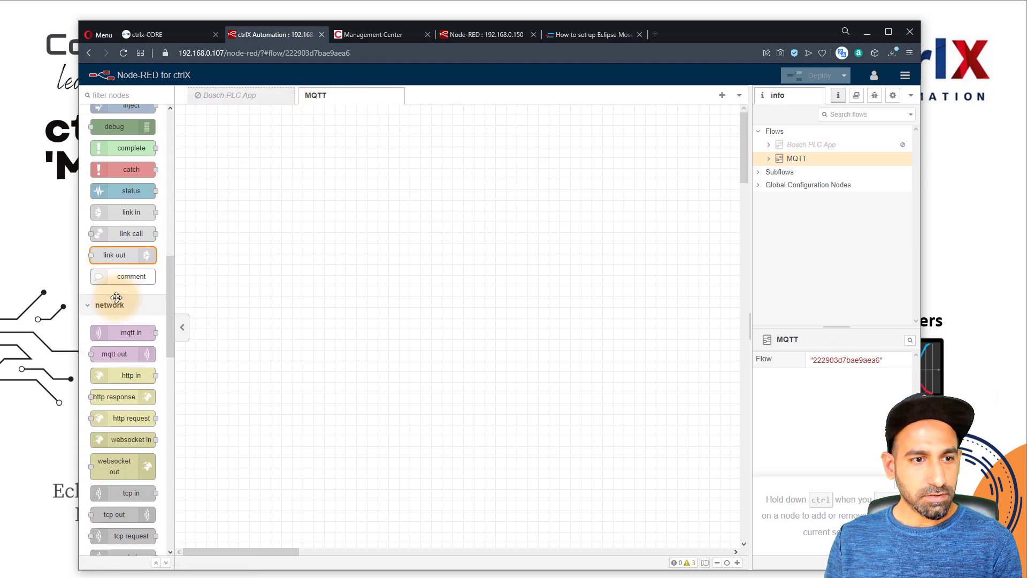
{"action": "scroll", "coordinate": [116, 298], "scroll_direction": "down", "scroll_amount": 4}
{"action": "left_click_drag", "start_coordinate": [123, 219], "coordinate": [287, 172]}
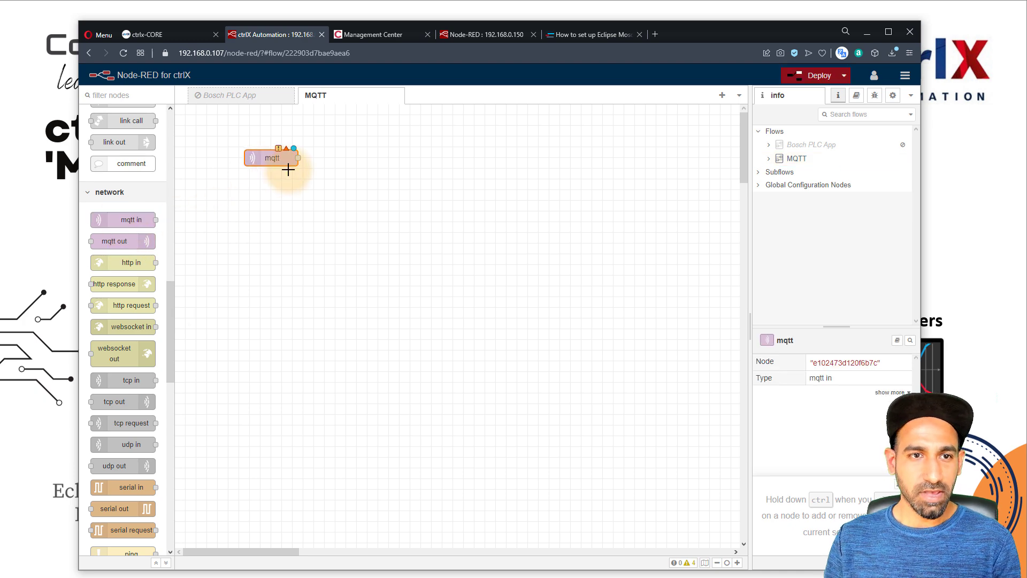
{"action": "double_click", "coordinate": [281, 157]}
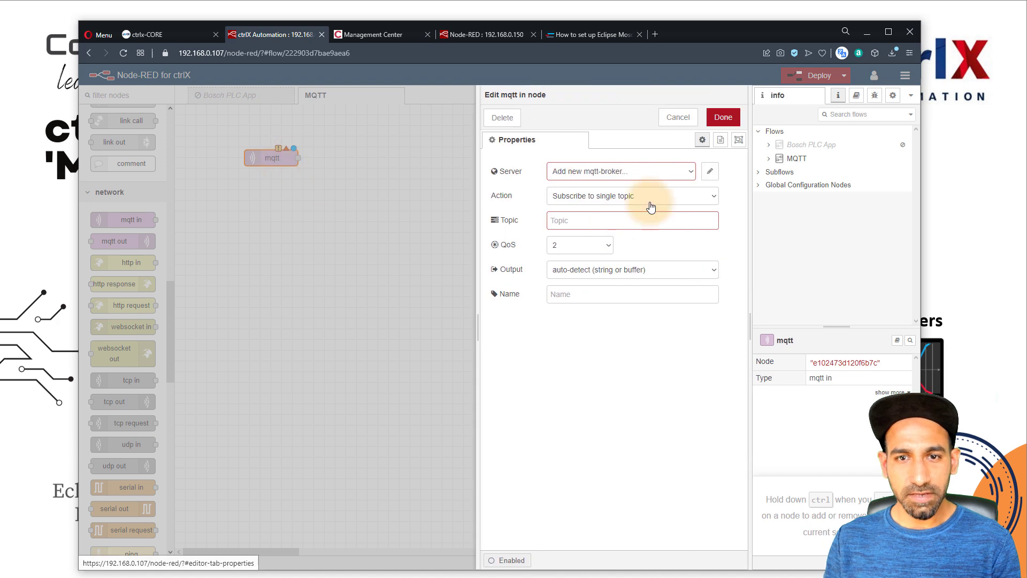
Step: Create a new broker connection on port 8883 with TLS enabled and a client ID
{"action": "left_click", "coordinate": [709, 172]}
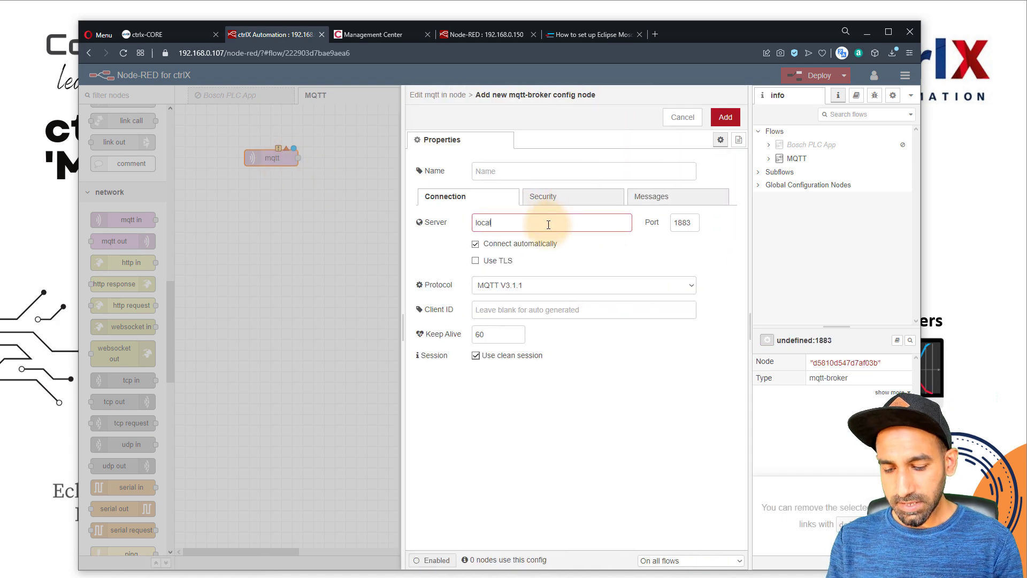
{"action": "left_click", "coordinate": [677, 224]}
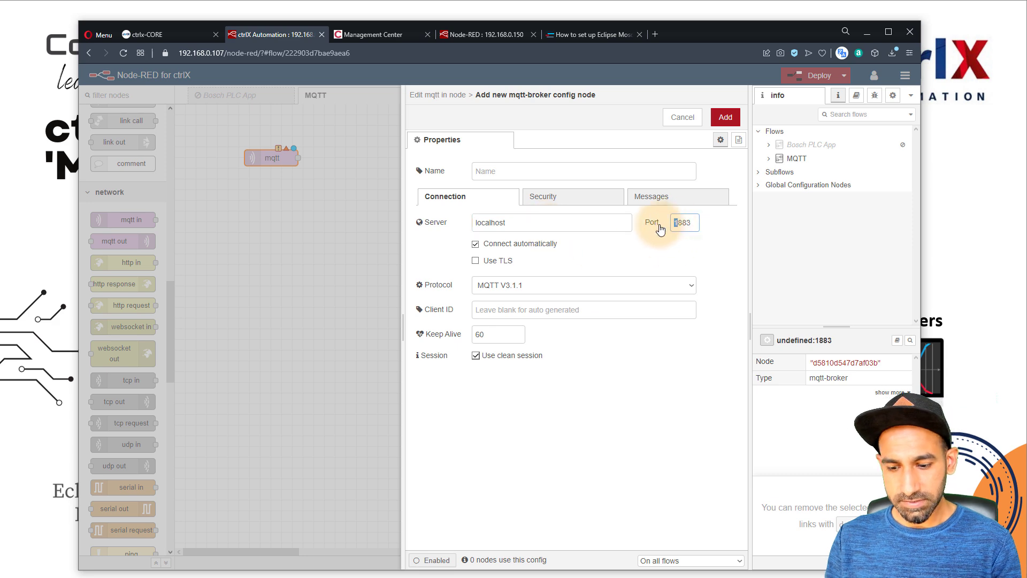
{"action": "left_click", "coordinate": [476, 261]}
{"action": "left_click", "coordinate": [692, 259]}
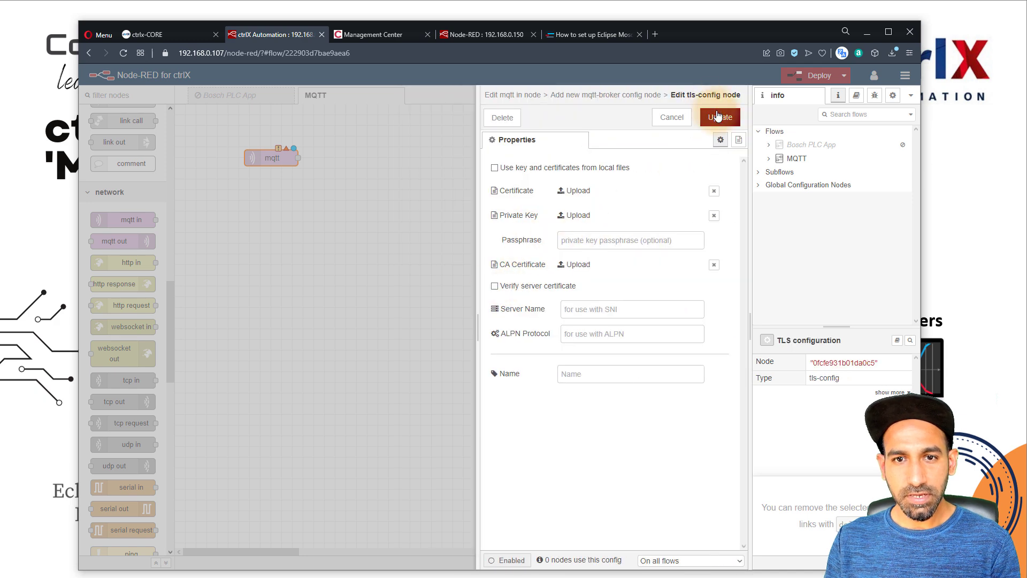
{"action": "left_click", "coordinate": [719, 116]}
{"action": "left_click", "coordinate": [502, 312]}
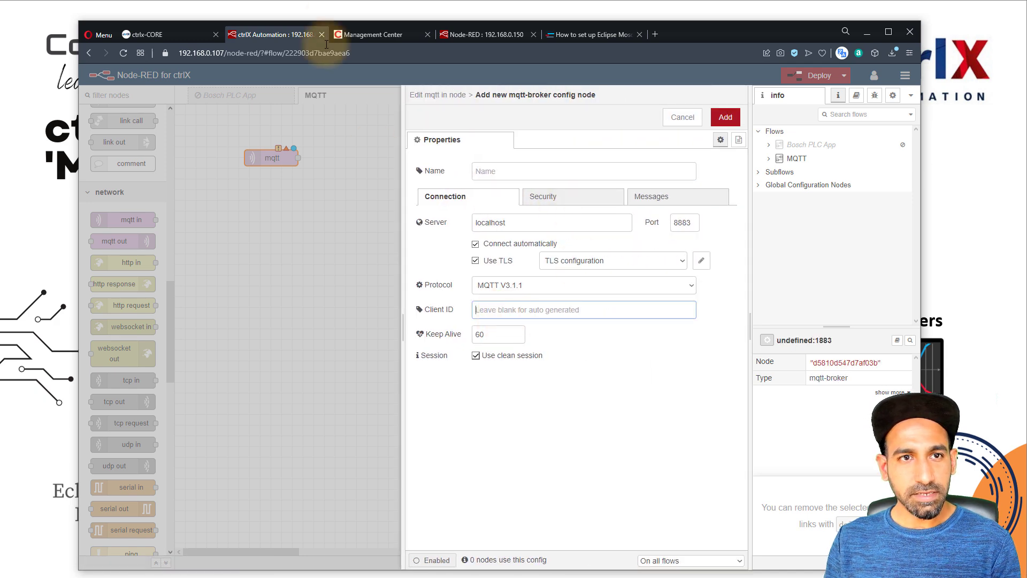
{"action": "left_click", "coordinate": [162, 33]}
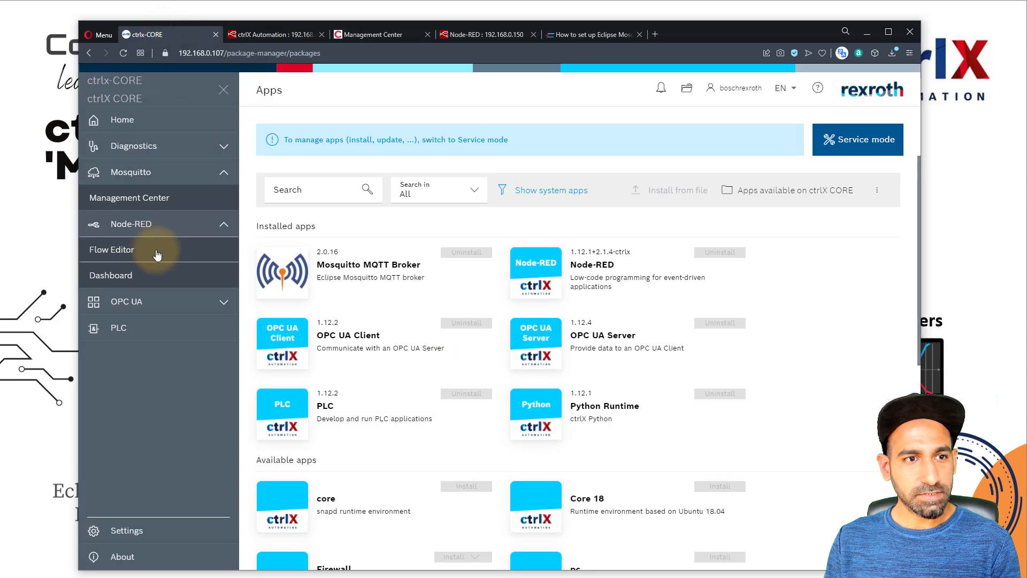
{"action": "left_click", "coordinate": [359, 35]}
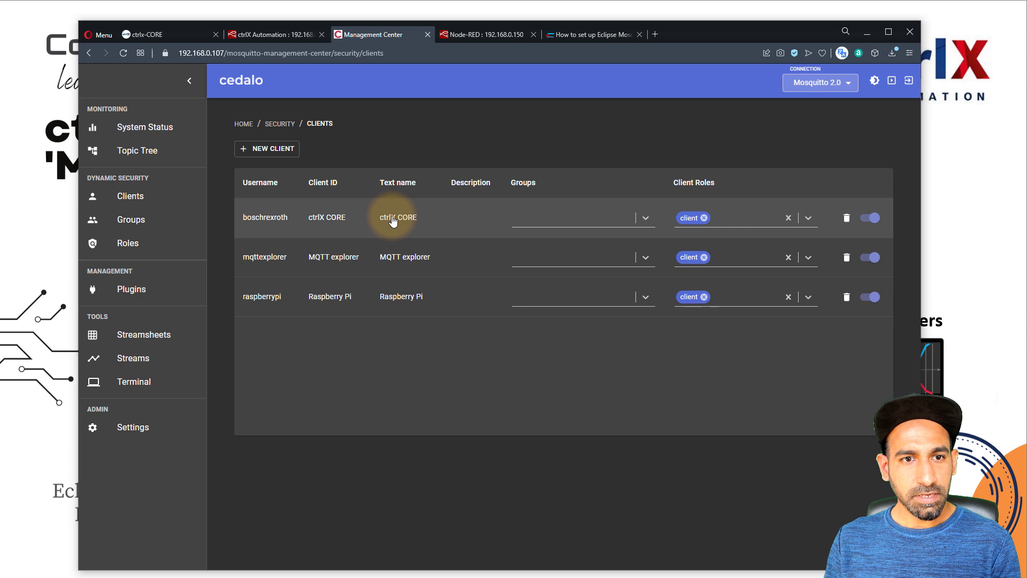
{"action": "left_click", "coordinate": [278, 36]}
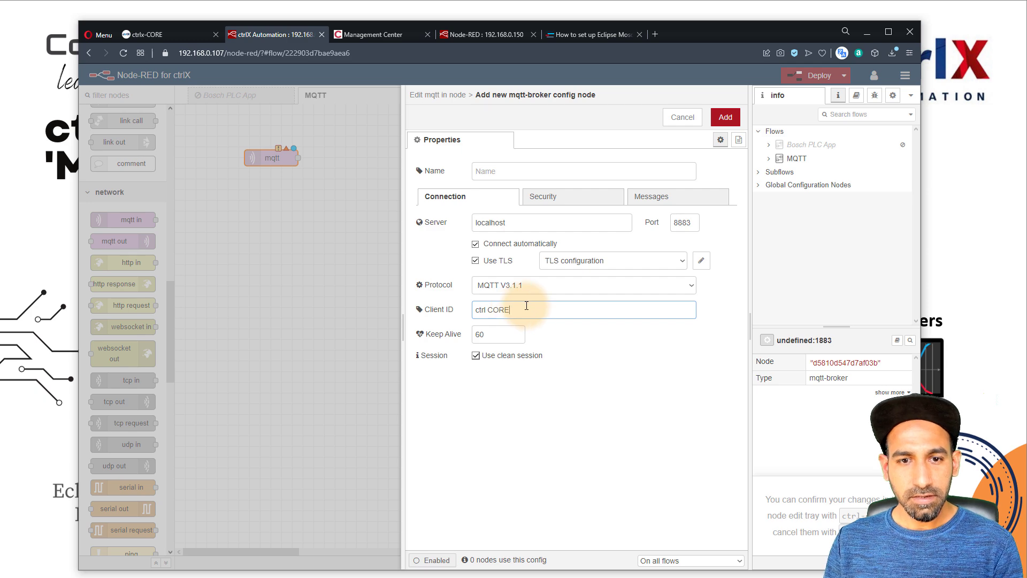
Step: Enter the broker username and password, add the broker, and subscribe to temperature
{"action": "left_click", "coordinate": [559, 199]}
{"action": "left_click", "coordinate": [528, 223]}
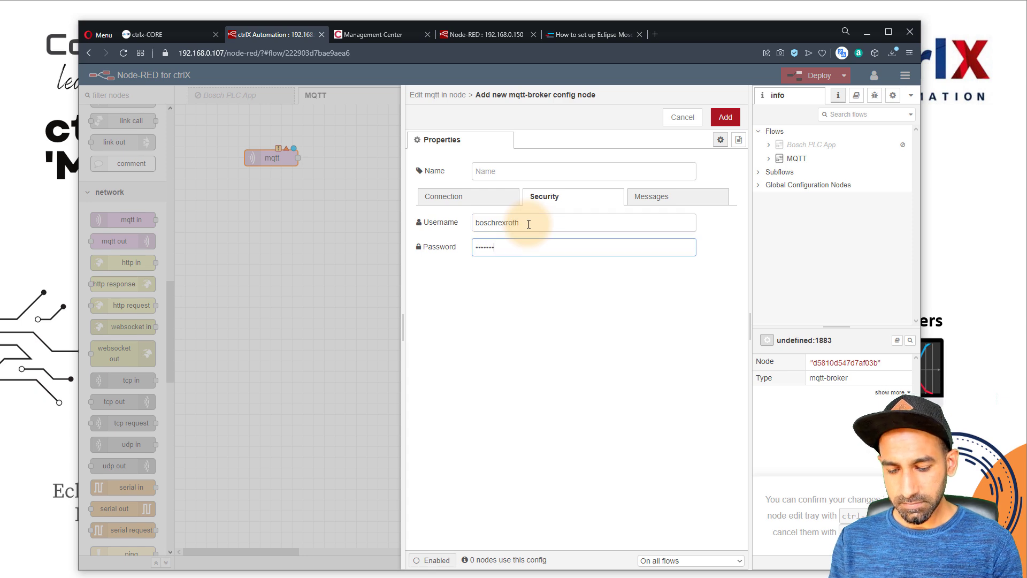
{"action": "left_click", "coordinate": [720, 121]}
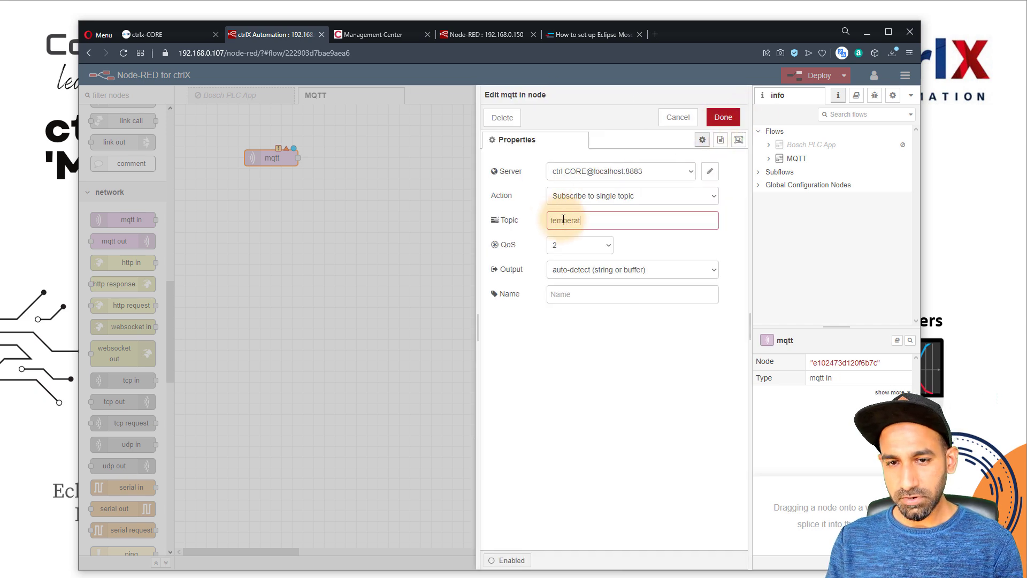
{"action": "left_click", "coordinate": [722, 118]}
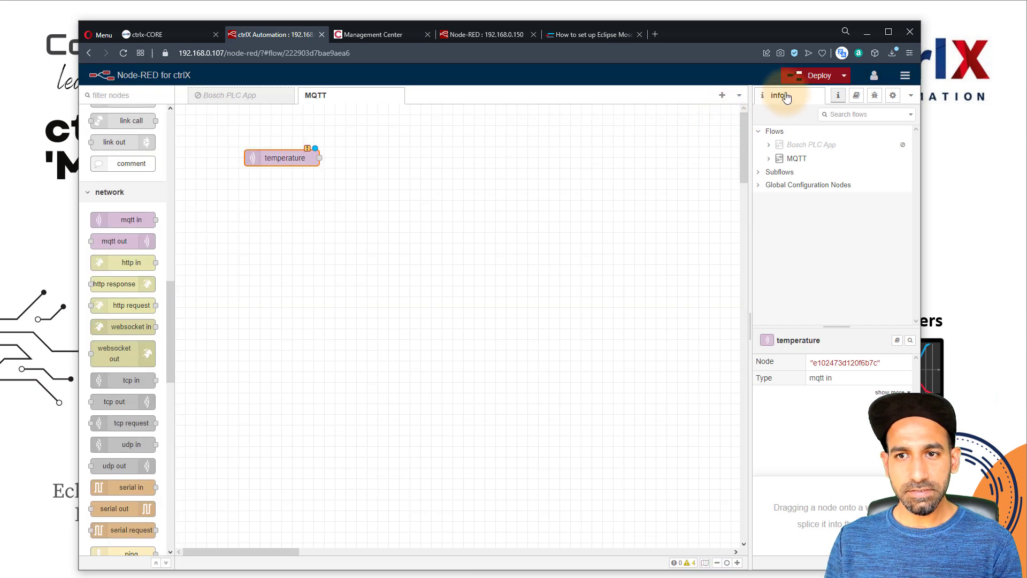
Step: Change the broker server to 192.168.0.107 and deploy the flow
{"action": "left_click", "coordinate": [802, 76]}
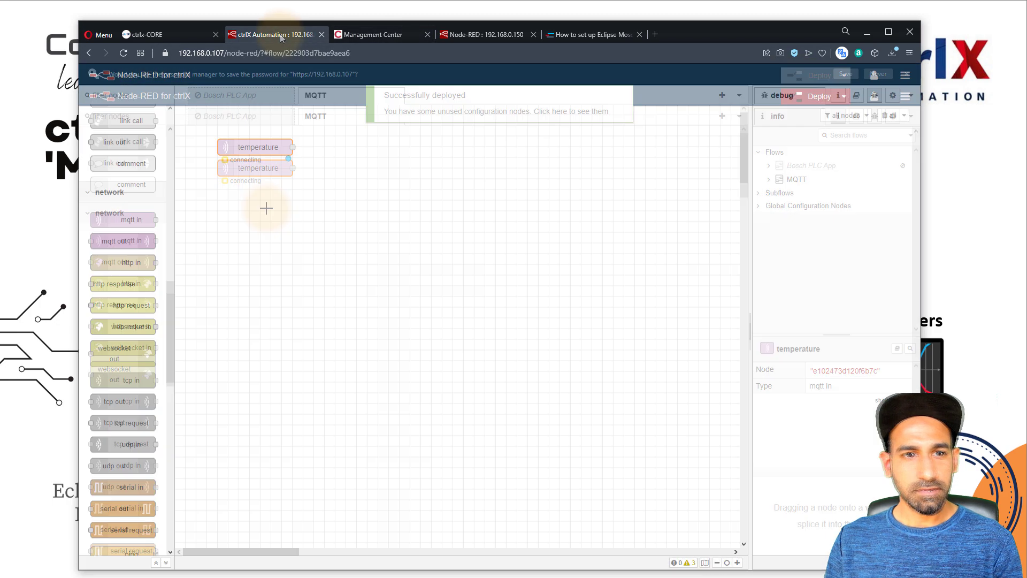
{"action": "double_click", "coordinate": [275, 146]}
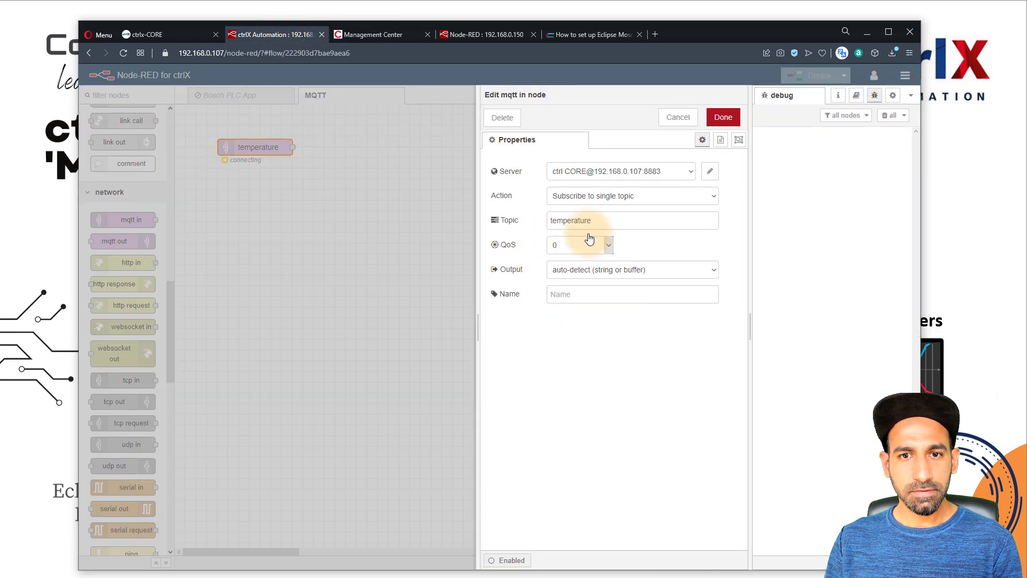
{"action": "left_click", "coordinate": [709, 171]}
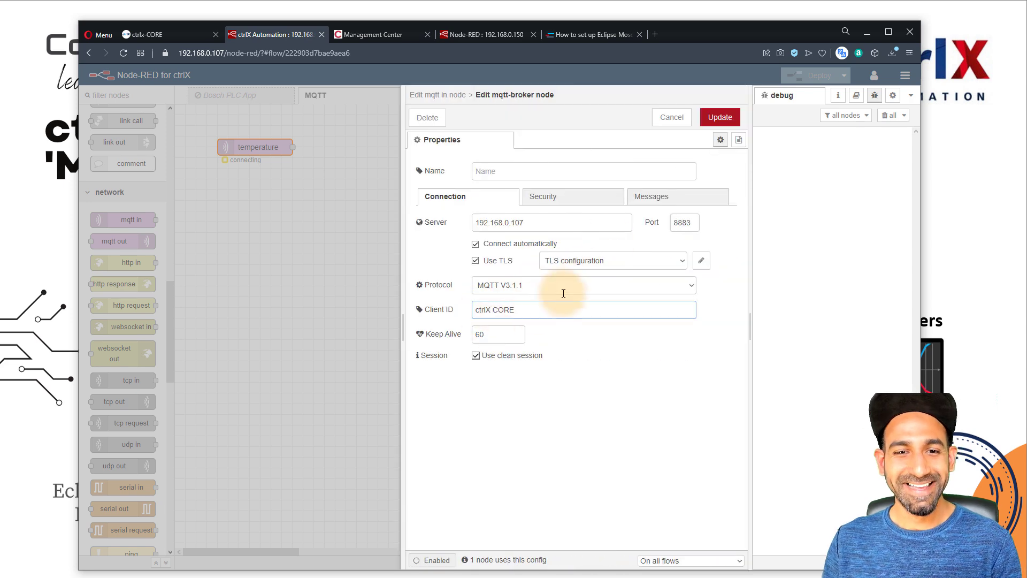
{"action": "left_click", "coordinate": [715, 121]}
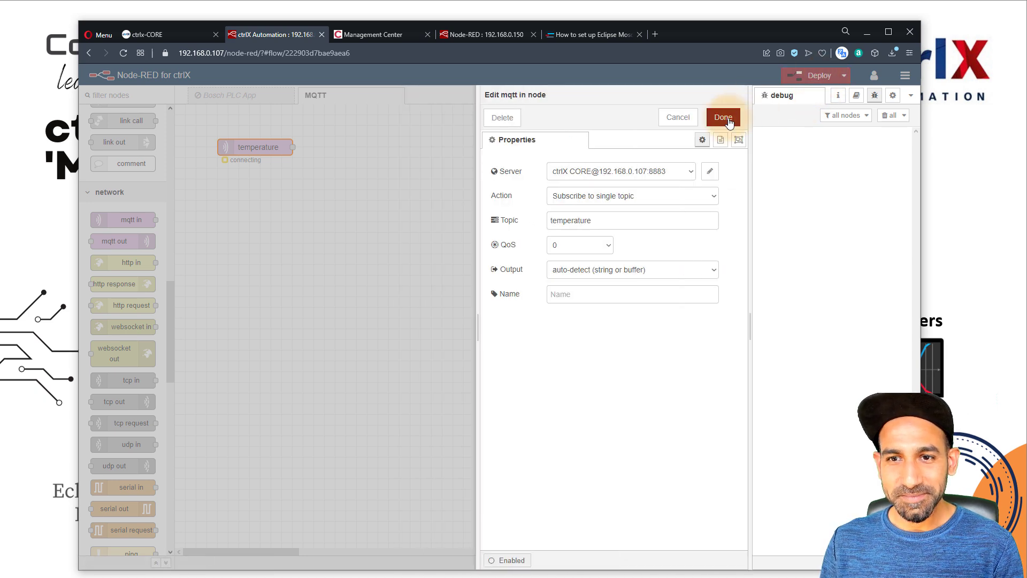
{"action": "left_click", "coordinate": [726, 116]}
{"action": "left_click", "coordinate": [815, 76]}
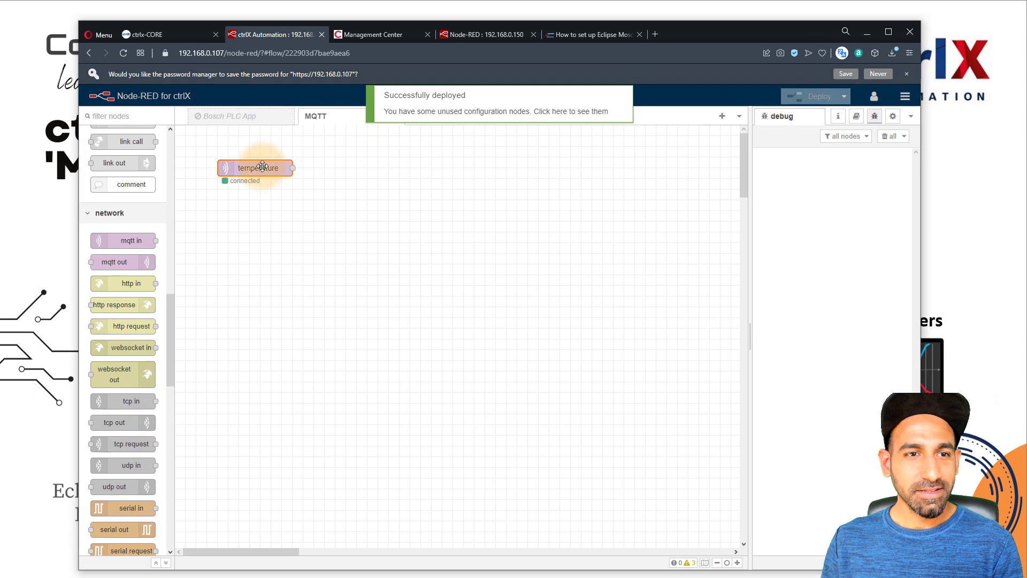
Step: Add a debug node wired to the temperature node's output and deploy
{"action": "scroll", "coordinate": [126, 313], "scroll_direction": "up", "scroll_amount": 5}
{"action": "scroll", "coordinate": [128, 310], "scroll_direction": "up", "scroll_amount": 5}
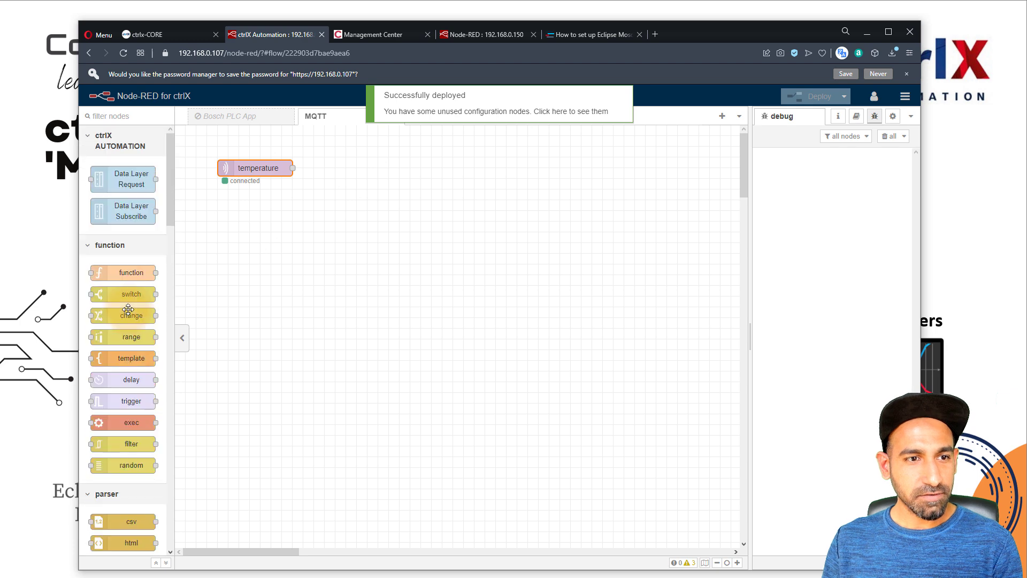
{"action": "scroll", "coordinate": [128, 310], "scroll_direction": "down", "scroll_amount": 4}
{"action": "left_click_drag", "start_coordinate": [114, 516], "coordinate": [297, 424]}
{"action": "left_click_drag", "start_coordinate": [449, 318], "coordinate": [489, 170]}
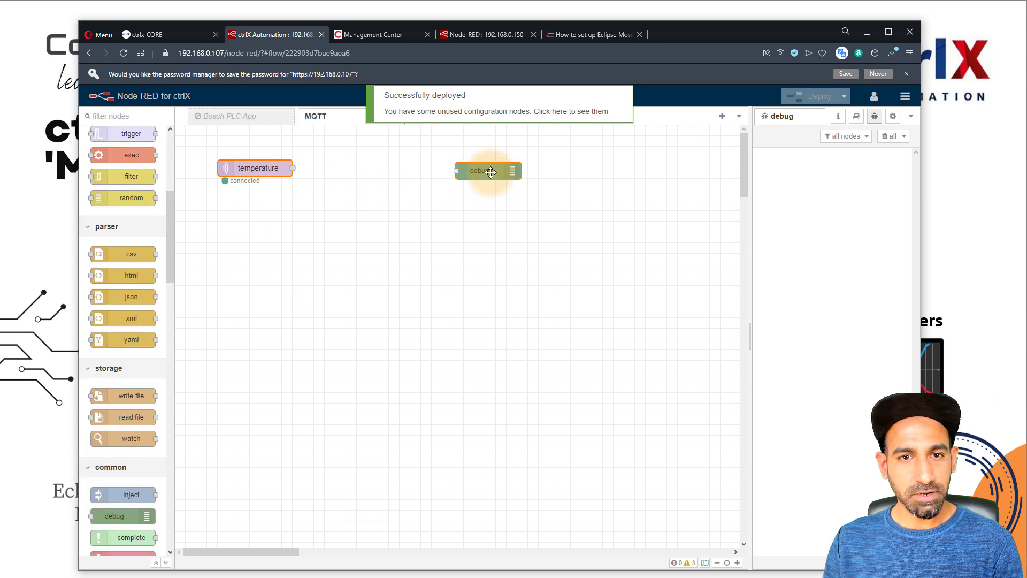
{"action": "left_click_drag", "start_coordinate": [293, 168], "coordinate": [482, 174]}
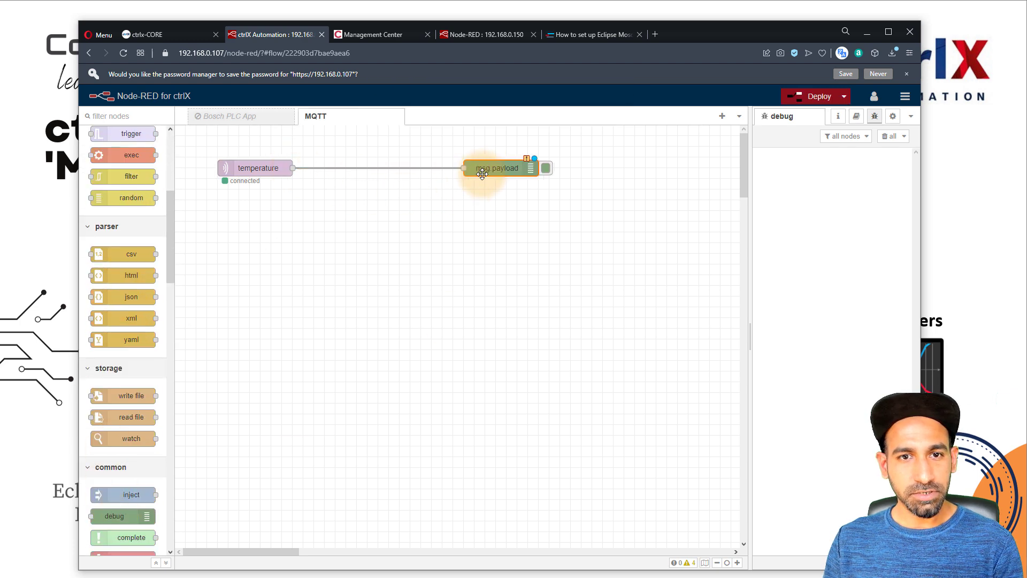
{"action": "left_click", "coordinate": [819, 97]}
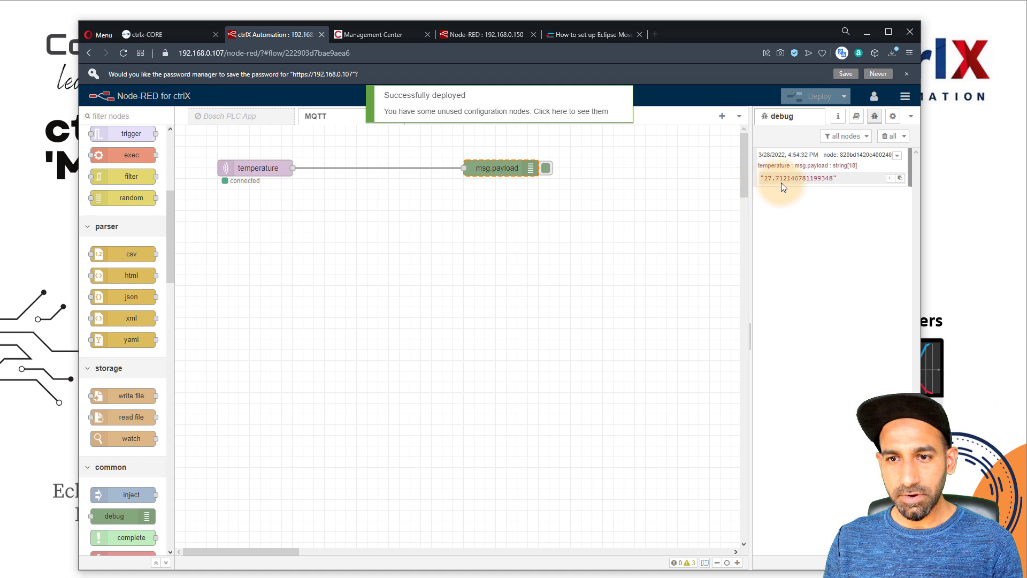
{"action": "left_click", "coordinate": [457, 33]}
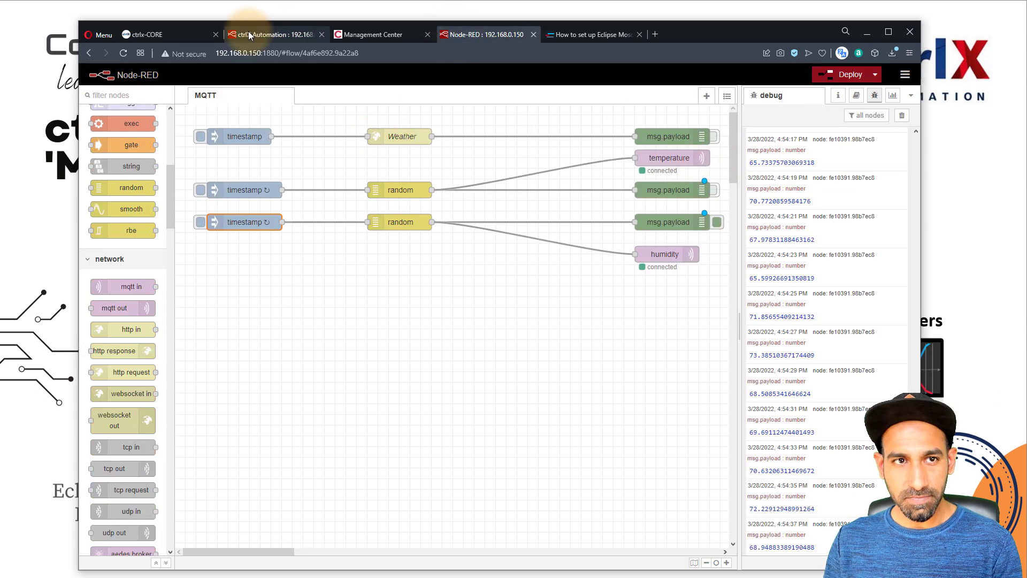
Step: Duplicate the temperature node as a copy subscribing to the humidity topic
{"action": "left_click", "coordinate": [270, 34]}
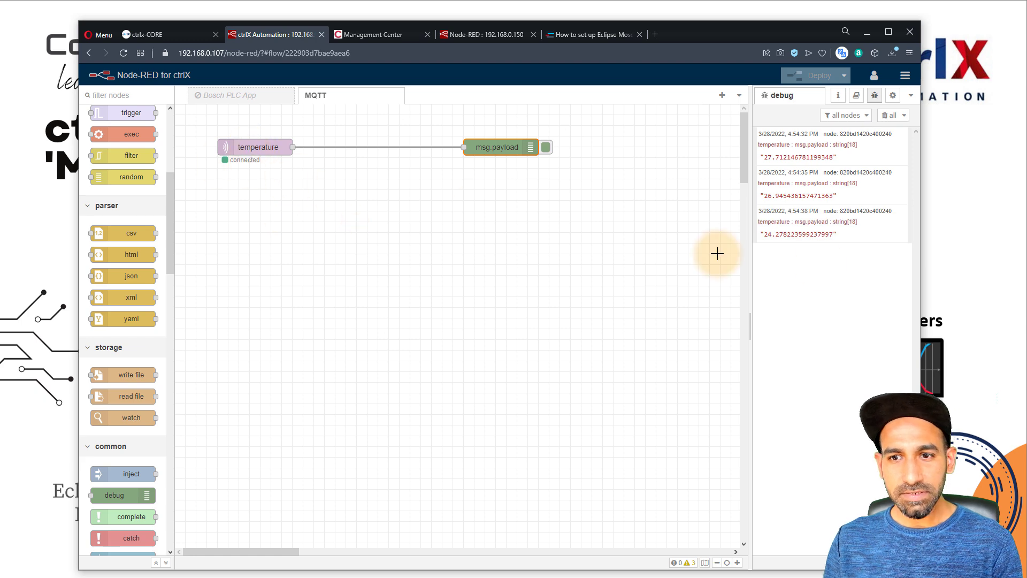
{"action": "left_click", "coordinate": [259, 145]}
{"action": "key", "text": "ctrl+c"}
{"action": "key", "text": "ctrl+v"}
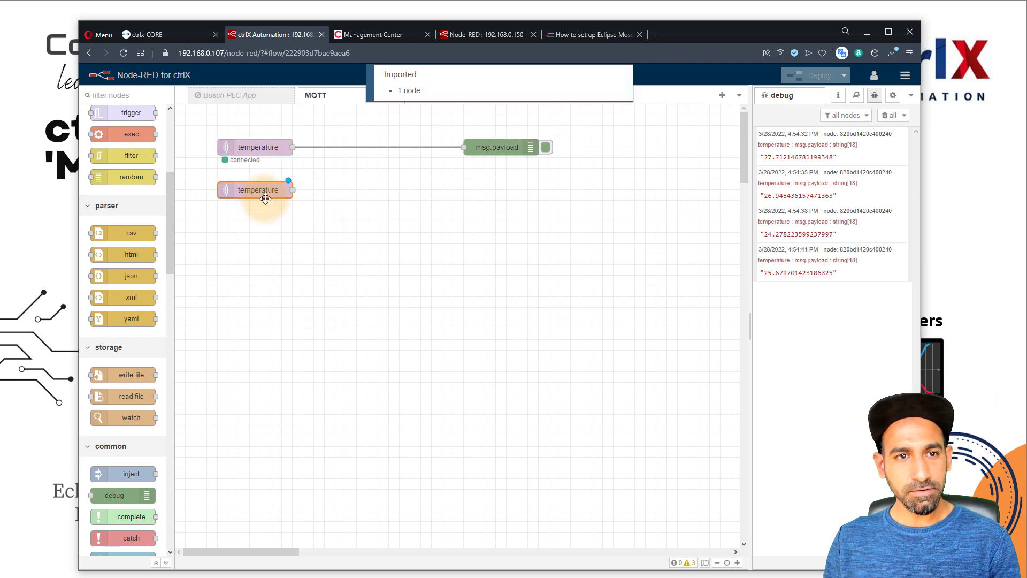
{"action": "double_click", "coordinate": [265, 196]}
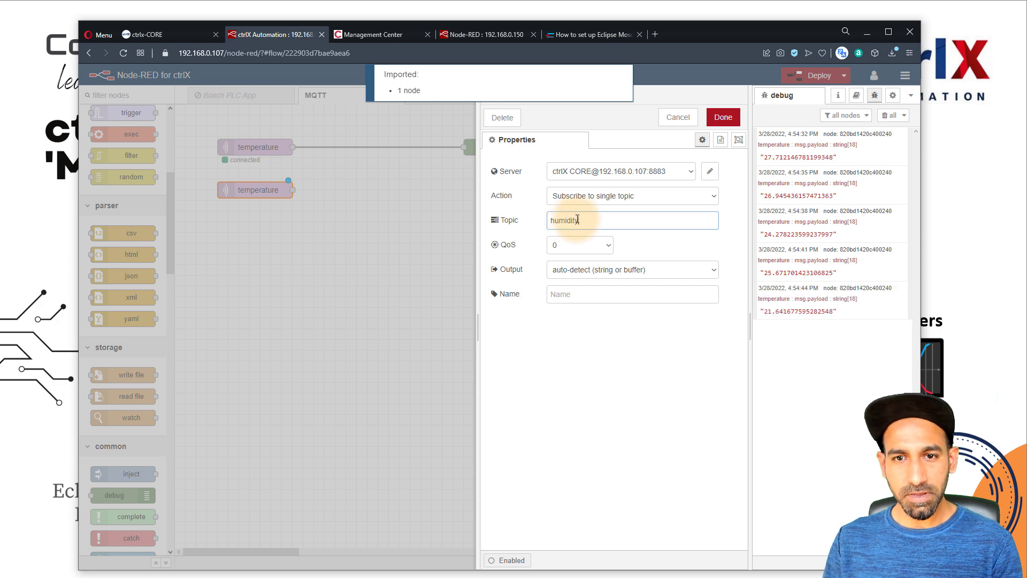
{"action": "left_click", "coordinate": [723, 116]}
Step: Wire humidity to a copied debug node, deploy, and clear the old debug messages
{"action": "left_click", "coordinate": [503, 147]}
{"action": "key", "text": "ctrl+c"}
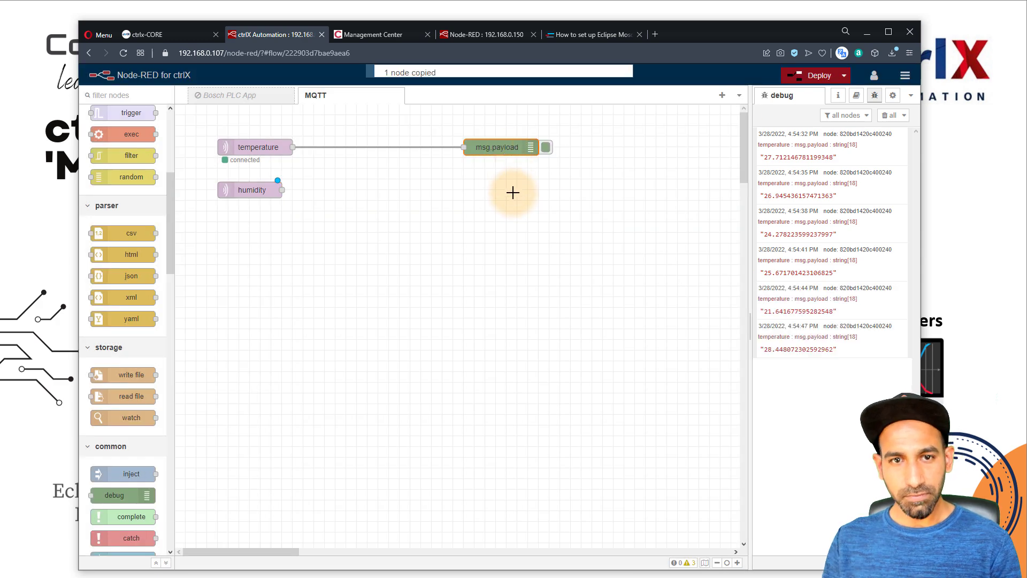
{"action": "key", "text": "ctrl+v"}
{"action": "left_click", "coordinate": [465, 190]}
{"action": "left_click_drag", "start_coordinate": [464, 190], "coordinate": [282, 190]}
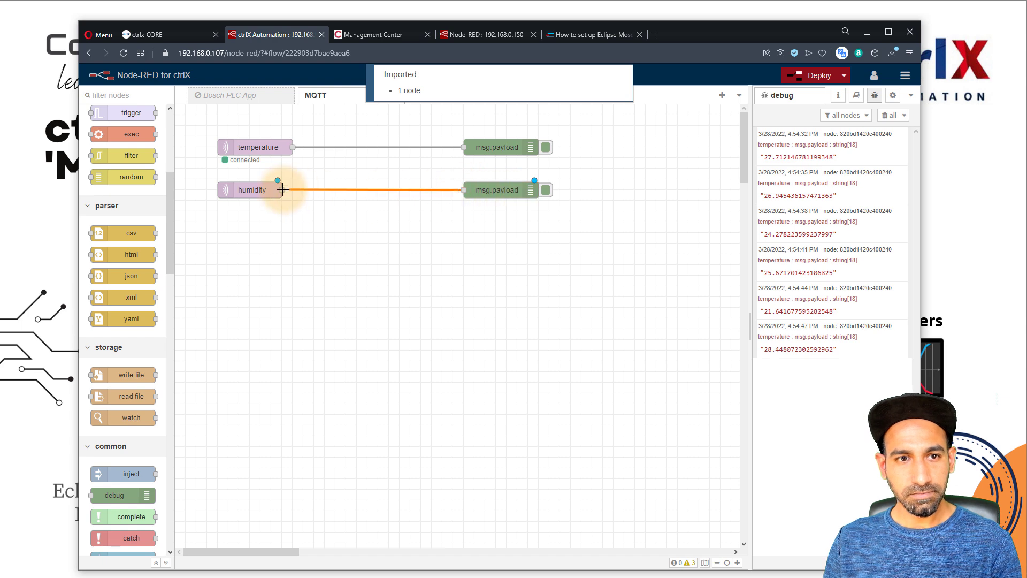
{"action": "left_click", "coordinate": [811, 76]}
{"action": "left_click", "coordinate": [889, 116]}
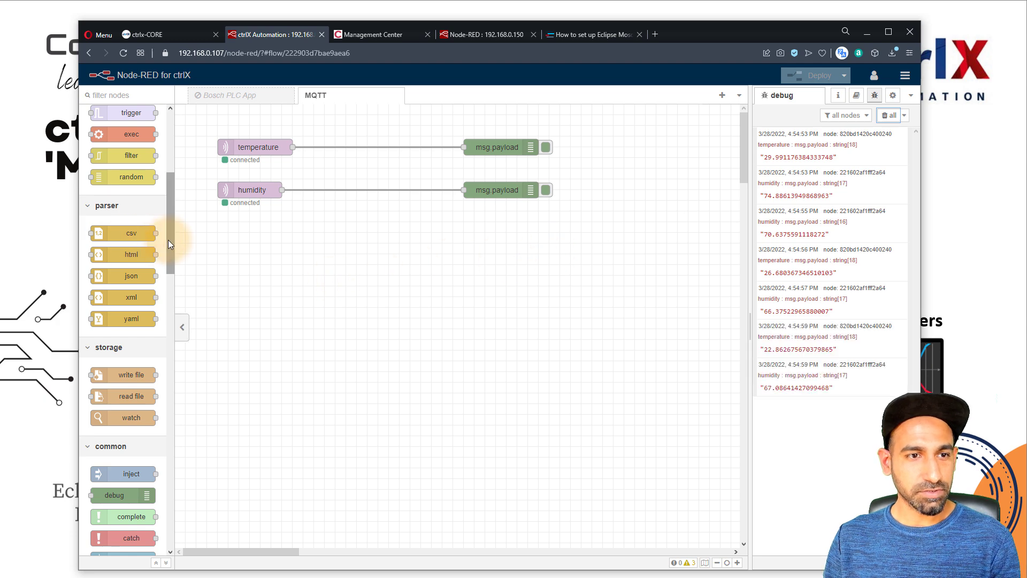
{"action": "left_click_drag", "start_coordinate": [168, 239], "coordinate": [383, 233]}
Step: Add a function node with msg.payload = Number(msg.payload) into the temperature wire
{"action": "double_click", "coordinate": [383, 232]}
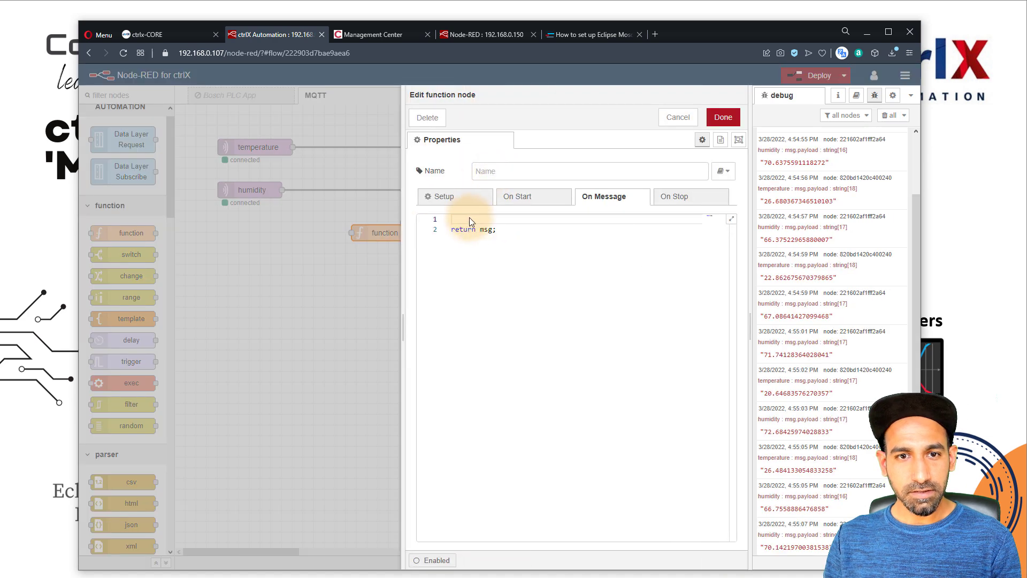
{"action": "left_click", "coordinate": [470, 220]}
{"action": "type", "text": "msg.payl"}
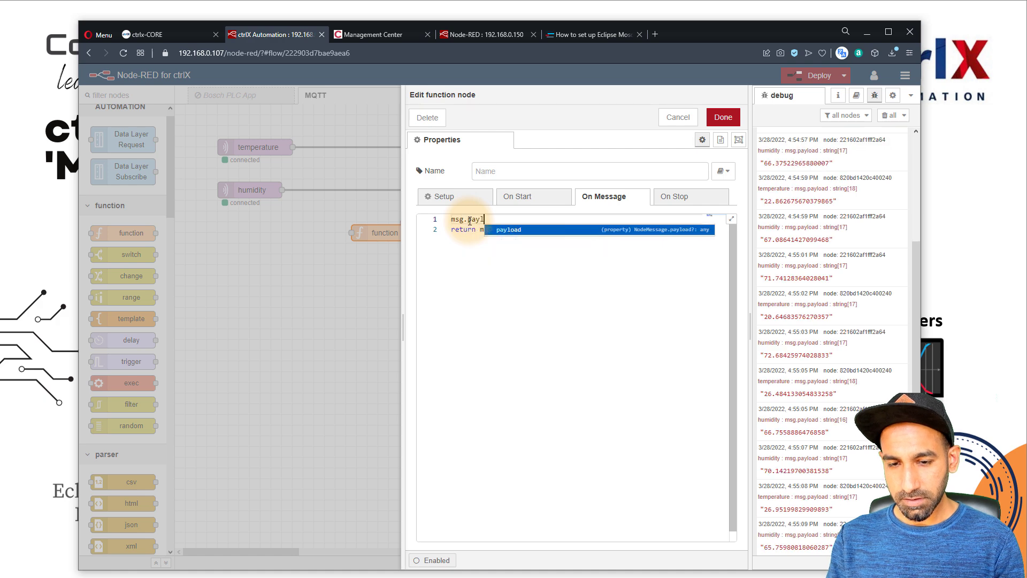
{"action": "type", "text": "oad = Number()"}
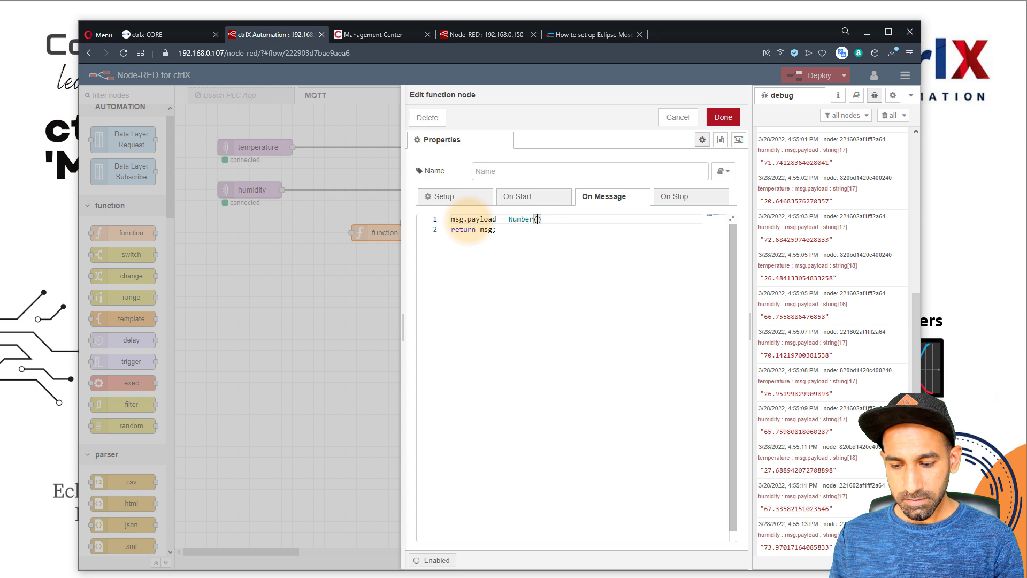
{"action": "type", "text": "msg.payload"}
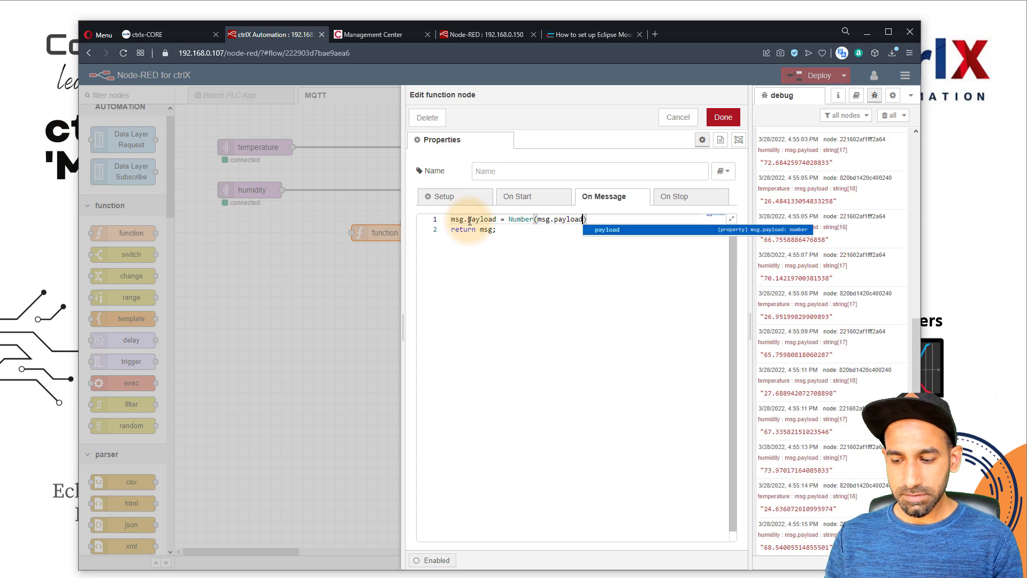
{"action": "type", "text": ")"}
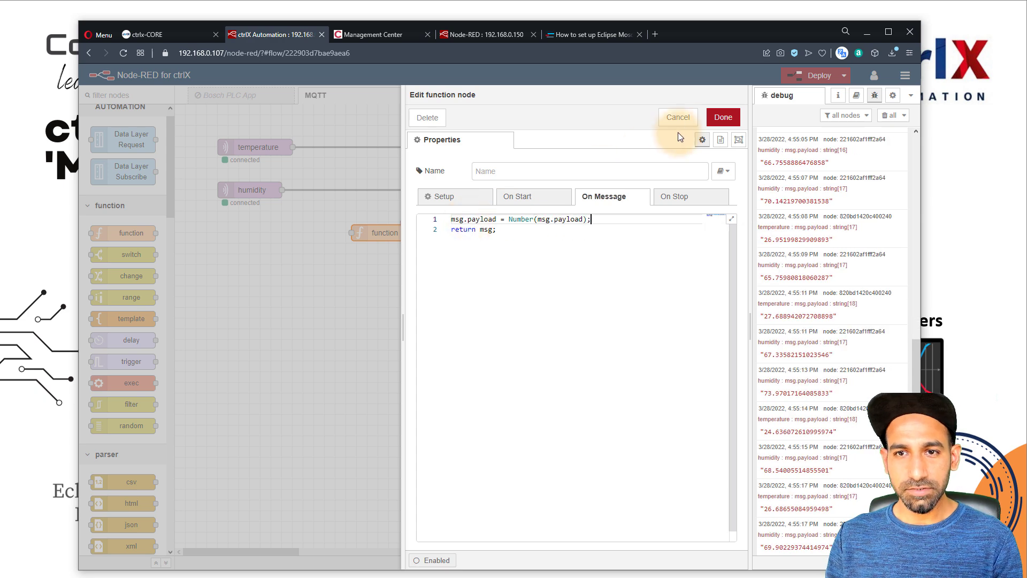
{"action": "left_click", "coordinate": [723, 117]}
{"action": "left_click_drag", "start_coordinate": [387, 231], "coordinate": [389, 149]}
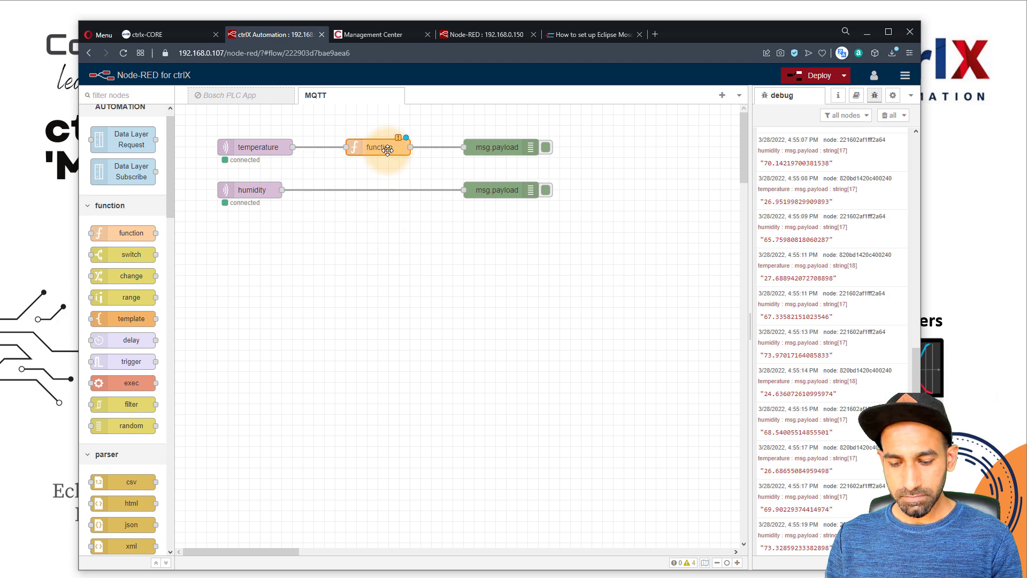
Step: Splice a copy of the function into the humidity wire, deploy, and place a chart node
{"action": "key", "text": "ctrl+c"}
{"action": "key", "text": "ctrl+v"}
{"action": "left_click", "coordinate": [379, 190]}
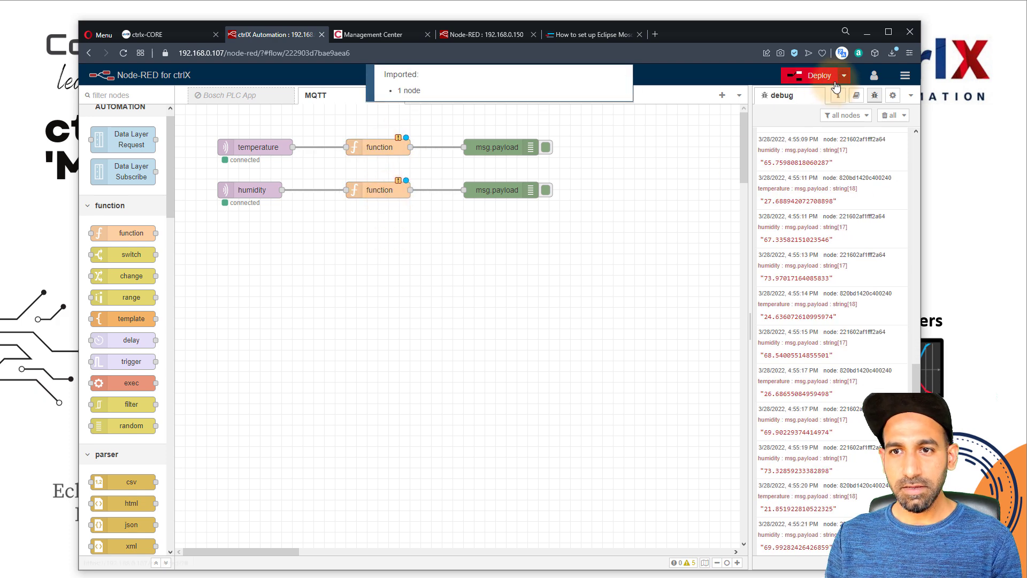
{"action": "left_click", "coordinate": [824, 76]}
{"action": "left_click", "coordinate": [890, 115]}
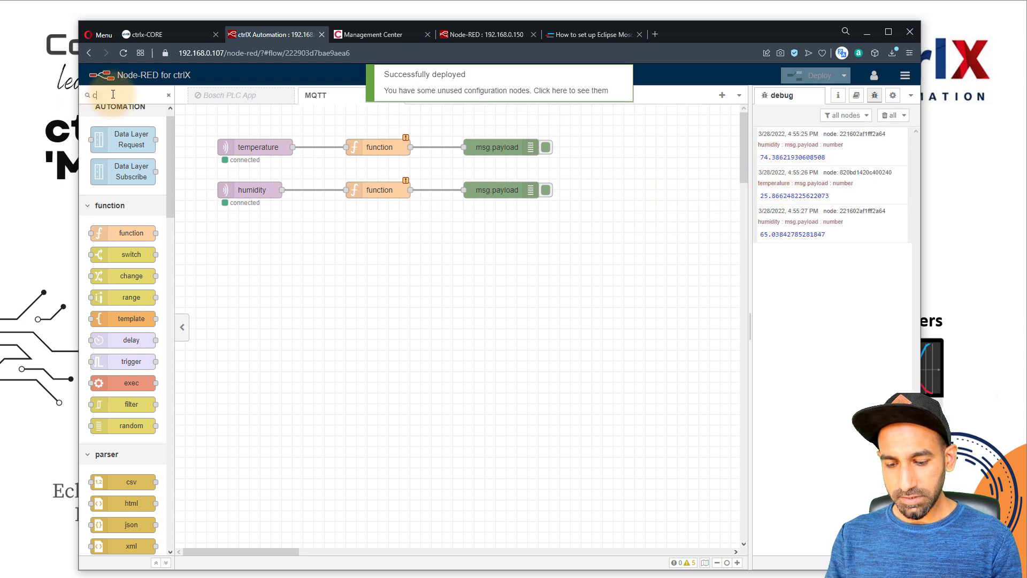
{"action": "mouse_move", "coordinate": [126, 140]}
{"action": "left_mouse_down"}
{"action": "mouse_move", "coordinate": [489, 220]}
{"action": "mouse_move", "coordinate": [507, 126]}
{"action": "left_mouse_up"}
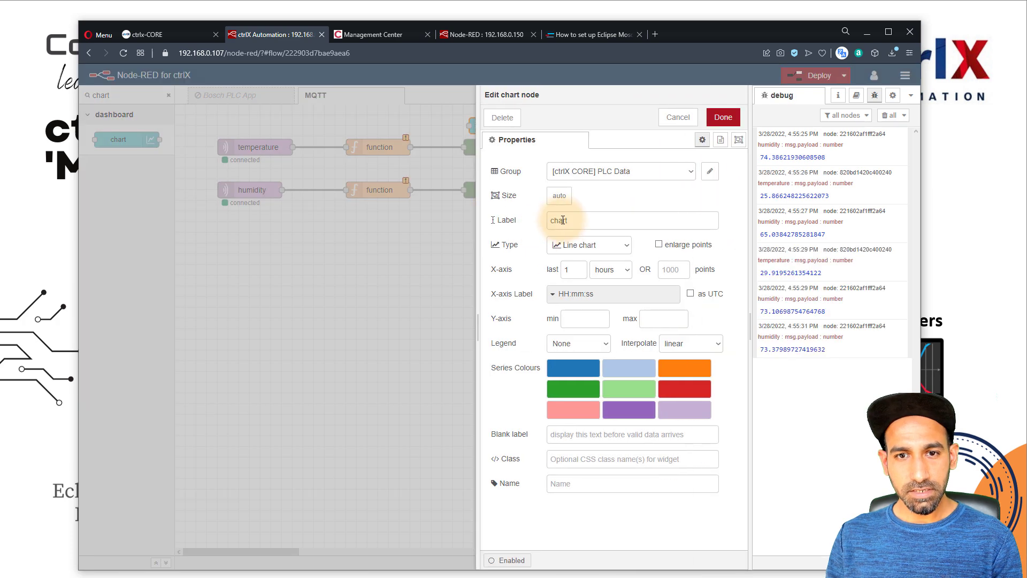
Step: Label the chart 'Temperature' and make its first series orange
{"action": "double_click", "coordinate": [563, 220]}
{"action": "type", "text": "Tem"}
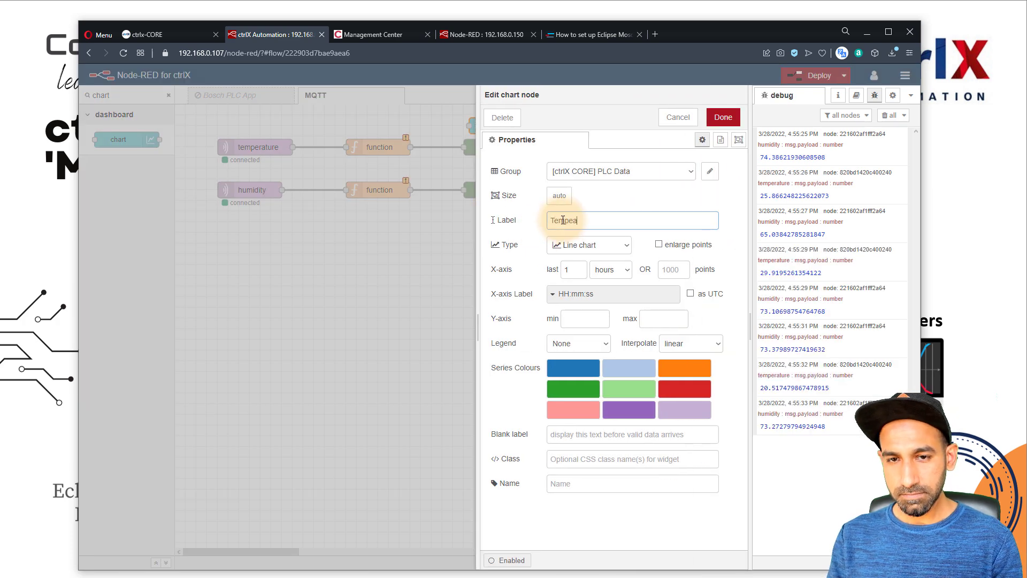
{"action": "type", "text": "perature"}
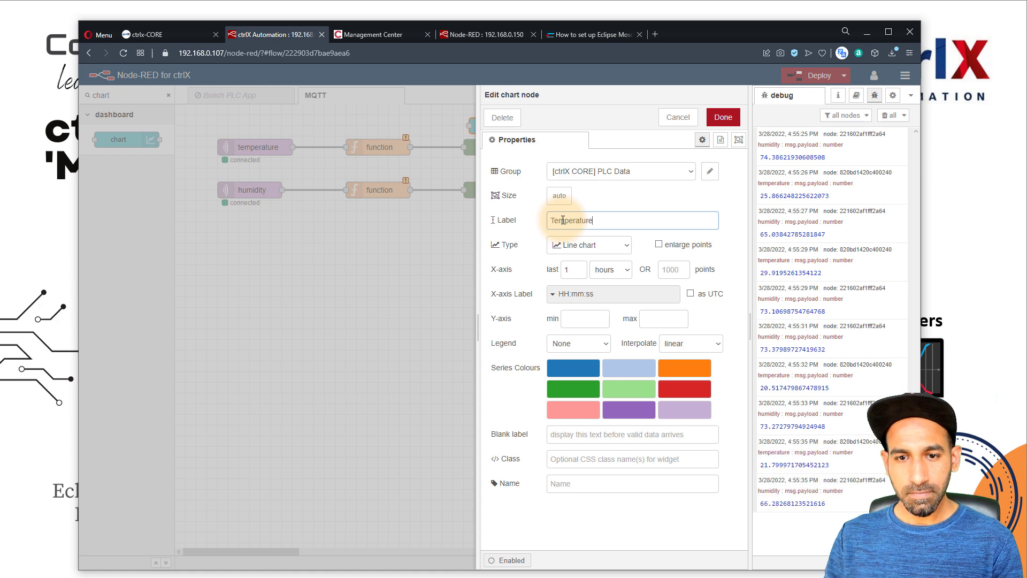
{"action": "left_click", "coordinate": [574, 368]}
{"action": "left_click", "coordinate": [650, 463]}
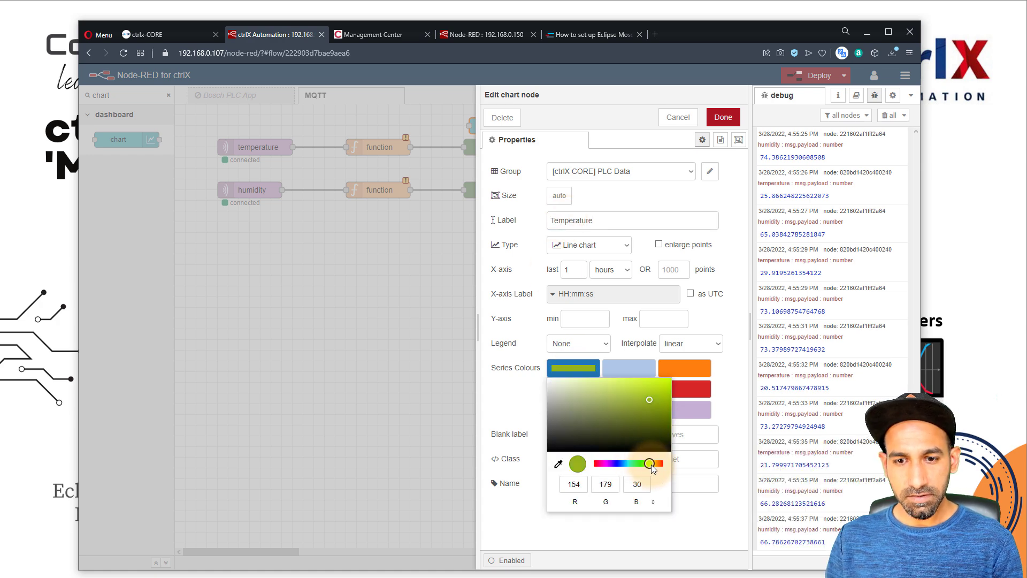
{"action": "left_click_drag", "start_coordinate": [652, 469], "coordinate": [657, 464]}
{"action": "left_click_drag", "start_coordinate": [638, 394], "coordinate": [637, 383]}
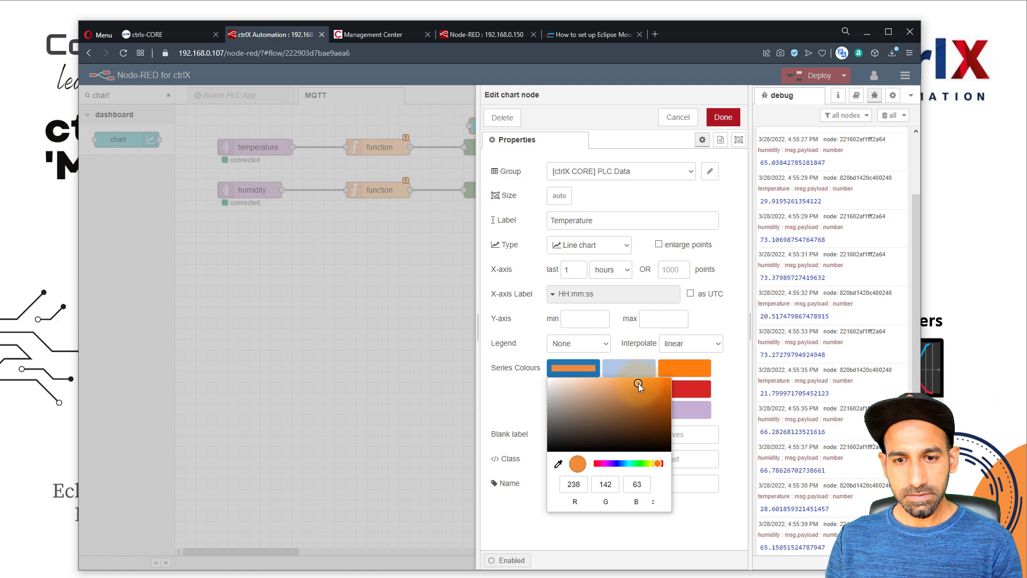
{"action": "left_click", "coordinate": [693, 320]}
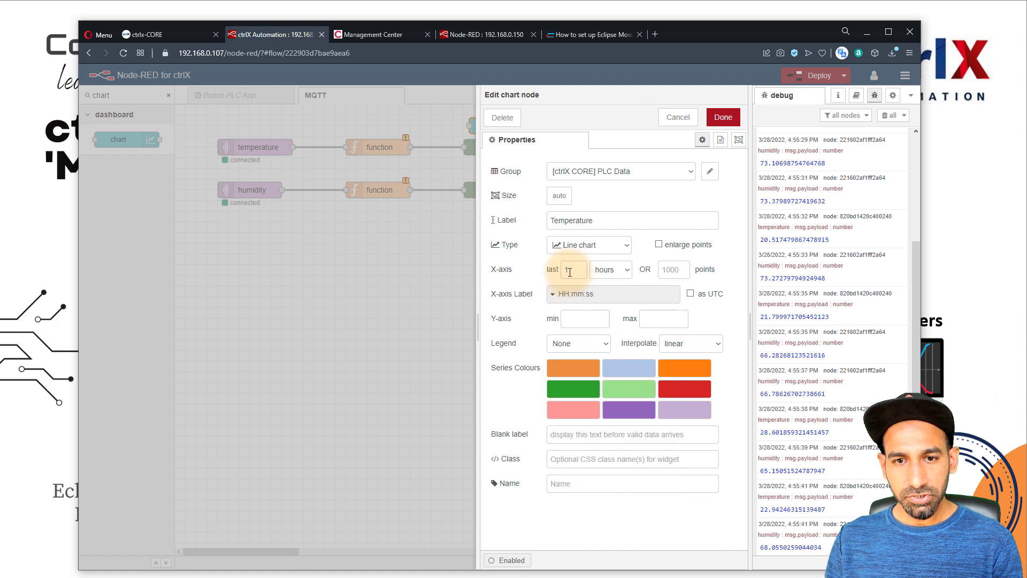
Step: Set the X-axis to the last 1 minute, Y-axis 0–100, group MQTT Data, and wire it from temperature function
{"action": "left_click", "coordinate": [609, 269]}
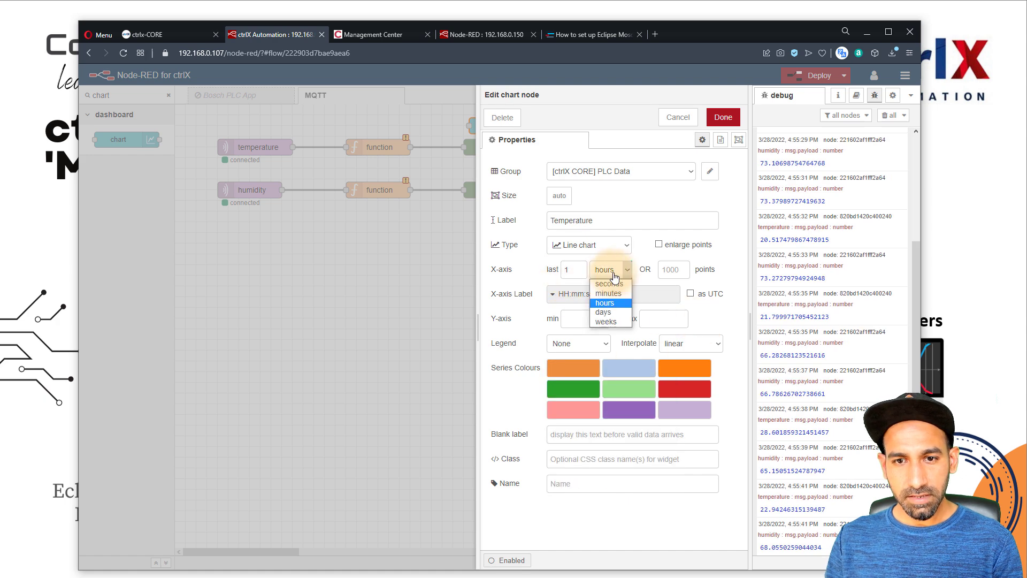
{"action": "left_click", "coordinate": [610, 293]}
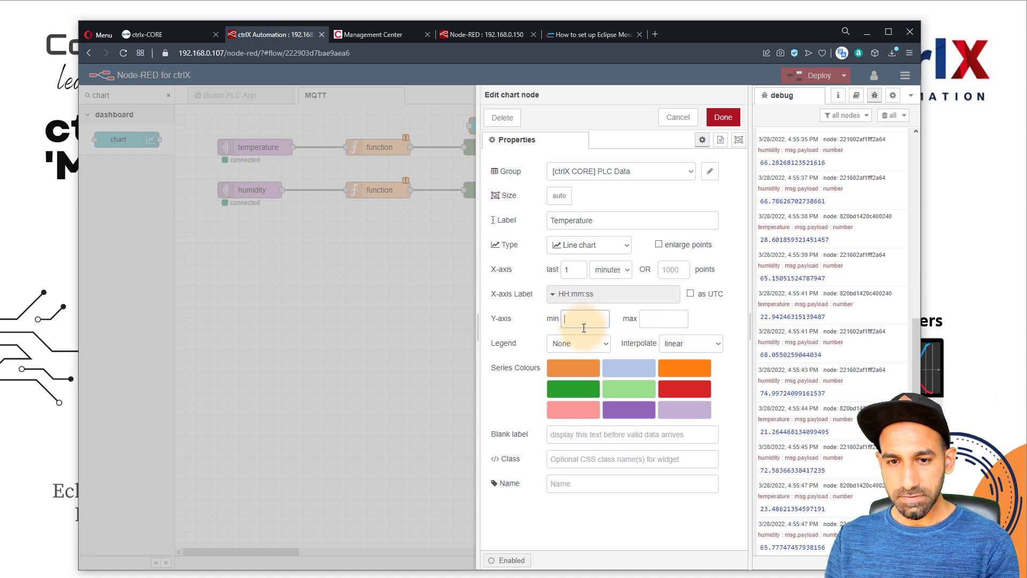
{"action": "type", "text": "0"}
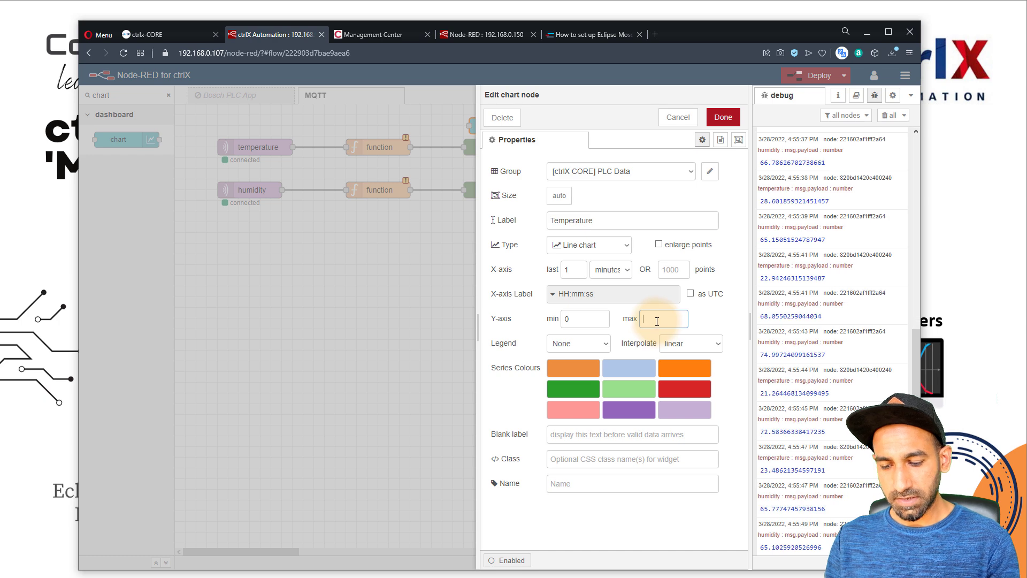
{"action": "type", "text": "100"}
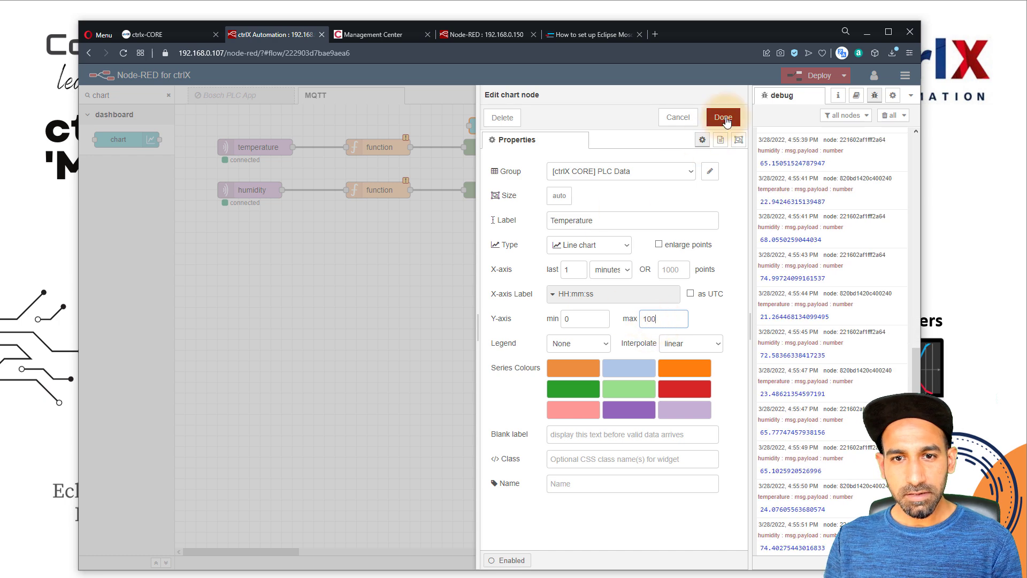
{"action": "left_click", "coordinate": [602, 173]}
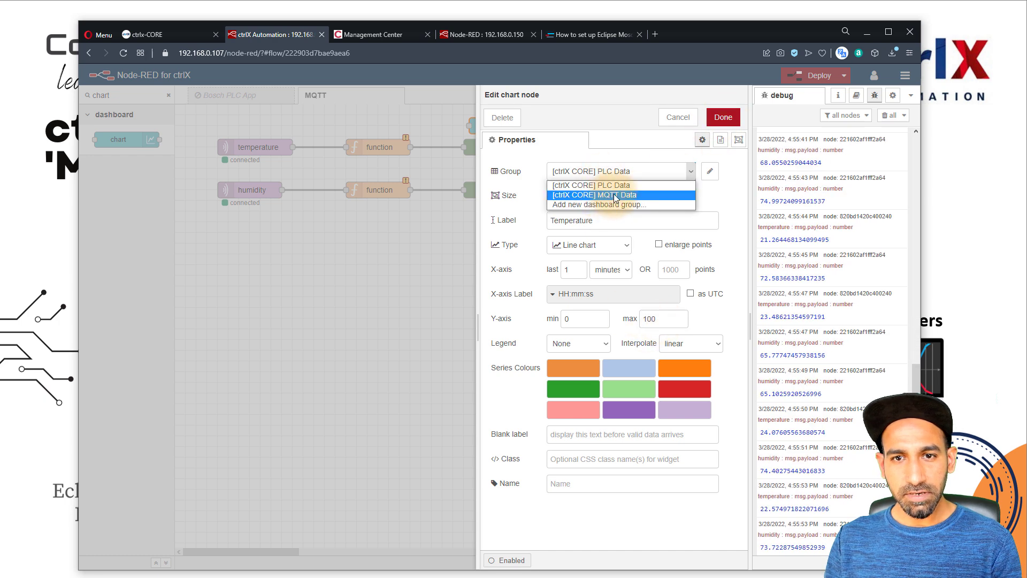
{"action": "left_click", "coordinate": [631, 194]}
{"action": "left_click", "coordinate": [722, 123]}
{"action": "left_click_drag", "start_coordinate": [469, 125], "coordinate": [410, 147]}
{"action": "key", "text": "ctrl+v"}
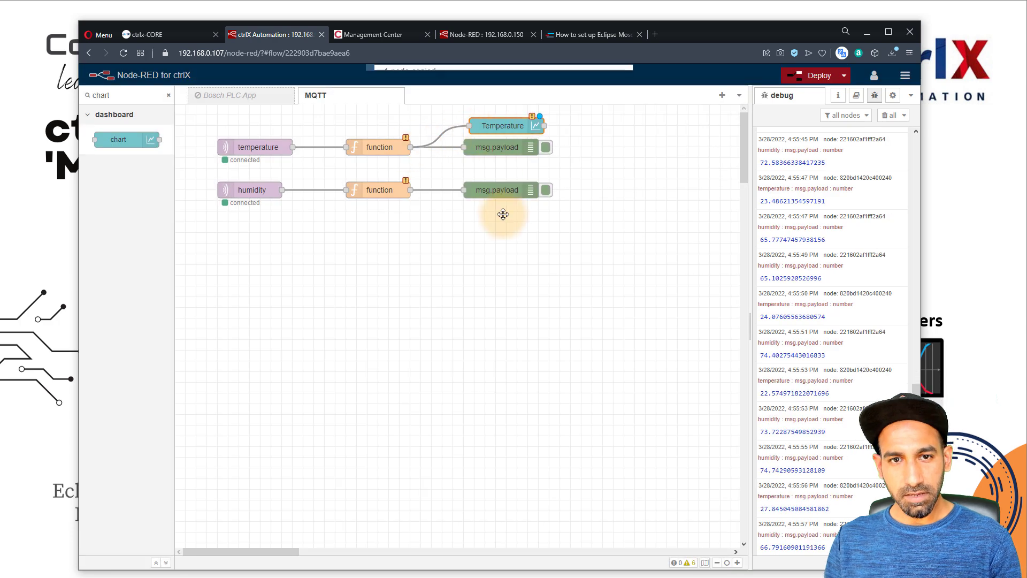
Step: Edit the pasted chart copy: label 'Humidity' and Y-axis minimum 50
{"action": "double_click", "coordinate": [503, 212]}
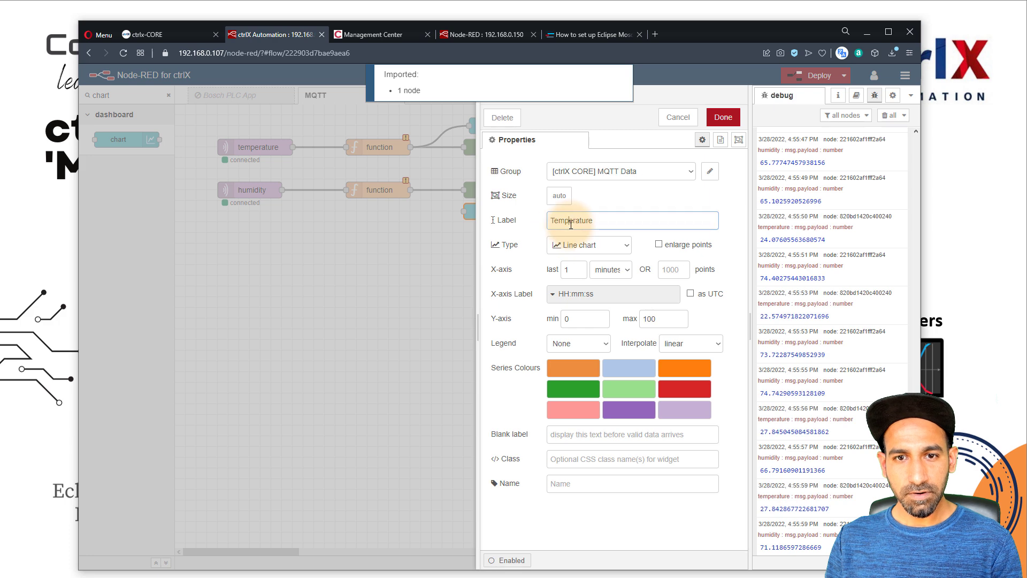
{"action": "type", "text": "Humidity"}
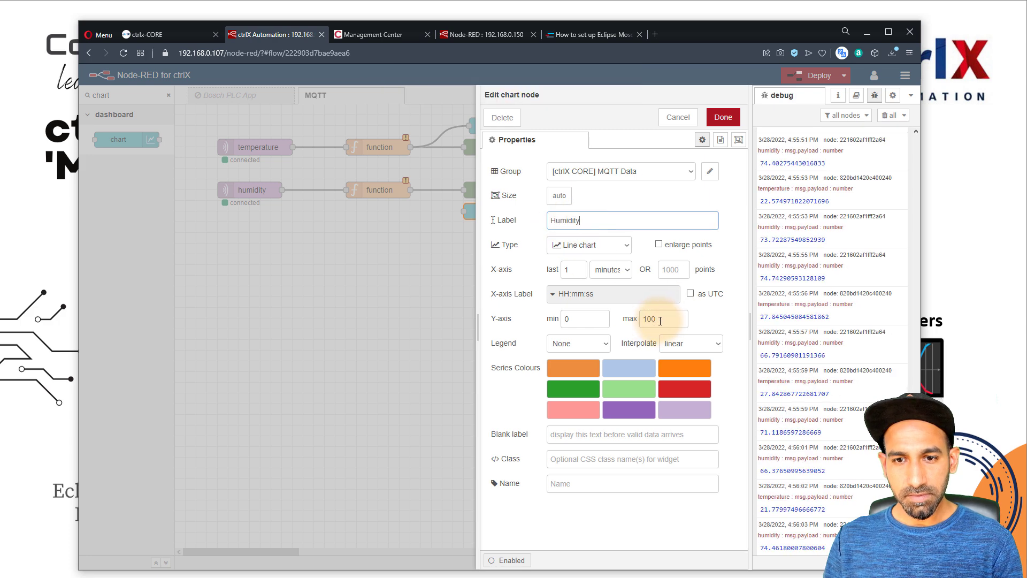
{"action": "double_click", "coordinate": [661, 321]}
{"action": "double_click", "coordinate": [567, 319]}
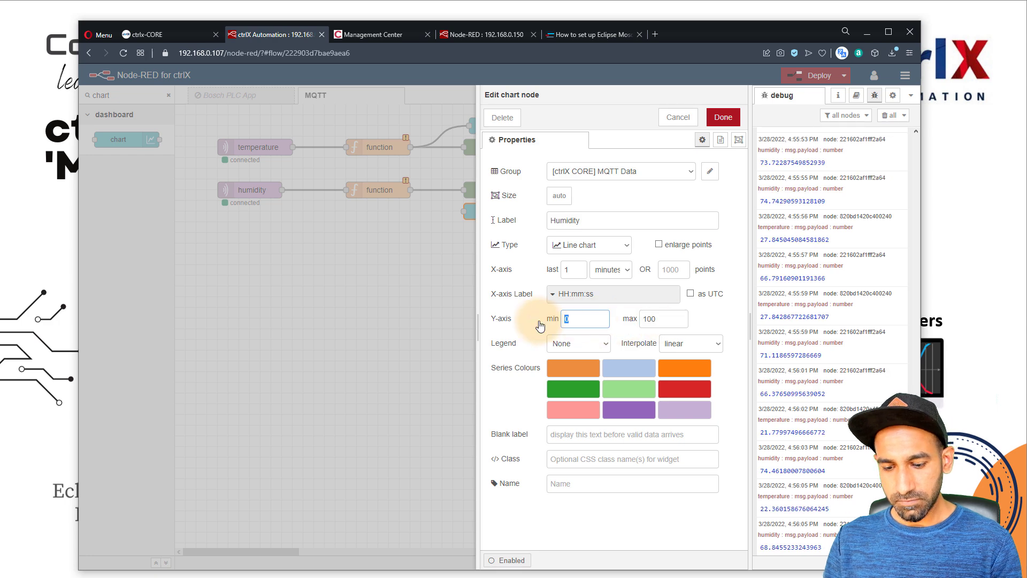
{"action": "left_click", "coordinate": [723, 117]}
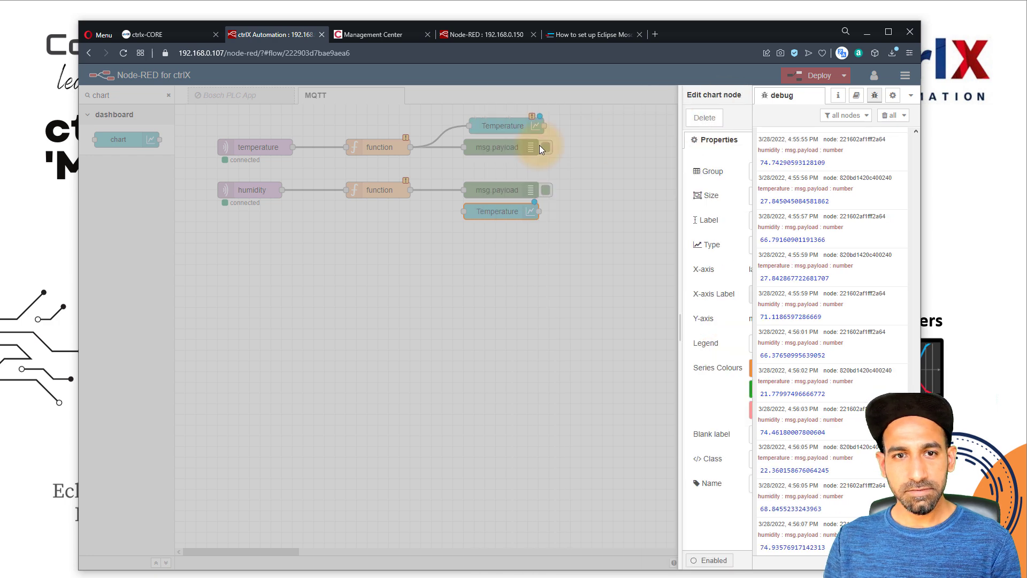
Step: Wire the humidity function into the Humidity chart, deploy, and show the dashboard sidebar
{"action": "left_click_drag", "start_coordinate": [409, 191], "coordinate": [477, 212]}
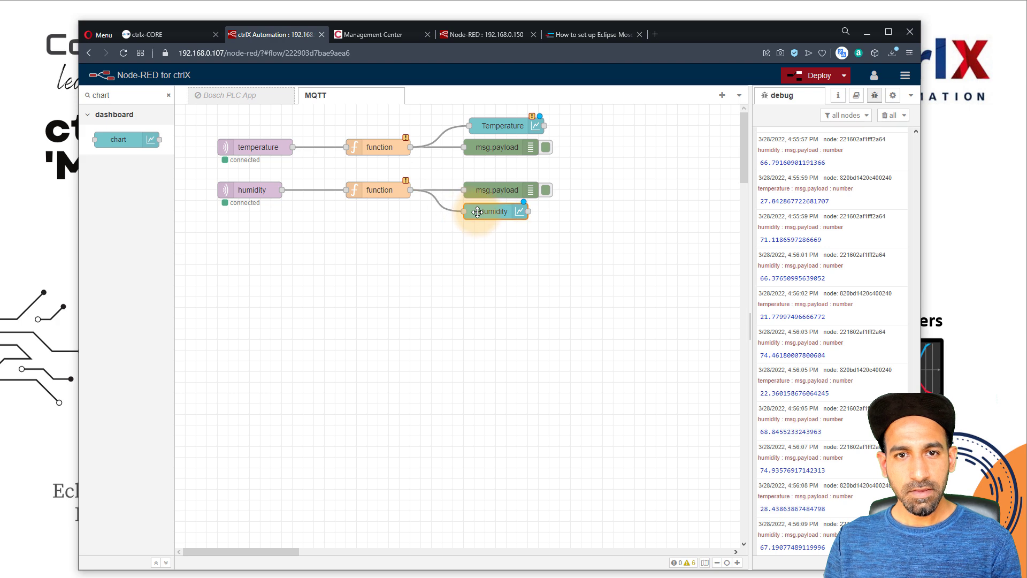
{"action": "double_click", "coordinate": [478, 212]}
{"action": "left_click", "coordinate": [714, 120]}
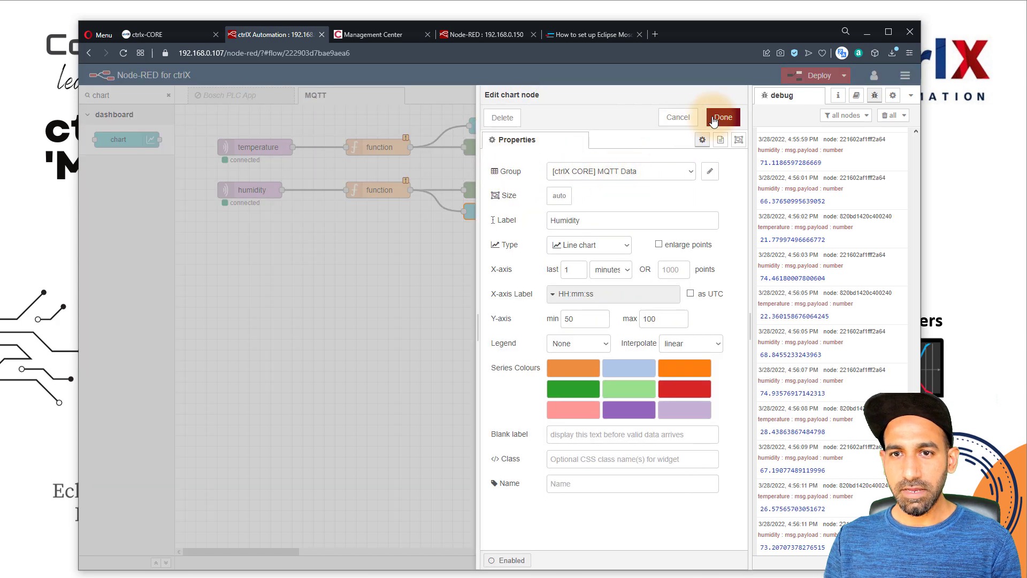
{"action": "left_click", "coordinate": [829, 77]}
{"action": "left_click", "coordinate": [911, 95]}
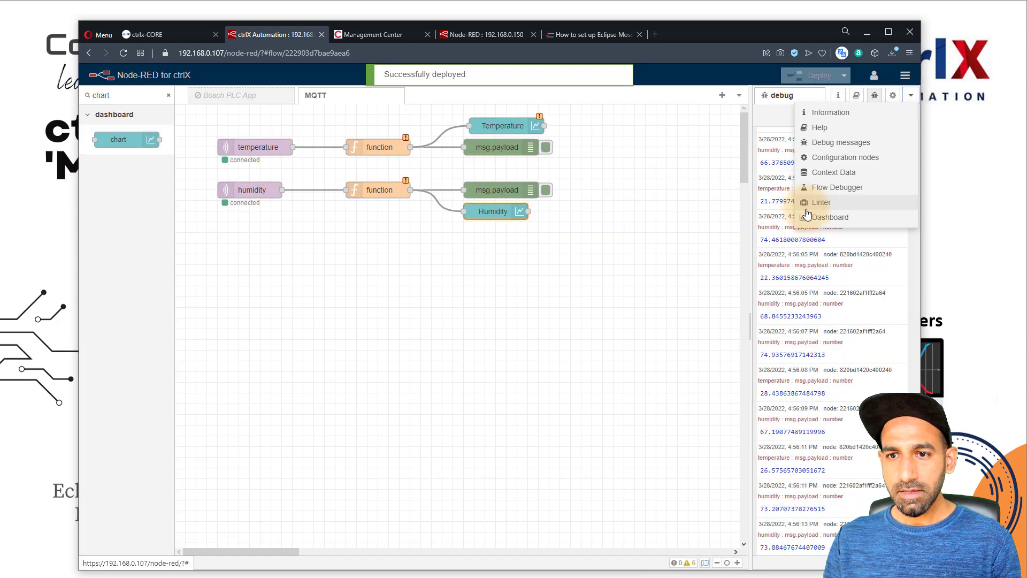
{"action": "left_click", "coordinate": [827, 218]}
Step: Open the live dashboard, recolour the Humidity chart line light blue, deploy, and view the charts
{"action": "left_click", "coordinate": [902, 118]}
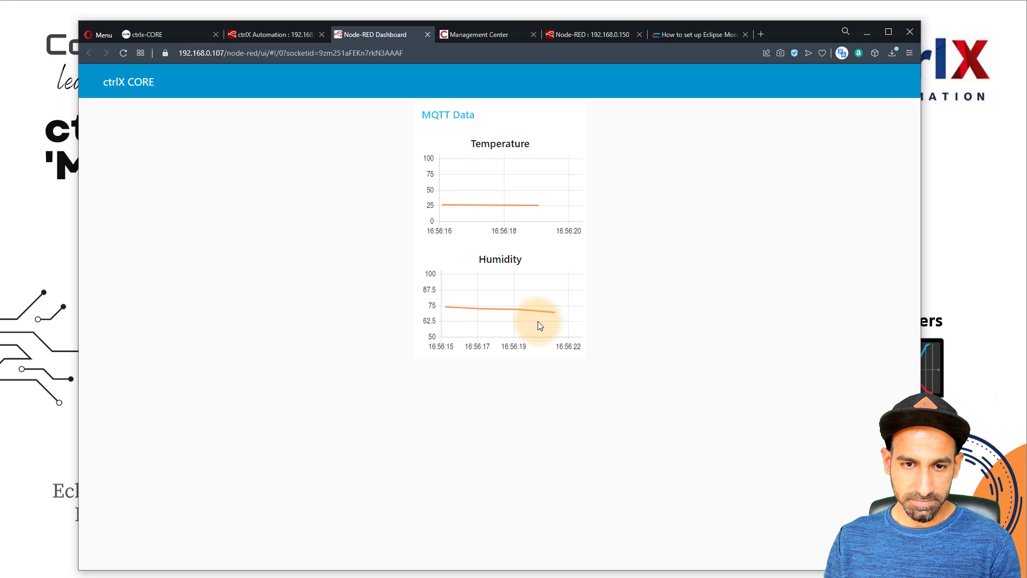
{"action": "left_click", "coordinate": [276, 35]}
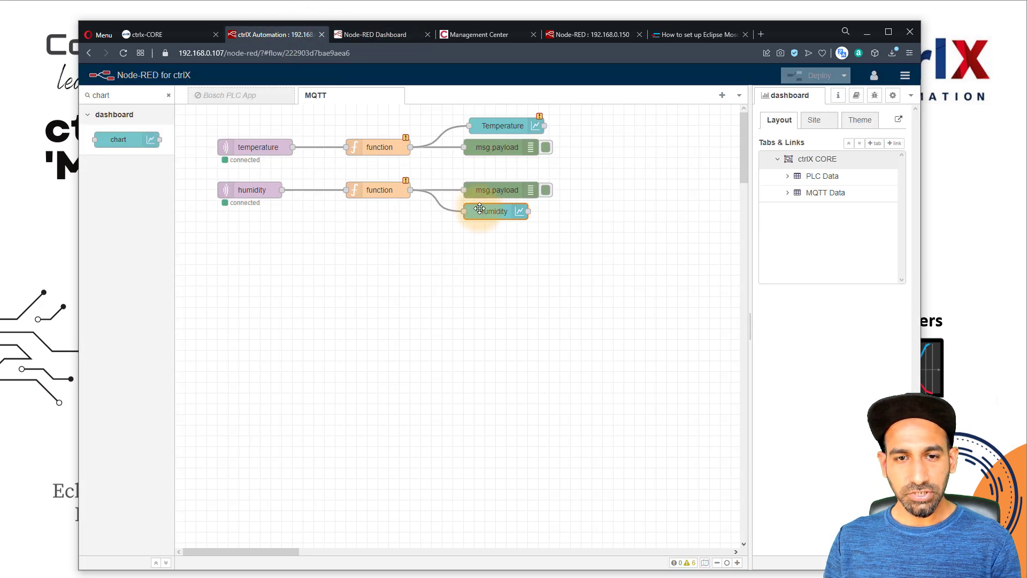
{"action": "double_click", "coordinate": [484, 212]}
{"action": "left_click", "coordinate": [583, 368]}
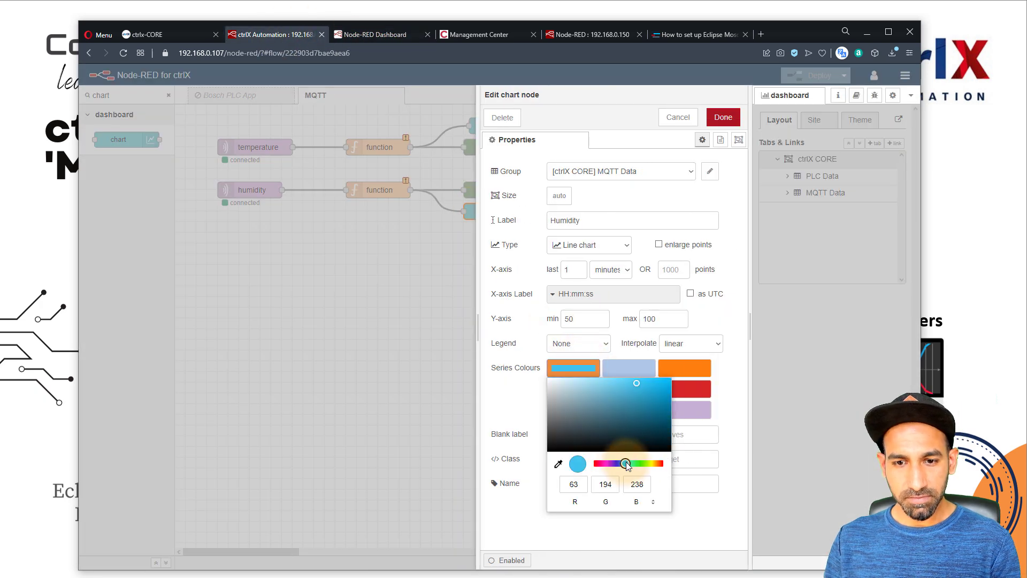
{"action": "left_click", "coordinate": [697, 327]}
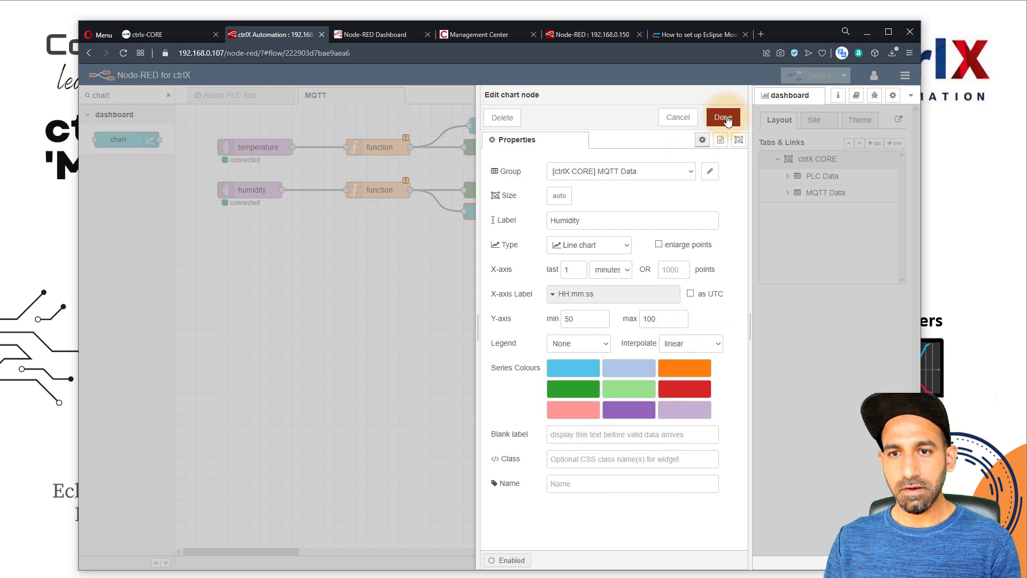
{"action": "left_click", "coordinate": [723, 117]}
{"action": "left_click", "coordinate": [816, 75]}
{"action": "left_click", "coordinate": [367, 33]}
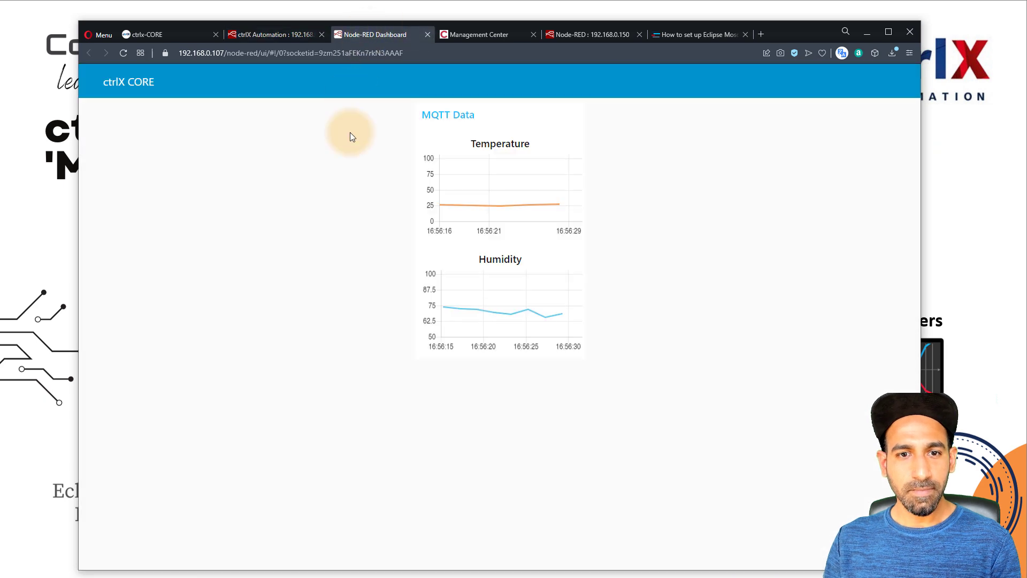